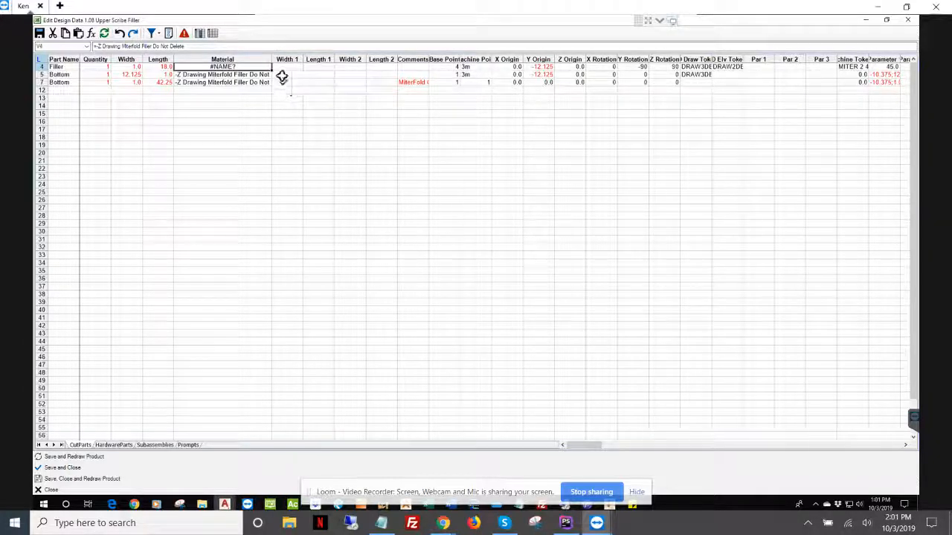
Widen the Material column of the cut parts and look through the product's prompts before returning to the Filler's material formula
{"action": "left_click_drag", "start_coordinate": [272, 59], "coordinate": [333, 79]}
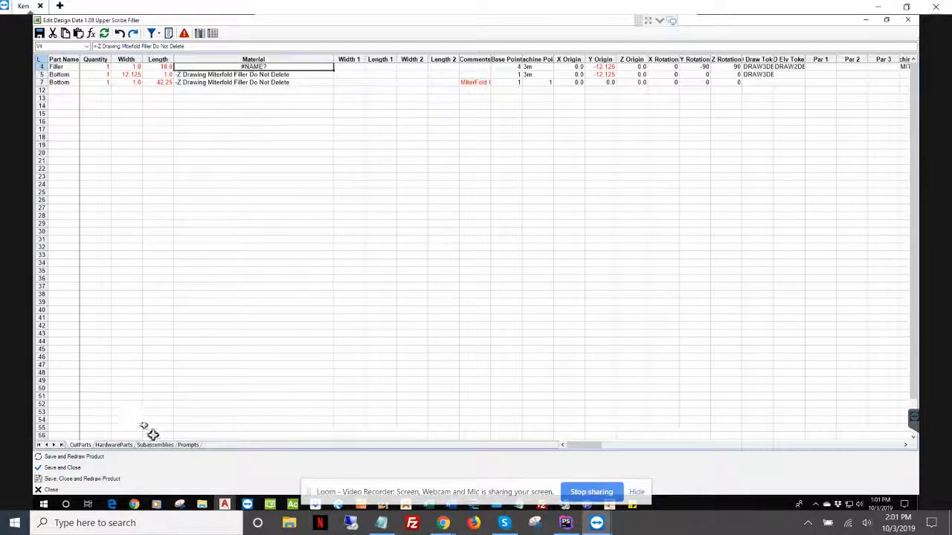
{"action": "left_click", "coordinate": [188, 444]}
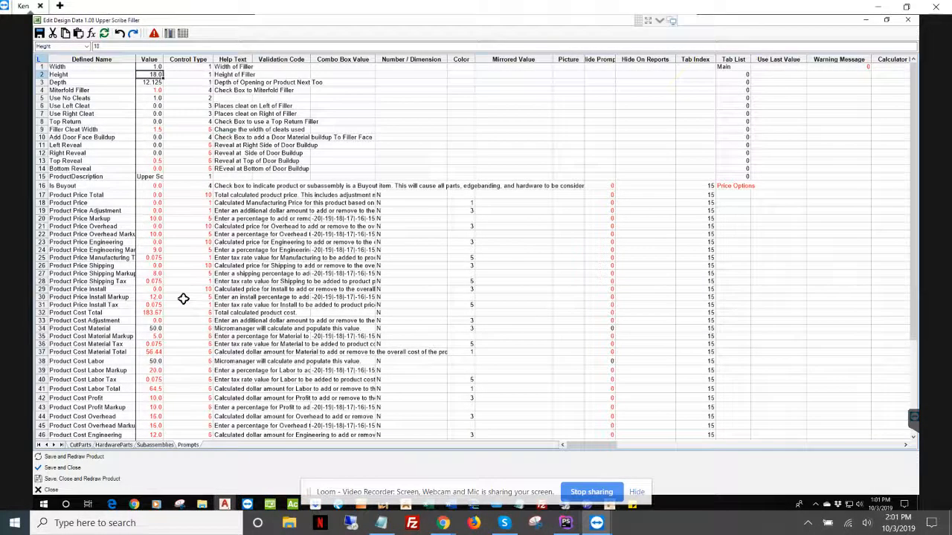
{"action": "scroll", "coordinate": [179, 290], "scroll_direction": "down", "scroll_amount": 10}
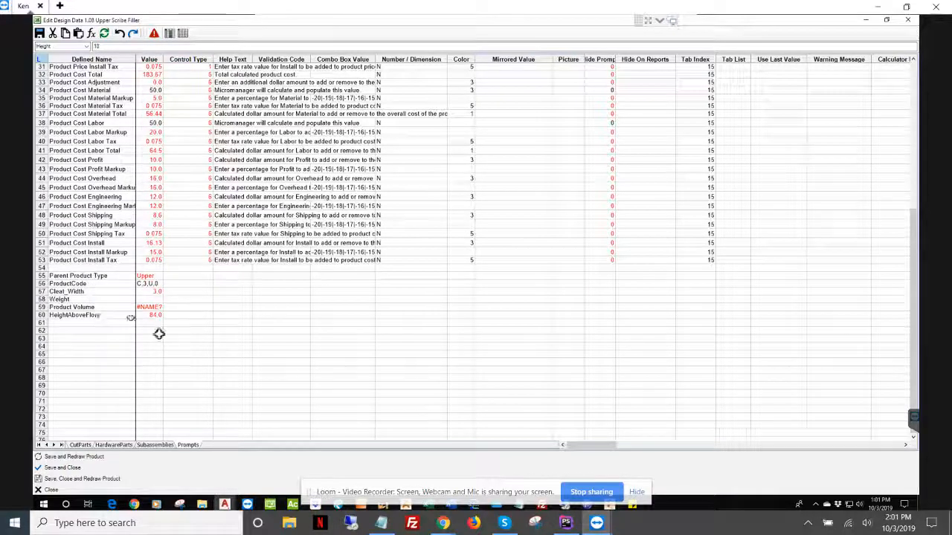
{"action": "left_click", "coordinate": [83, 445]}
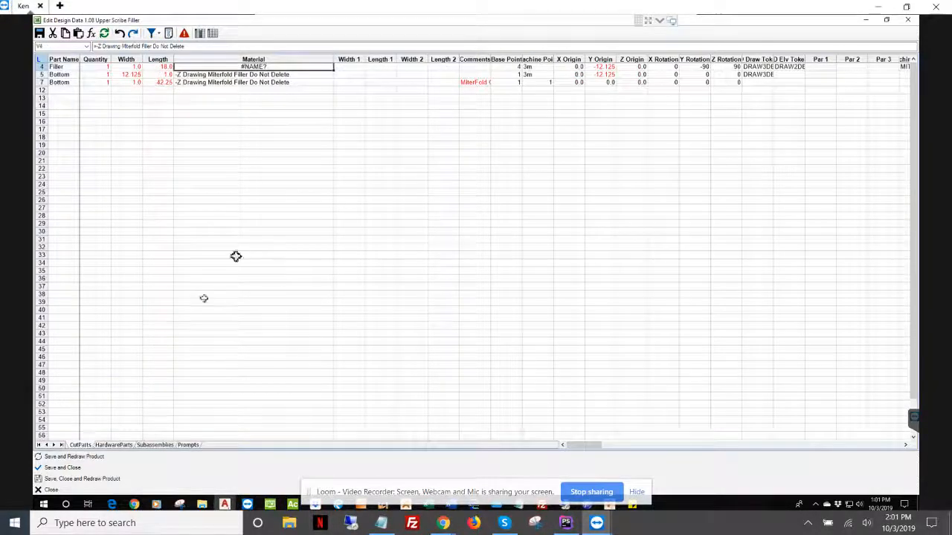
{"action": "left_click_drag", "start_coordinate": [246, 239], "coordinate": [241, 215]}
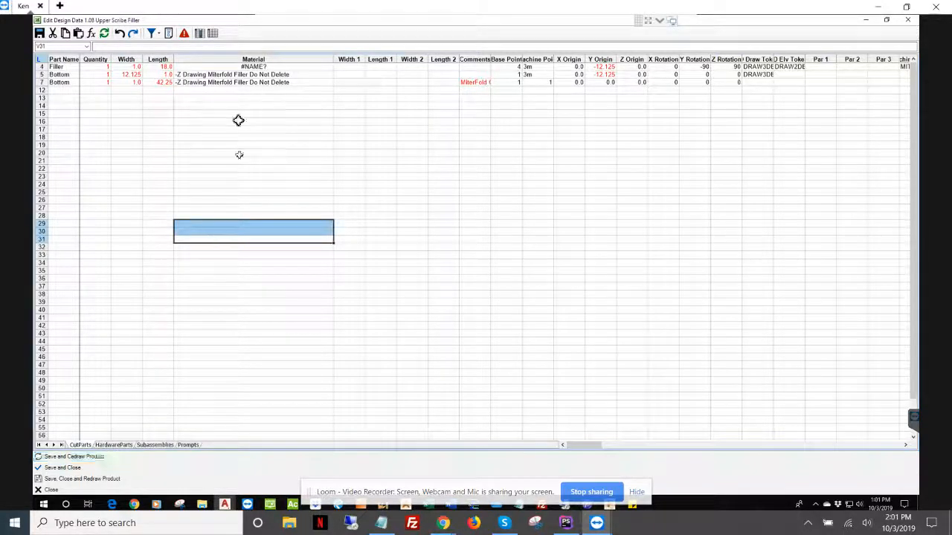
{"action": "left_click", "coordinate": [251, 67]}
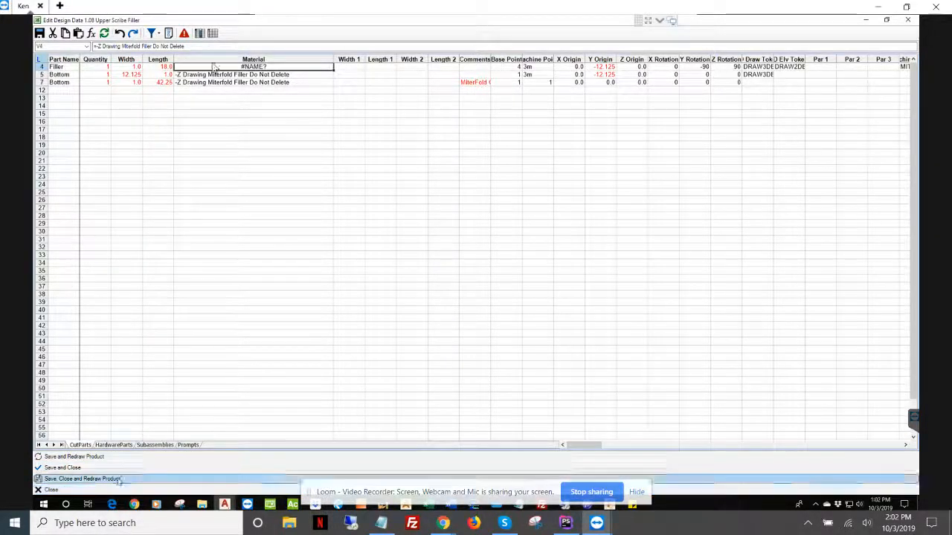
Open the Workbook Designer and locate the PL1 entry in workbook G's Cabinet Body Material Selection table
{"action": "left_click", "coordinate": [213, 35]}
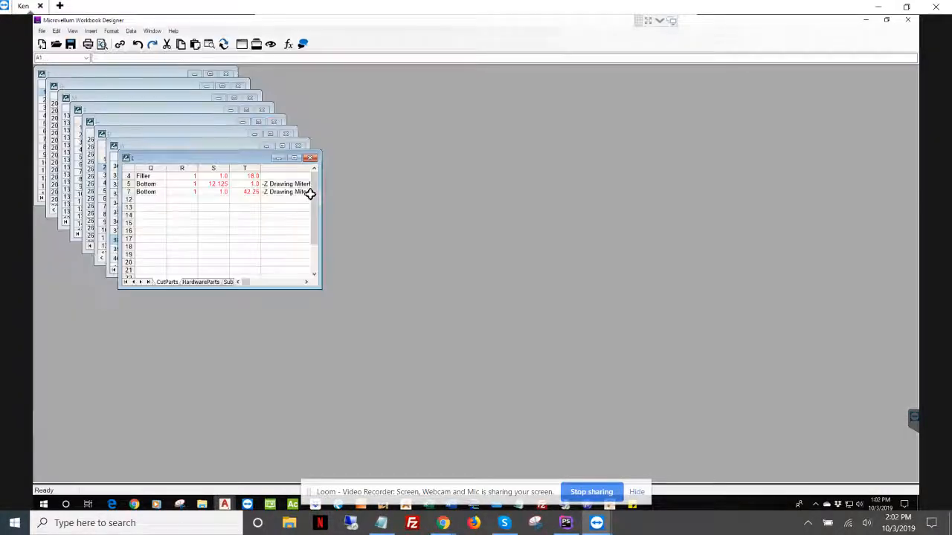
{"action": "left_click", "coordinate": [233, 98]}
{"action": "left_click", "coordinate": [255, 224]}
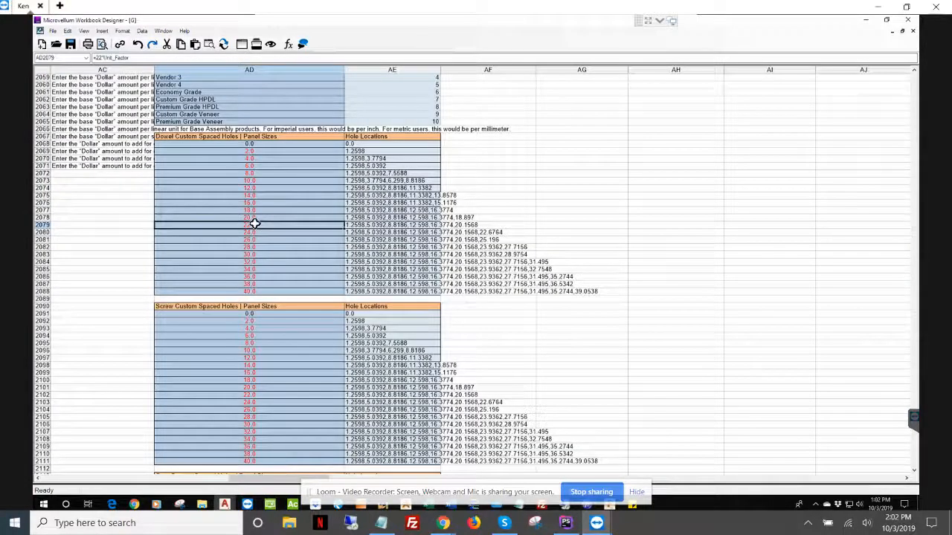
{"action": "scroll", "coordinate": [255, 224], "scroll_direction": "up", "scroll_amount": 5}
{"action": "scroll", "coordinate": [255, 224], "scroll_direction": "down", "scroll_amount": 13}
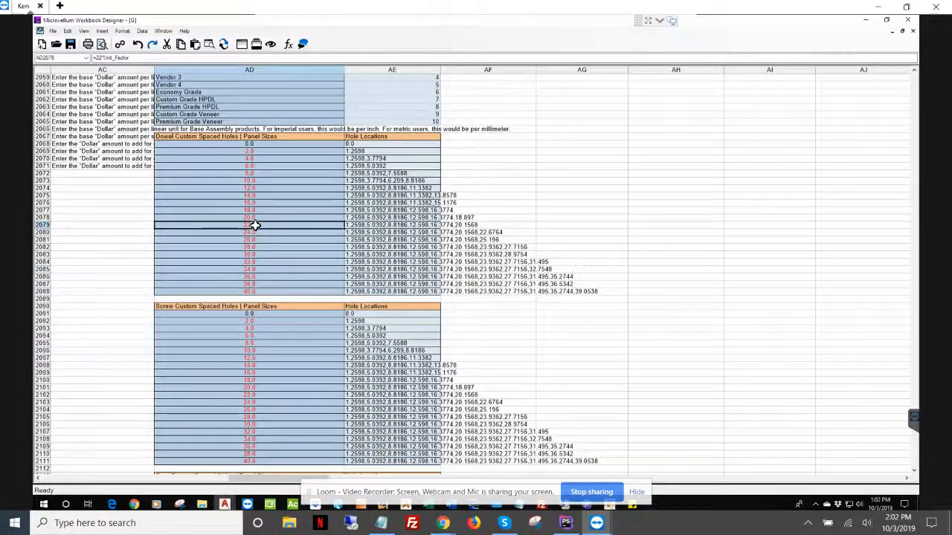
{"action": "scroll", "coordinate": [255, 224], "scroll_direction": "down", "scroll_amount": 6}
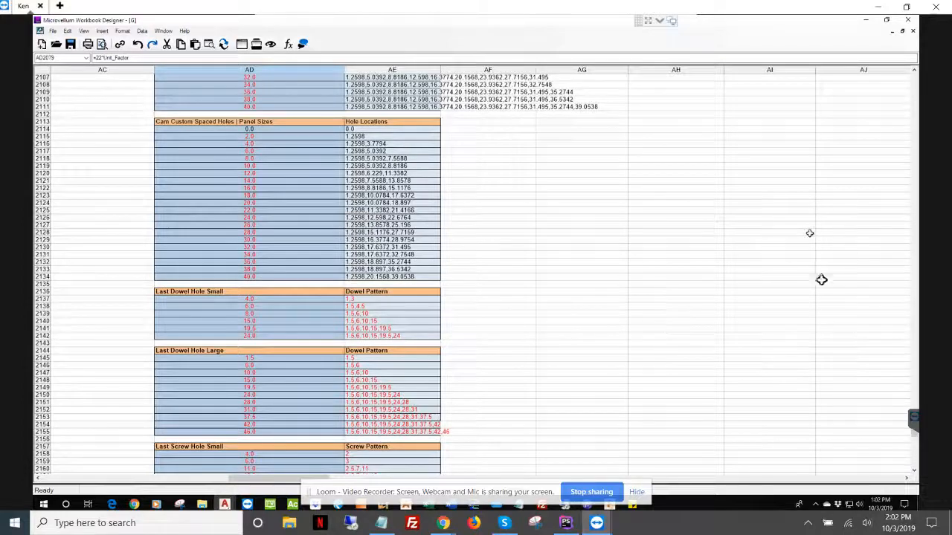
{"action": "scroll", "coordinate": [822, 283], "scroll_direction": "down", "scroll_amount": 7}
{"action": "scroll", "coordinate": [838, 329], "scroll_direction": "down", "scroll_amount": 16}
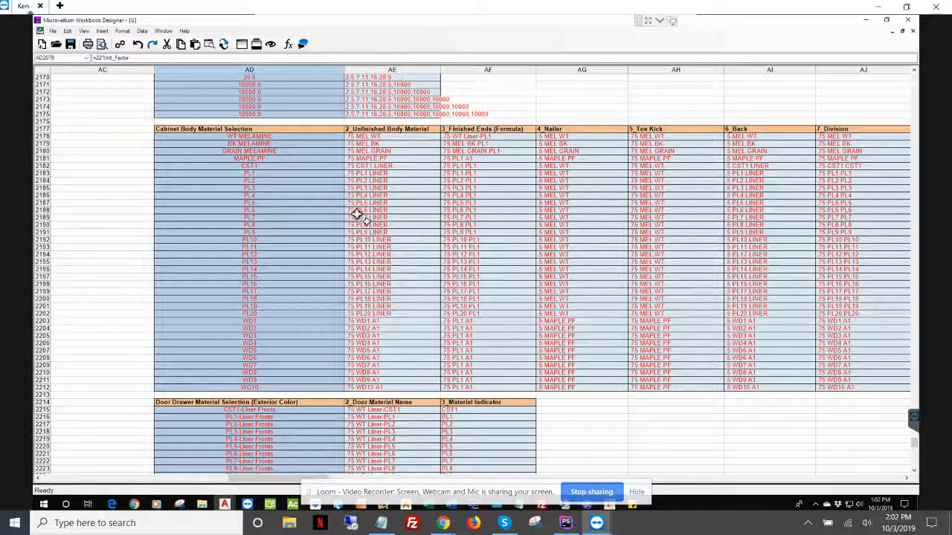
{"action": "left_click", "coordinate": [383, 172]}
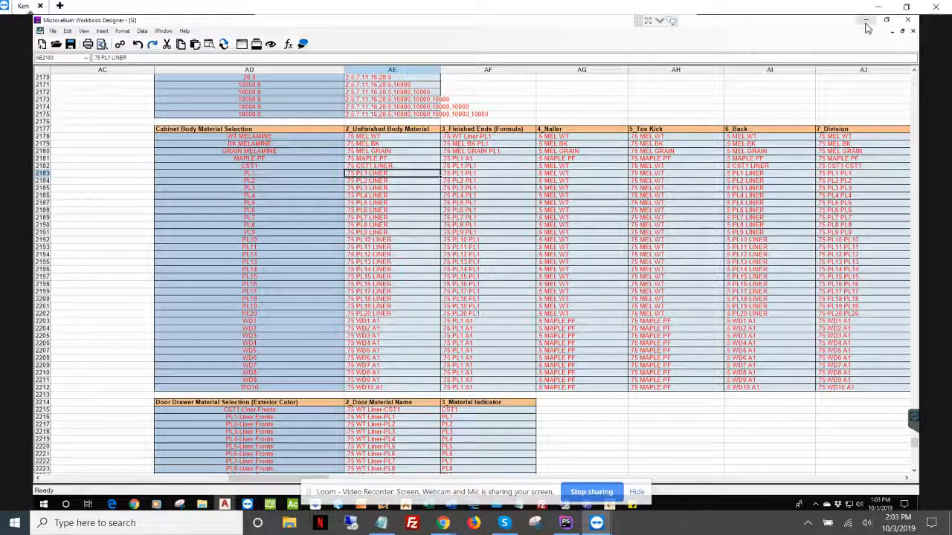
{"action": "left_click", "coordinate": [249, 172]}
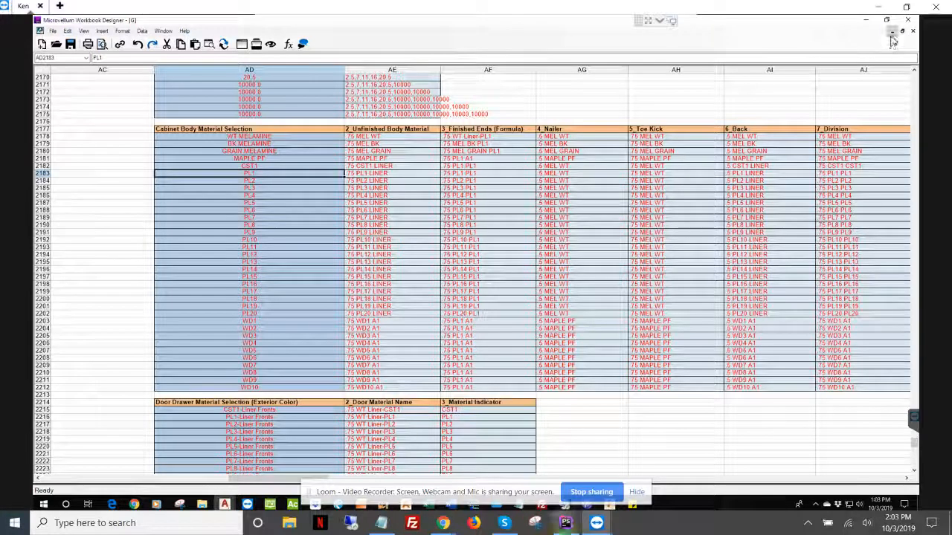
Enter the formula =G!Exterior_Material_Designation in cell V29 of the CutParts sheet in workbook L
{"action": "left_click", "coordinate": [892, 31]}
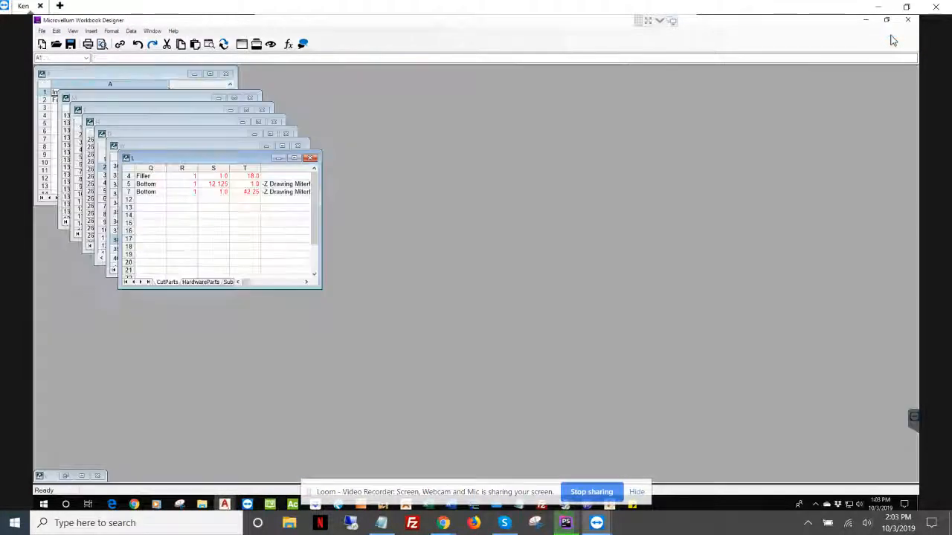
{"action": "left_click", "coordinate": [294, 158]}
{"action": "left_click", "coordinate": [329, 234]}
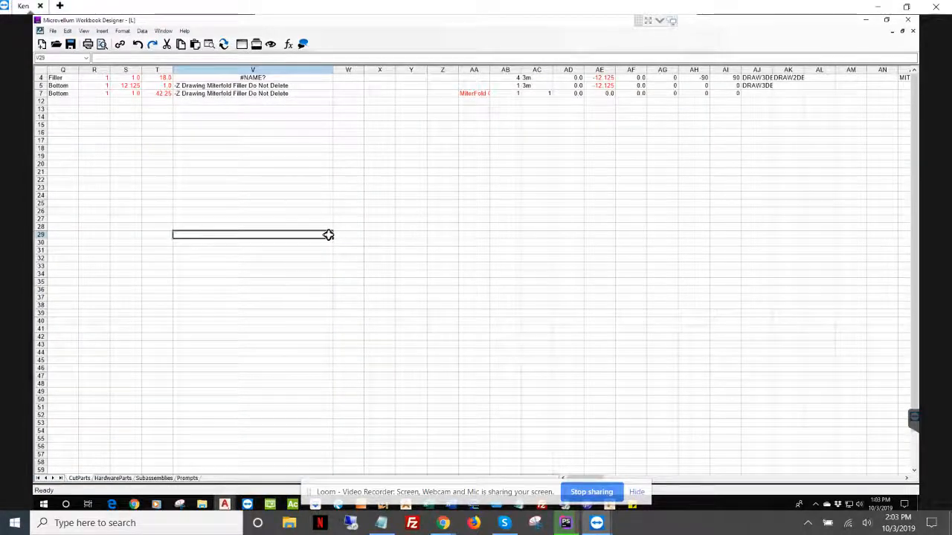
{"action": "type", "text": "=G!"}
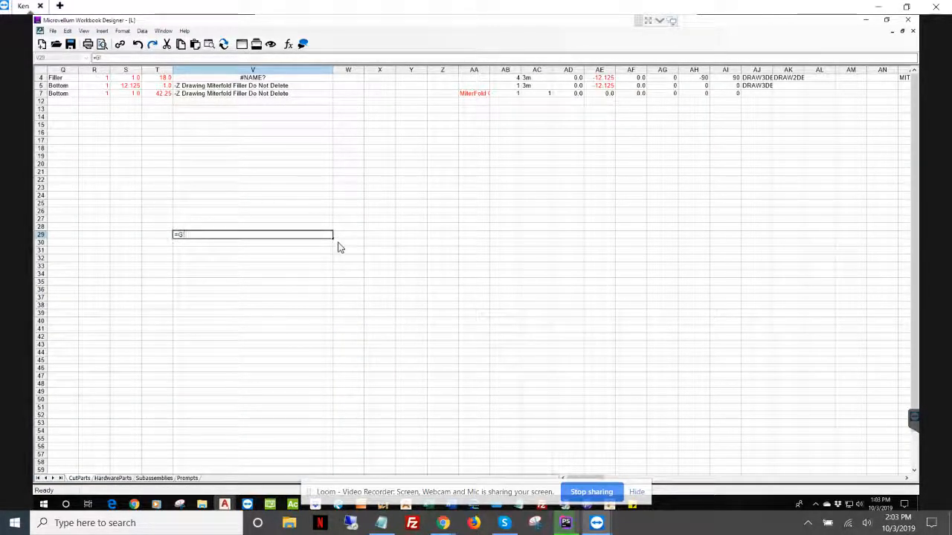
{"action": "type", "text": "Exterior_material_d"}
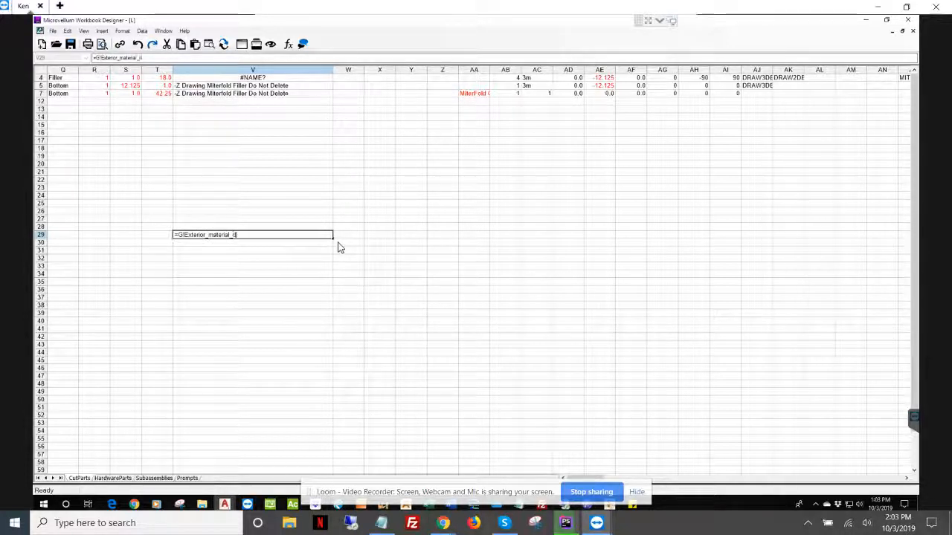
{"action": "type", "text": "esignation"}
{"action": "key", "text": "Return"}
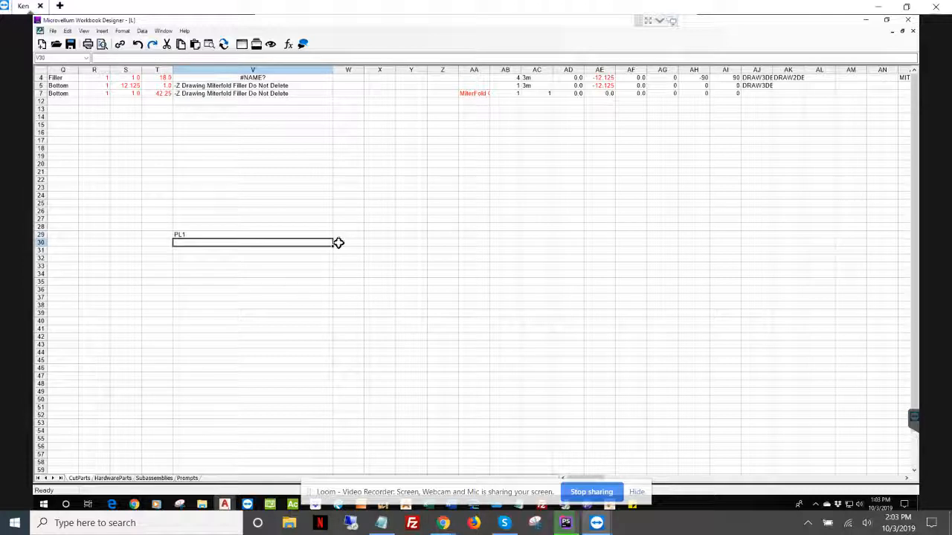
{"action": "key", "text": "Up"}
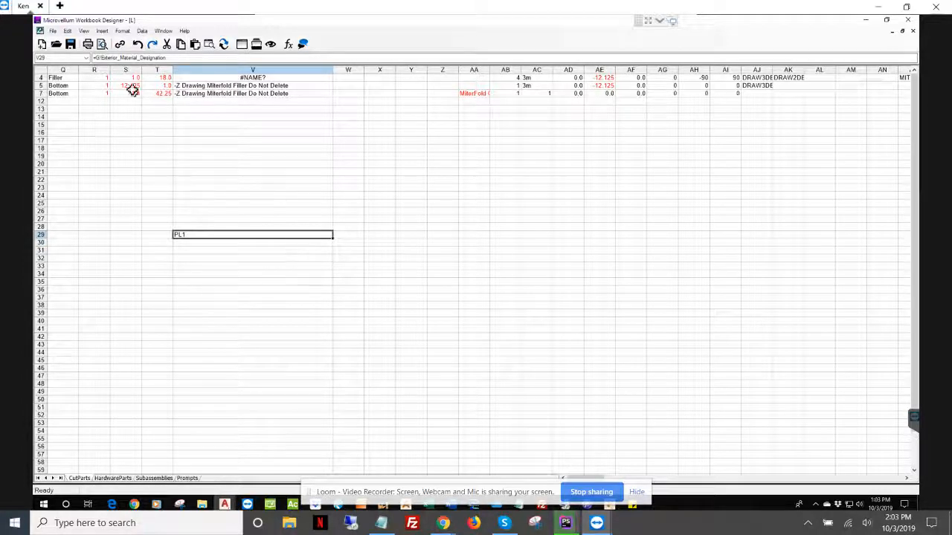
{"action": "left_click", "coordinate": [95, 57]}
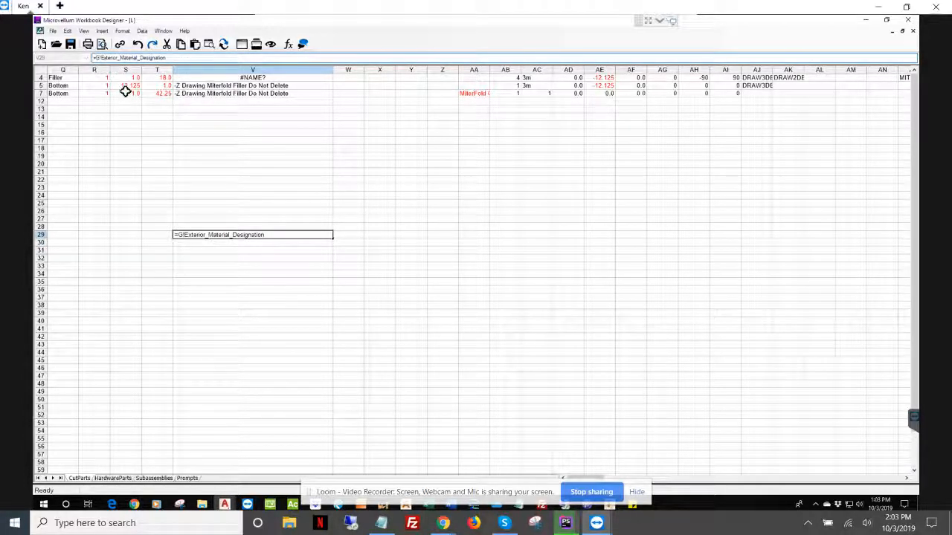
{"action": "type", "text": "vloo"}
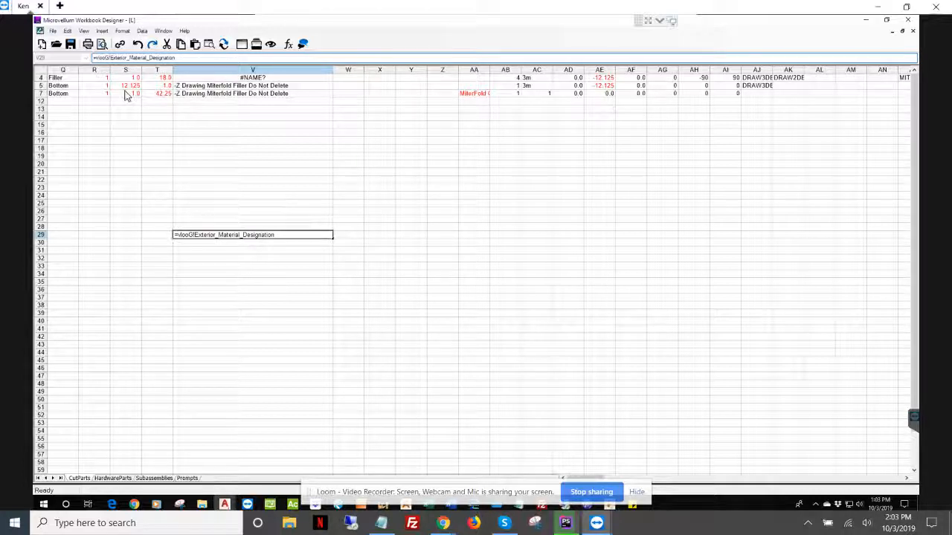
{"action": "key", "text": "Escape"}
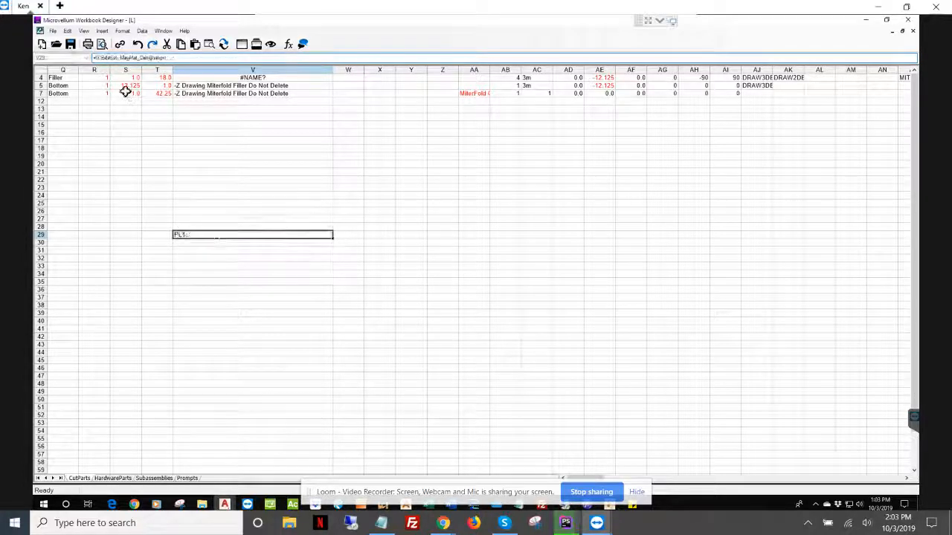
Select workbook G's Cabinet Body Material Selection entries from WT MELAMINE through the 15_Material Indicators column and check the range's defined name
{"action": "left_click", "coordinate": [902, 31]}
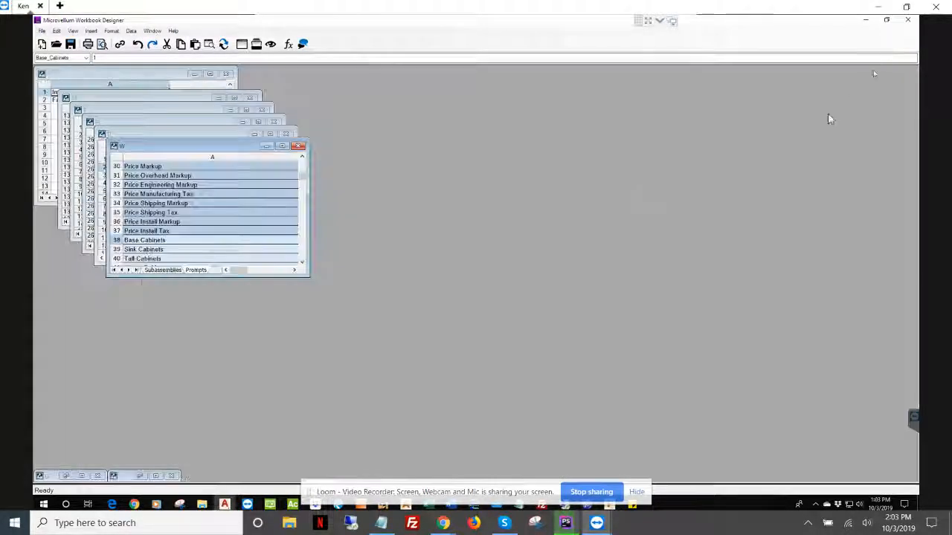
{"action": "left_click", "coordinate": [68, 475]}
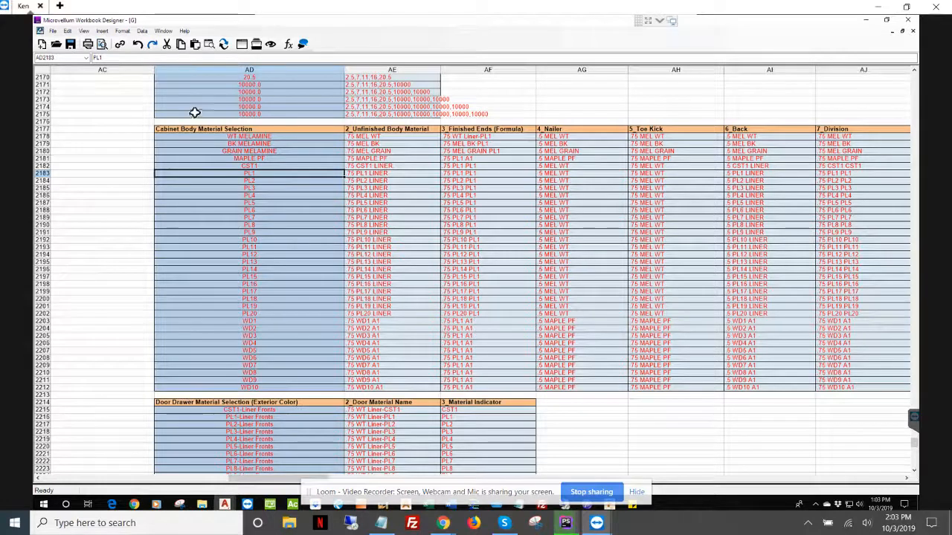
{"action": "left_click", "coordinate": [211, 139]}
{"action": "left_click_drag", "start_coordinate": [211, 139], "coordinate": [488, 387]}
{"action": "key", "text": "shift+Right"}
{"action": "key", "text": "shift+Right"}
{"action": "key", "text": "shift+Right"}
{"action": "key", "text": "shift+Right"}
{"action": "key", "text": "shift+Right"}
{"action": "key", "text": "shift+Right"}
{"action": "key", "text": "shift+Right"}
{"action": "key", "text": "shift+Right"}
{"action": "key", "text": "shift+Right"}
{"action": "key", "text": "shift+Right"}
{"action": "key", "text": "shift+Right"}
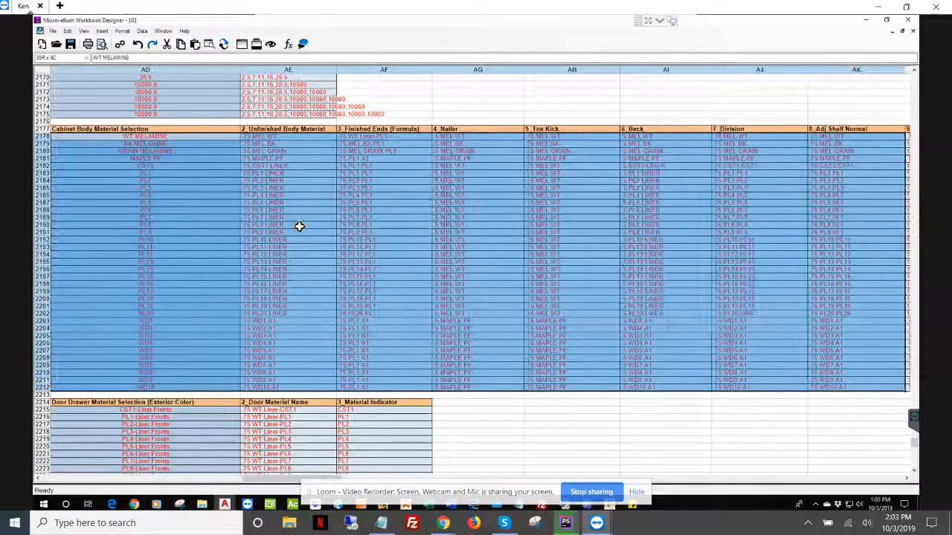
{"action": "key", "text": "shift+Right"}
{"action": "key", "text": "shift+Right"}
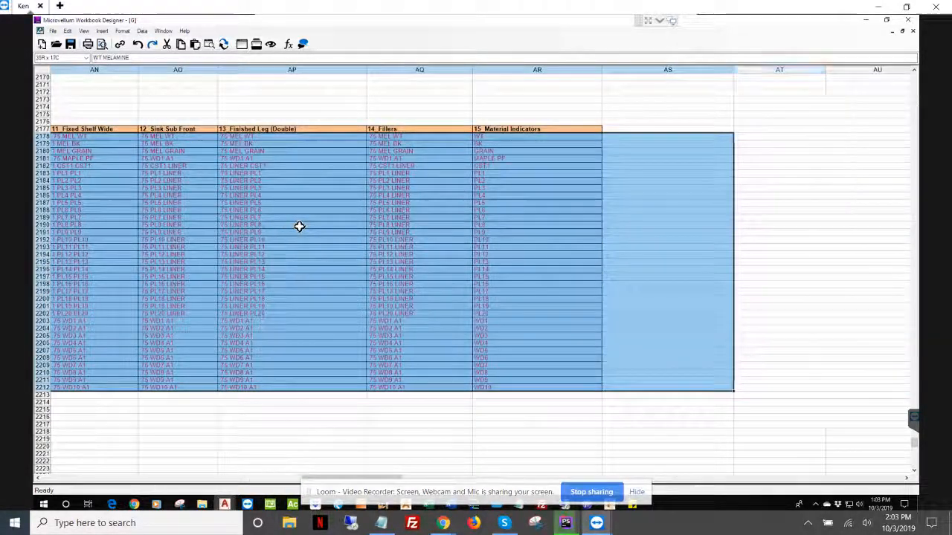
{"action": "key", "text": "shift+Left"}
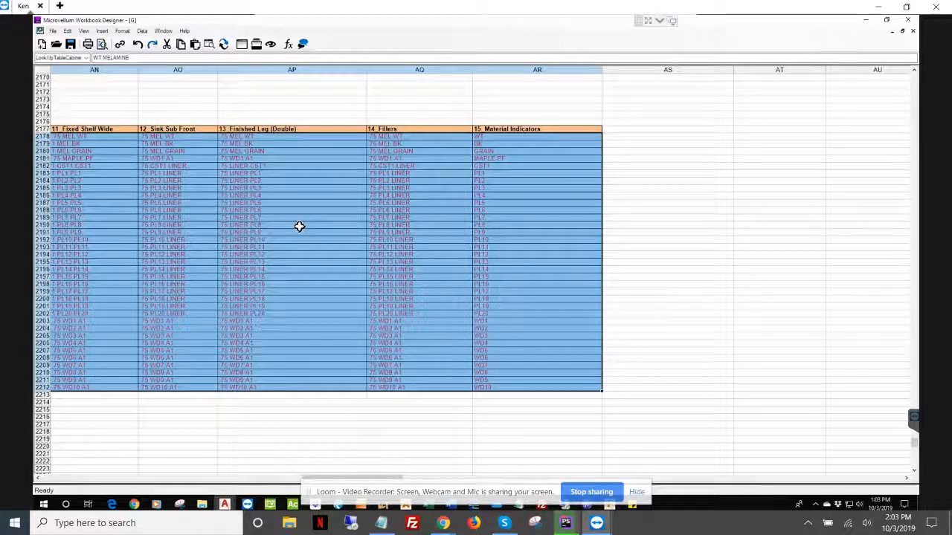
{"action": "left_click", "coordinate": [86, 58]}
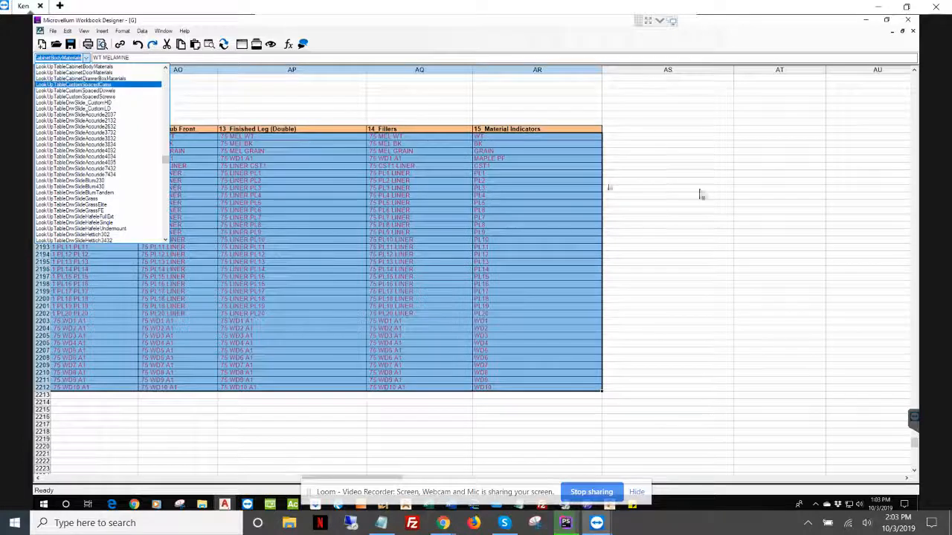
Close the Workbook Designer, saving the changes to workbook L
{"action": "left_click", "coordinate": [907, 20]}
{"action": "left_click", "coordinate": [908, 20]}
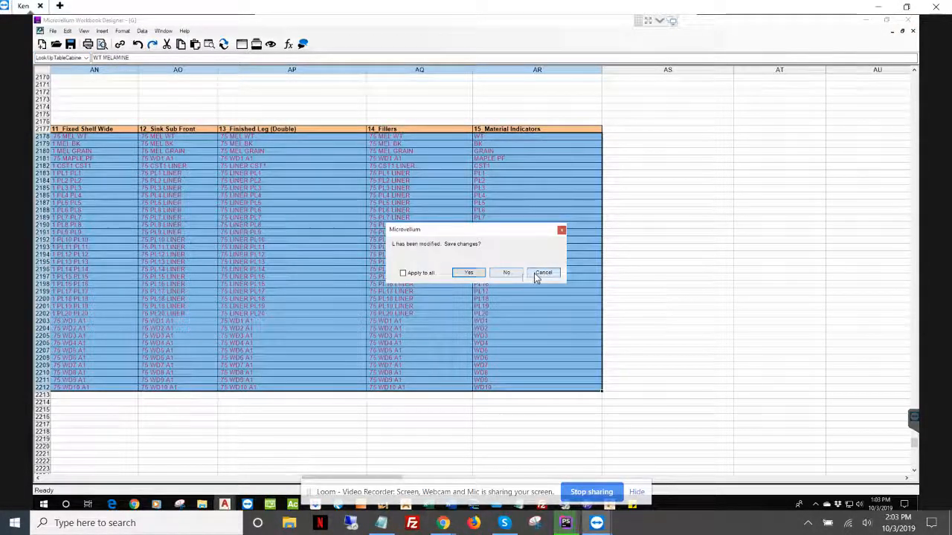
{"action": "left_click", "coordinate": [542, 272]}
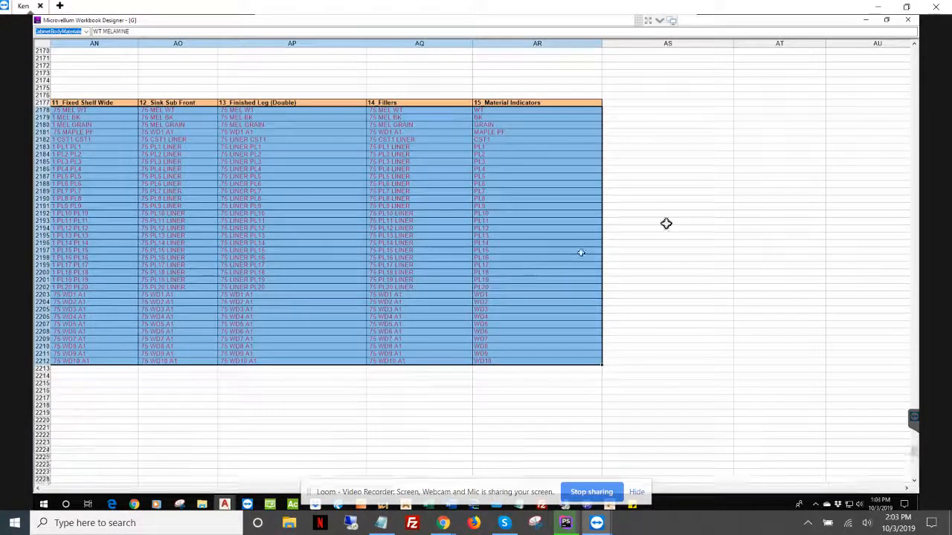
{"action": "left_click", "coordinate": [908, 20]}
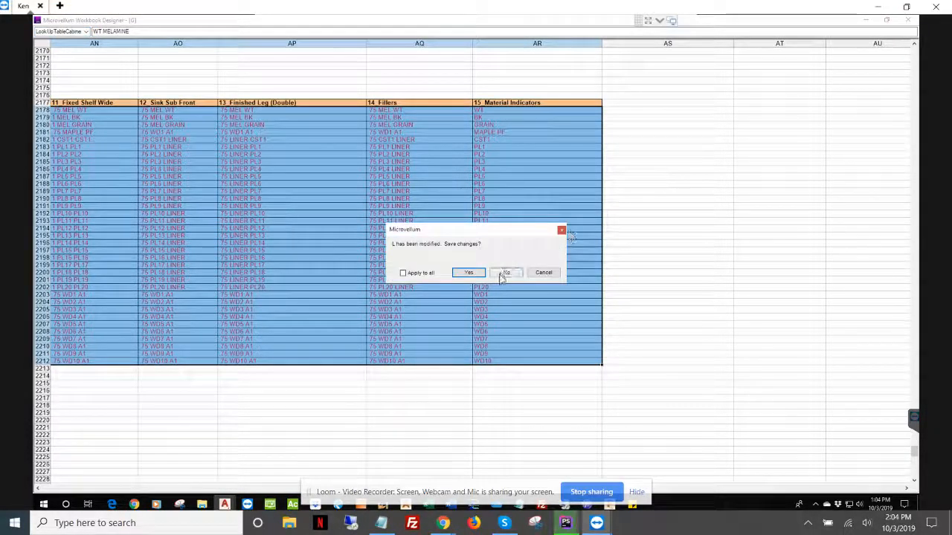
{"action": "left_click", "coordinate": [480, 273]}
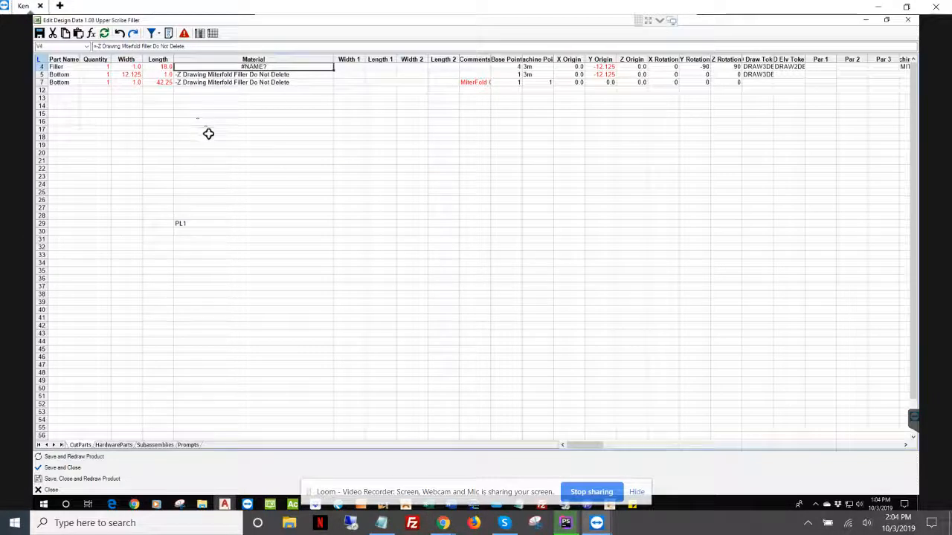
Change the formula in cell V29 to =VLOOKUP(G!Exterior_Material_Designation,G!LookUpTableCabinetBodyMaterials,2,FALSE)
{"action": "left_click", "coordinate": [213, 145]}
{"action": "left_click", "coordinate": [223, 223]}
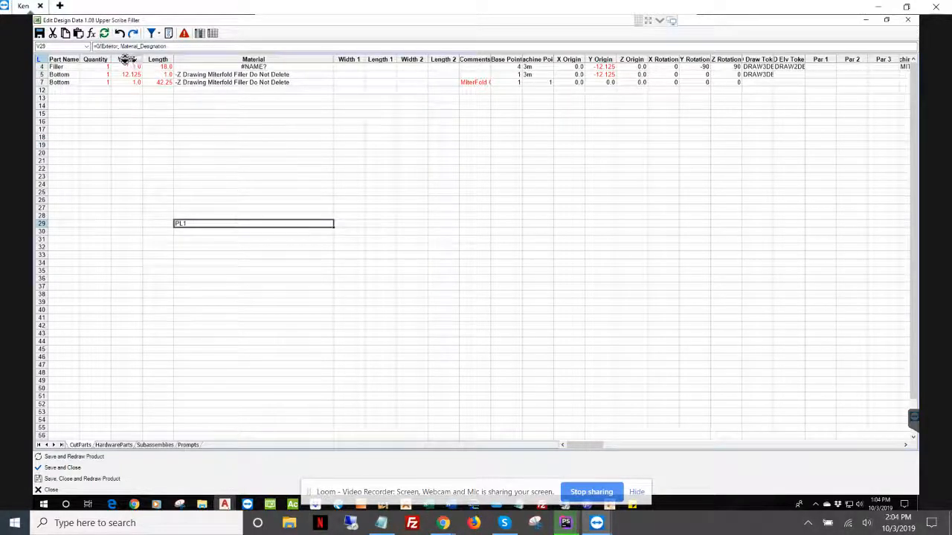
{"action": "left_click", "coordinate": [96, 46]}
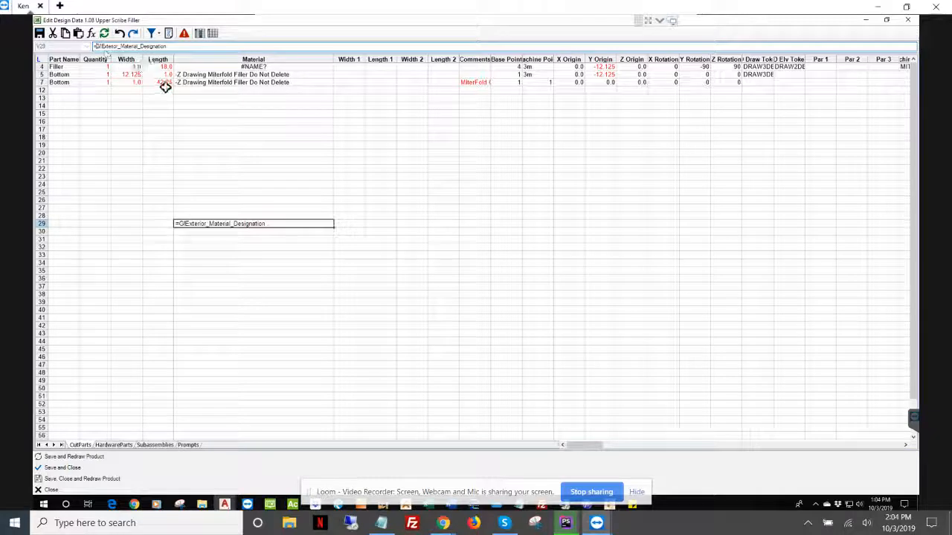
{"action": "key", "text": "Delete"}
{"action": "type", "text": "lookup("}
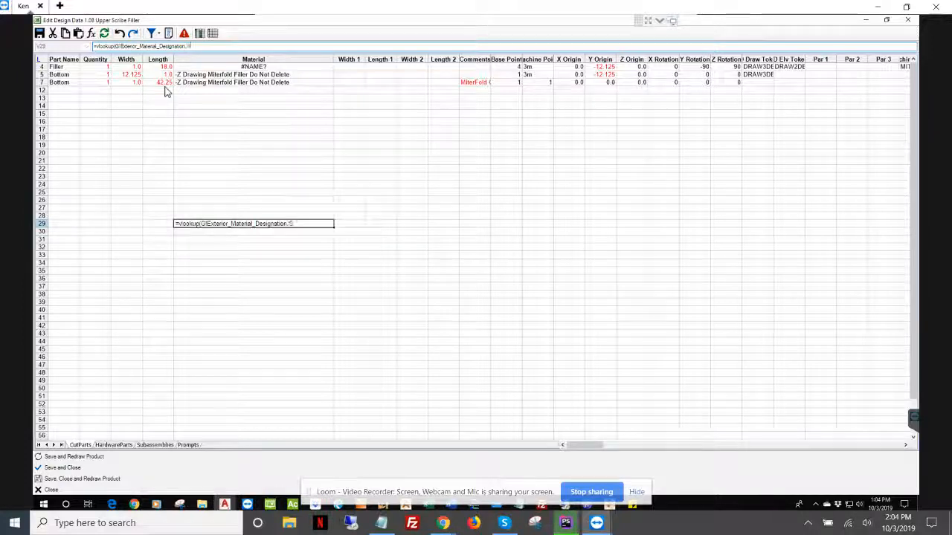
{"action": "type", "text": "G!"}
{"action": "type", "text": "lookuptable"}
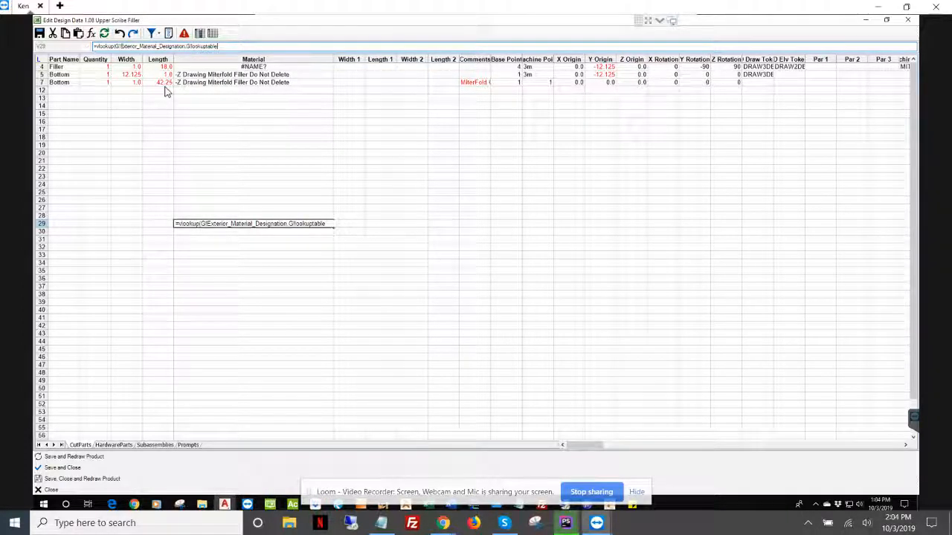
{"action": "type", "text": ",abinetbody"}
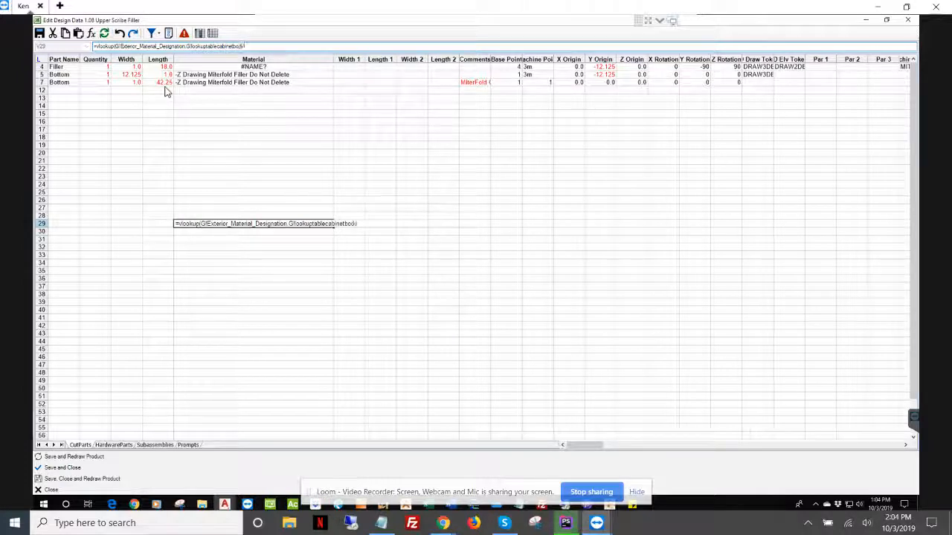
{"action": "type", "text": "materials,2"}
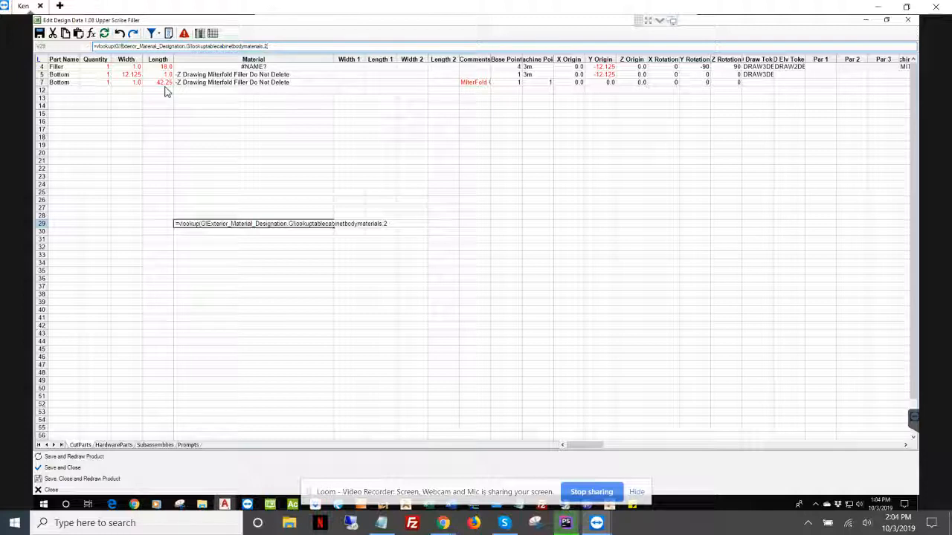
{"action": "type", "text": ",false"}
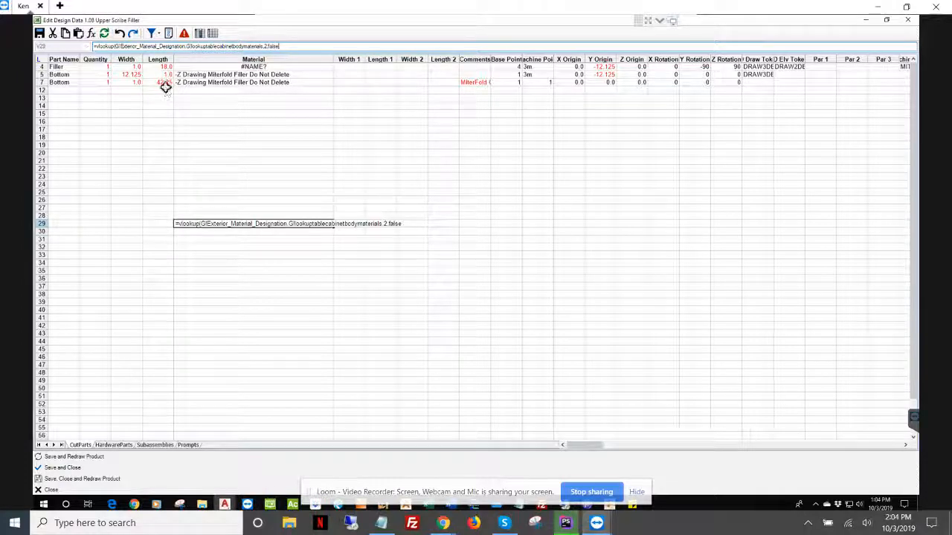
{"action": "key", "text": "Return"}
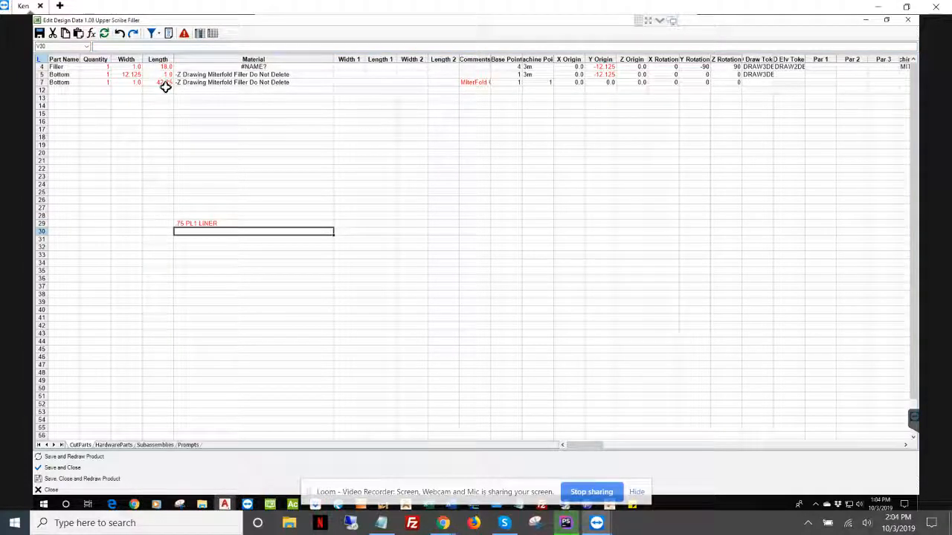
Copy the VLOOKUP formula from cell V29 into the Filler part's Material cell V4
{"action": "key", "text": "Up"}
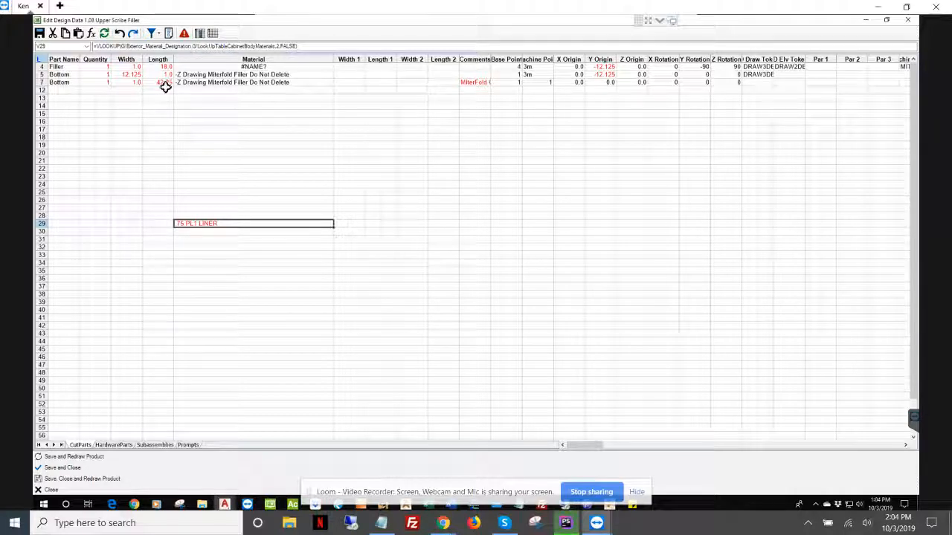
{"action": "key", "text": "Up"}
{"action": "key", "text": "Up"}
{"action": "key", "text": "Up"}
{"action": "key", "text": "Up"}
{"action": "key", "text": "Up"}
{"action": "key", "text": "Up"}
{"action": "key", "text": "Up"}
{"action": "key", "text": "Up"}
{"action": "key", "text": "Up"}
{"action": "key", "text": "Up"}
{"action": "key", "text": "Up"}
{"action": "key", "text": "Up"}
{"action": "key", "text": "Up"}
{"action": "key", "text": "Up"}
{"action": "key", "text": "Up"}
{"action": "key", "text": "Up"}
{"action": "key", "text": "Up"}
{"action": "key", "text": "Up"}
{"action": "key", "text": "Up"}
{"action": "key", "text": "Up"}
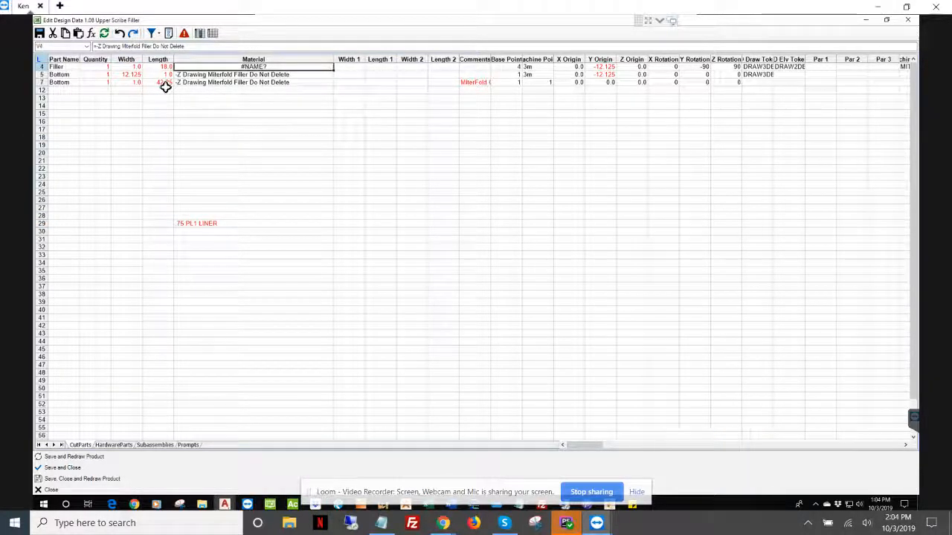
{"action": "type", "text": "75 PL1 LINER"}
Clear the scratch formula from cell V29 and check the formula in the Filler part's Material cell
{"action": "key", "text": "Down"}
{"action": "key", "text": "Down"}
{"action": "key", "text": "Down"}
{"action": "key", "text": "Down"}
{"action": "key", "text": "Down"}
{"action": "key", "text": "Down"}
{"action": "key", "text": "Down"}
{"action": "key", "text": "Down"}
{"action": "key", "text": "Down"}
{"action": "key", "text": "Down"}
{"action": "key", "text": "Down"}
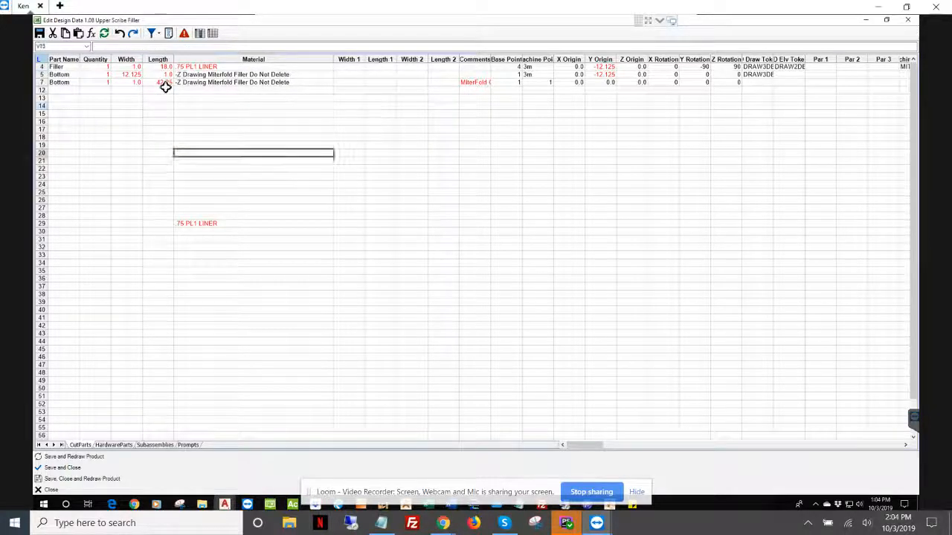
{"action": "key", "text": "Down"}
{"action": "key", "text": "Down"}
{"action": "key", "text": "Down"}
{"action": "key", "text": "Down"}
{"action": "key", "text": "Down"}
{"action": "key", "text": "Down"}
{"action": "key", "text": "Down"}
{"action": "key", "text": "Down"}
{"action": "key", "text": "Down"}
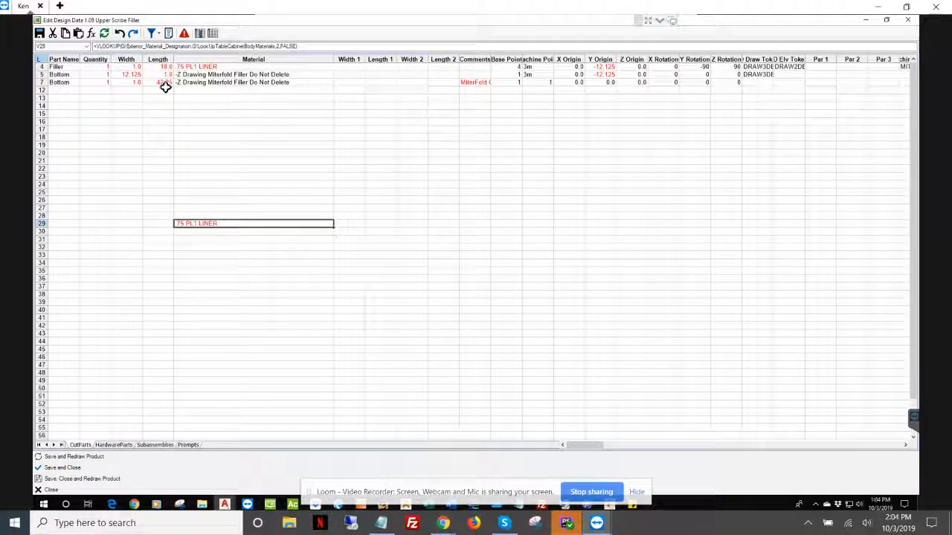
{"action": "key", "text": "Delete"}
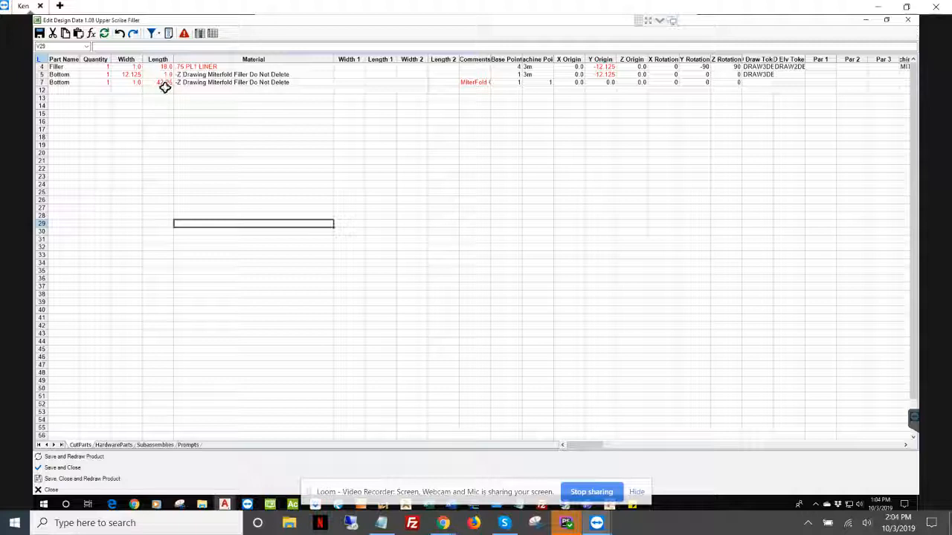
{"action": "left_click", "coordinate": [214, 66]}
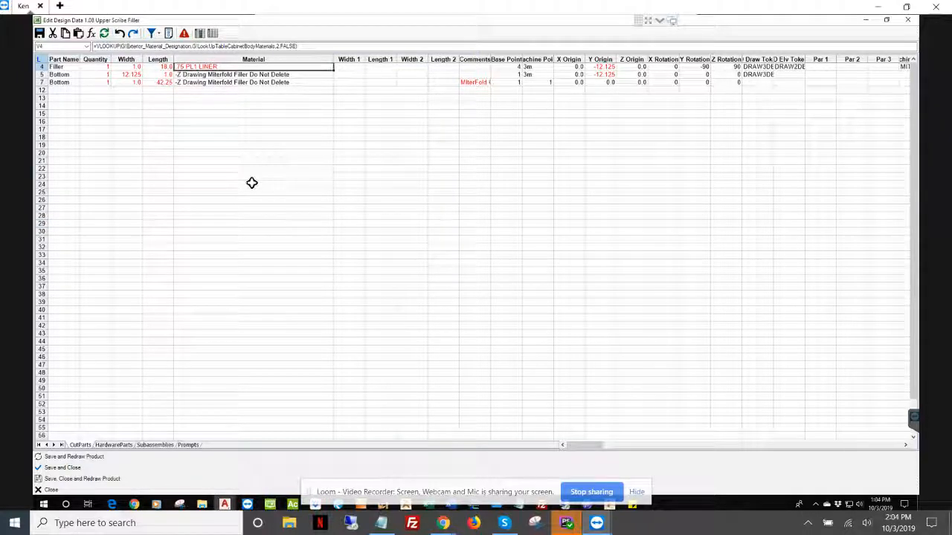
{"action": "left_click", "coordinate": [252, 184]}
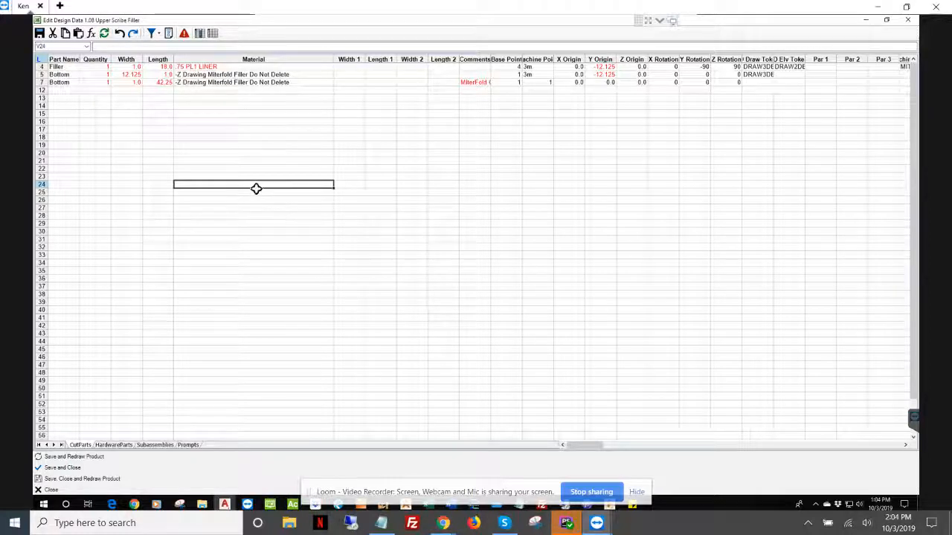
Open the Workbook Designer and arrange workbooks L and W side by side, enlarged to show the Filler's material and the color selection prompts
{"action": "left_click", "coordinate": [202, 34]}
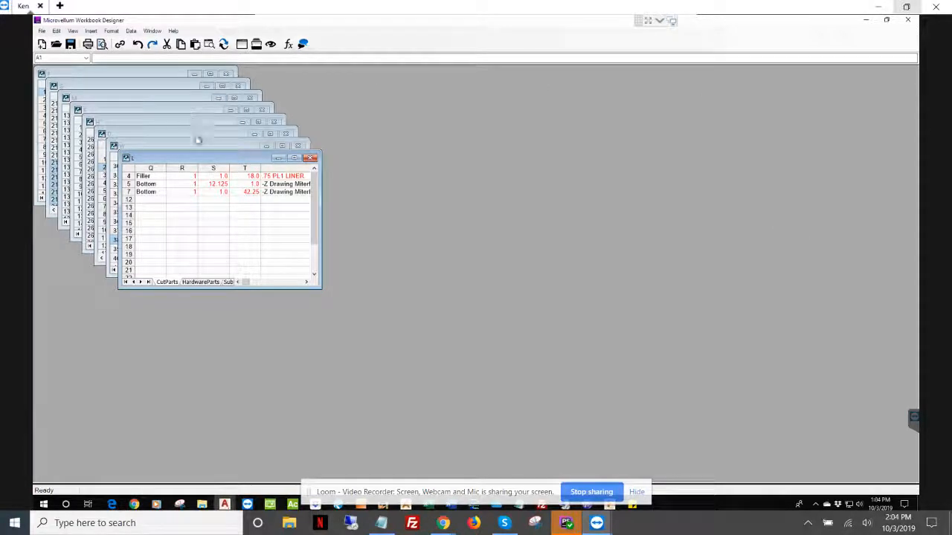
{"action": "left_click_drag", "start_coordinate": [205, 159], "coordinate": [138, 266]}
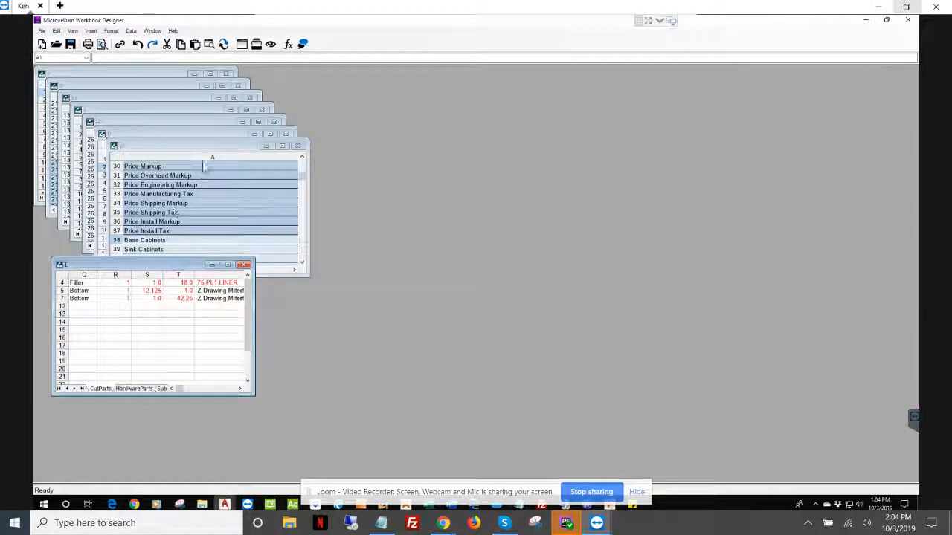
{"action": "left_click_drag", "start_coordinate": [200, 149], "coordinate": [573, 99]}
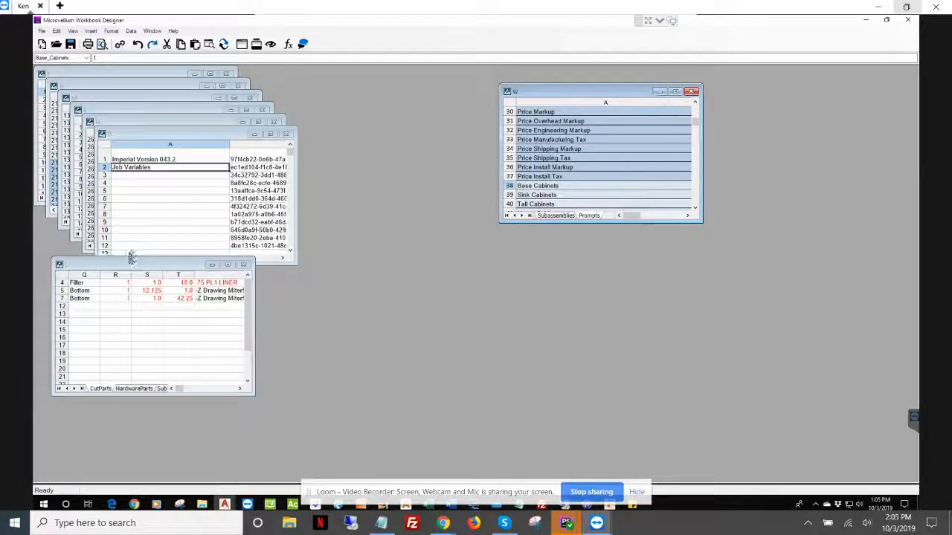
{"action": "left_click_drag", "start_coordinate": [136, 266], "coordinate": [136, 86]}
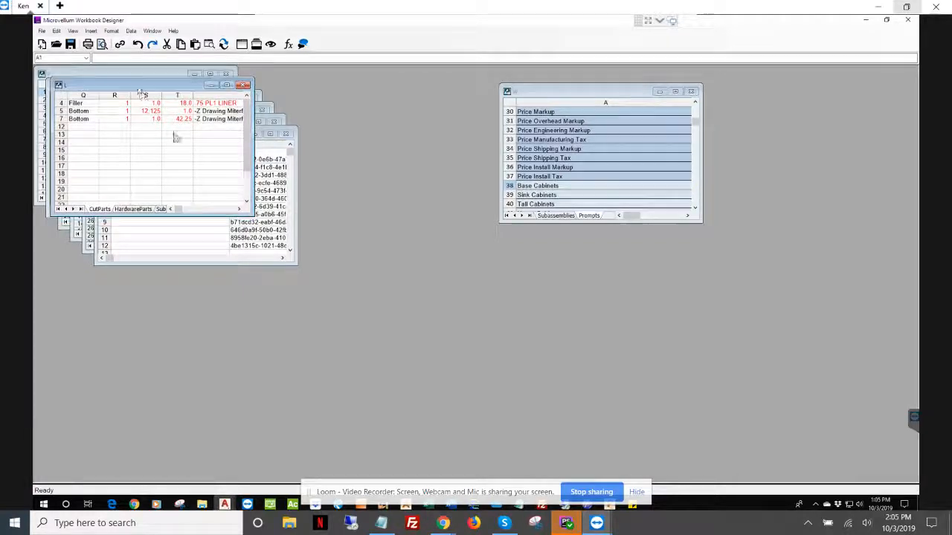
{"action": "left_click_drag", "start_coordinate": [253, 215], "coordinate": [468, 457]}
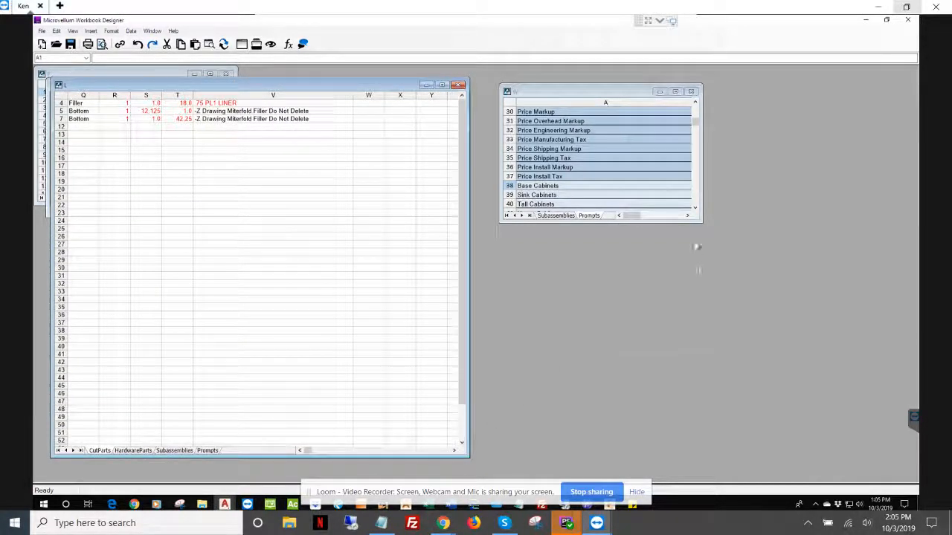
{"action": "left_click_drag", "start_coordinate": [696, 221], "coordinate": [895, 461]}
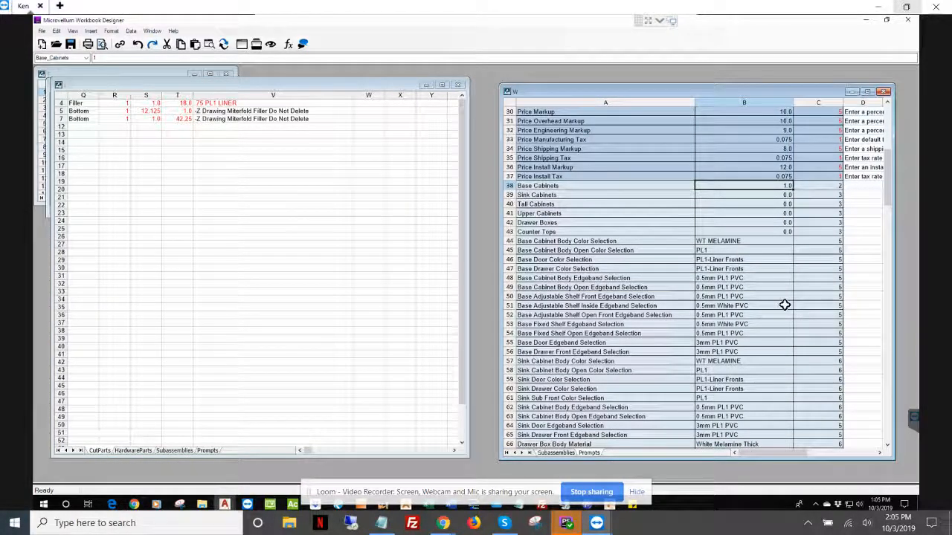
Set Base Cabinet Body Open Color Selection in workbook W to PL2 to test the filler's material lookup
{"action": "left_click", "coordinate": [746, 250]}
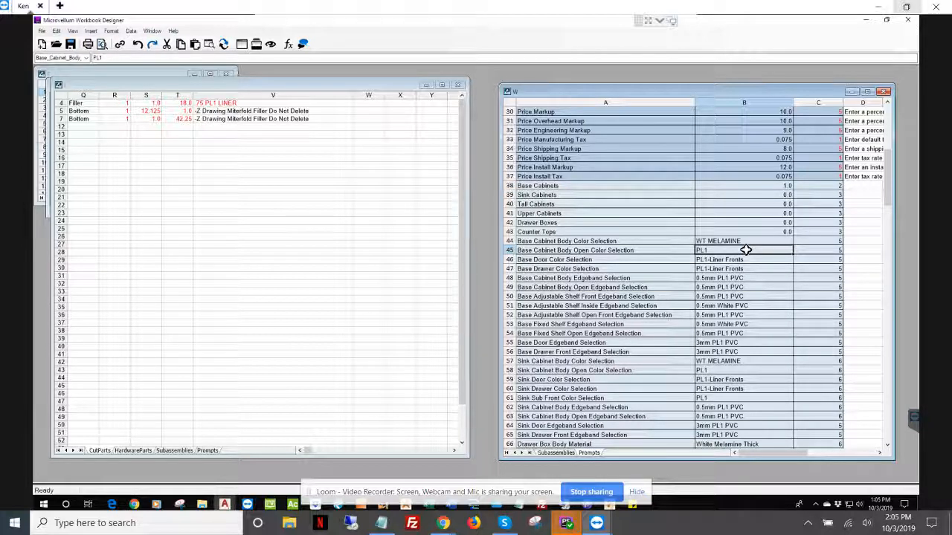
{"action": "type", "text": "PL"}
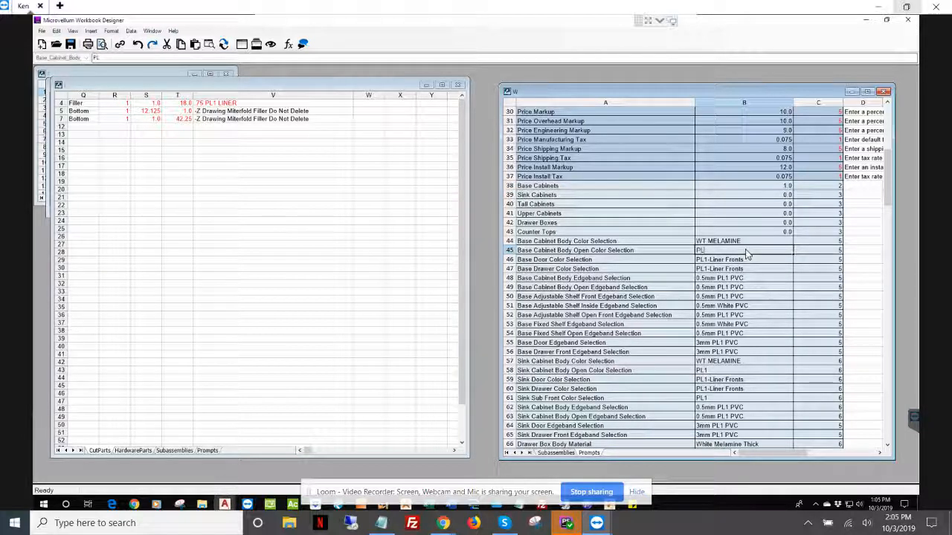
{"action": "type", "text": "2"}
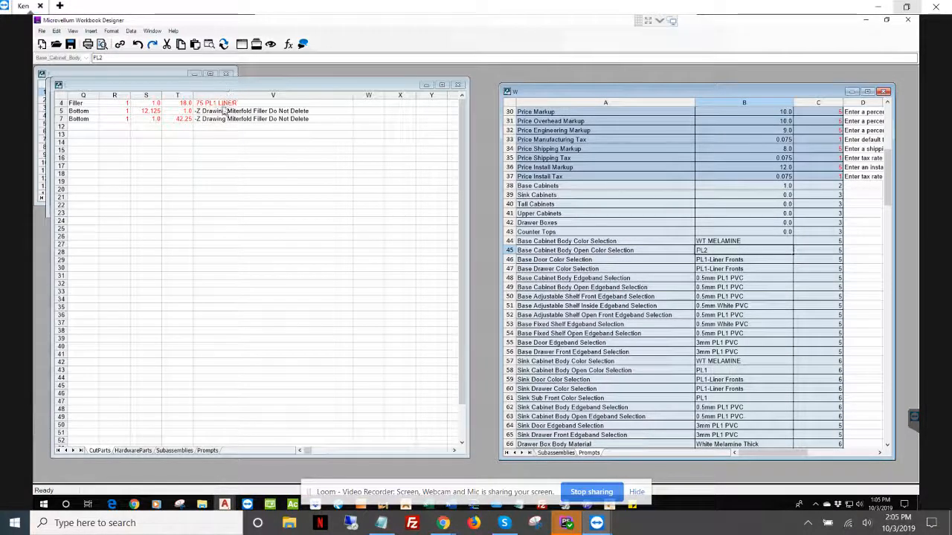
{"action": "key", "text": "Return"}
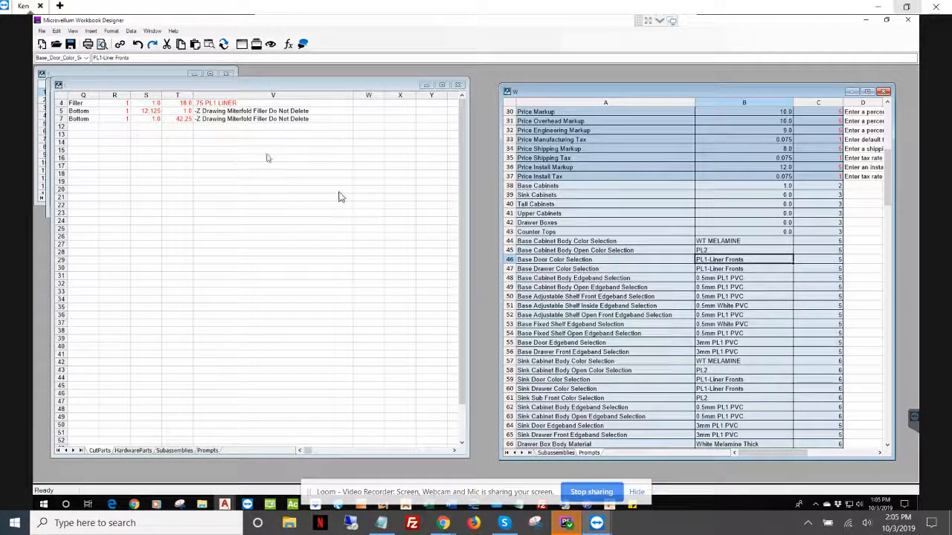
Set Base Cabinet Body Open Color Selection in workbook W back to PL1
{"action": "left_click", "coordinate": [711, 250]}
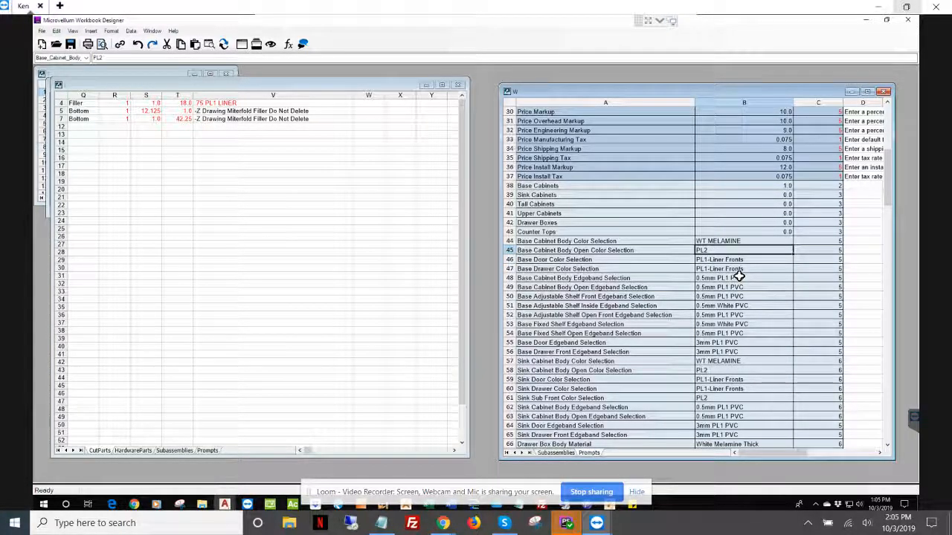
{"action": "type", "text": "PL1"}
{"action": "key", "text": "Return"}
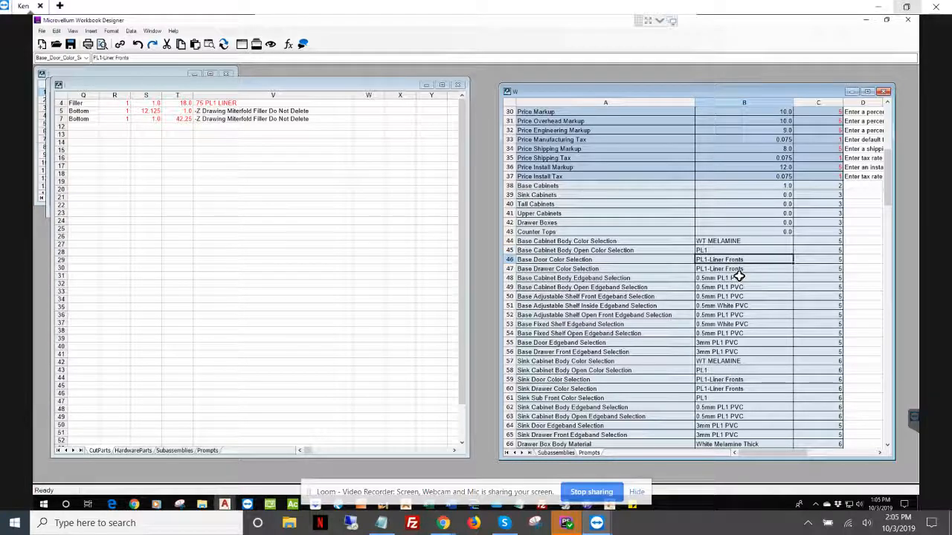
Set Base Door Color Selection in workbook W to PL2-Liner Fronts to test the filler's material lookup
{"action": "left_click", "coordinate": [112, 58]}
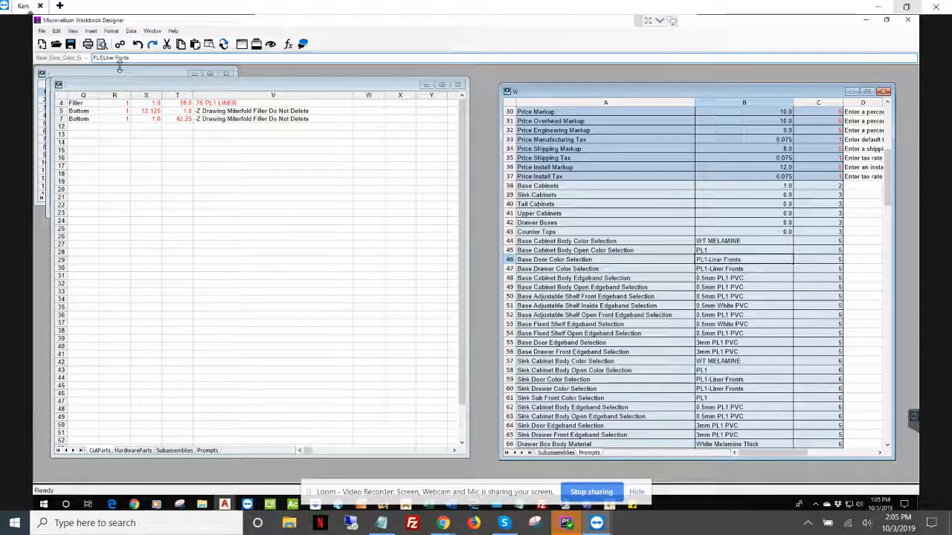
{"action": "key", "text": "BackSpace"}
{"action": "type", "text": "2"}
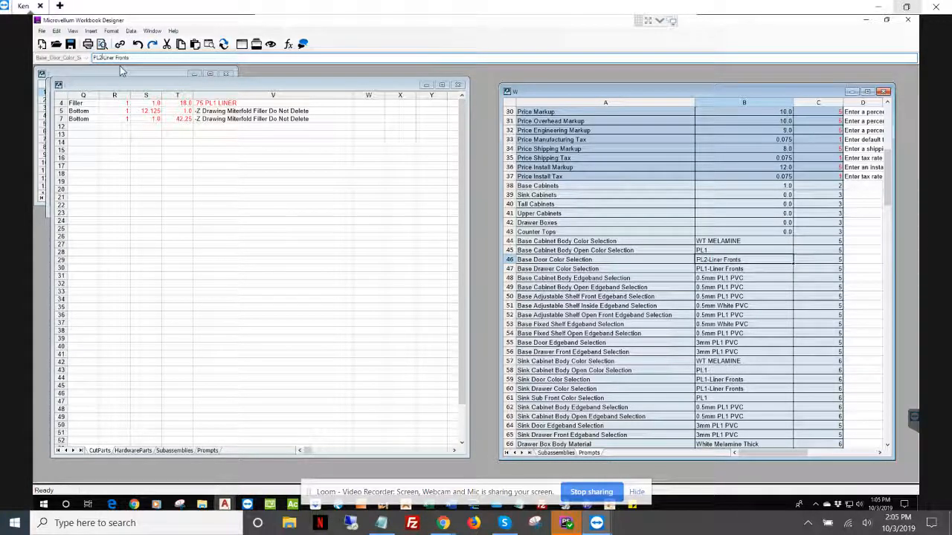
{"action": "key", "text": "Return"}
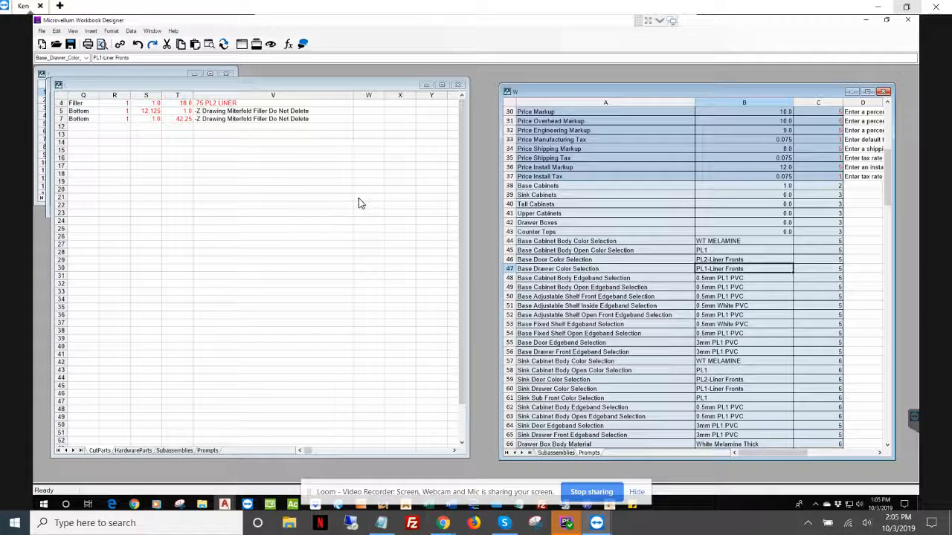
Set Base Door Color Selection back to PL1-Liner Fronts and close the Workbook Designer without saving workbook W
{"action": "left_click", "coordinate": [716, 260]}
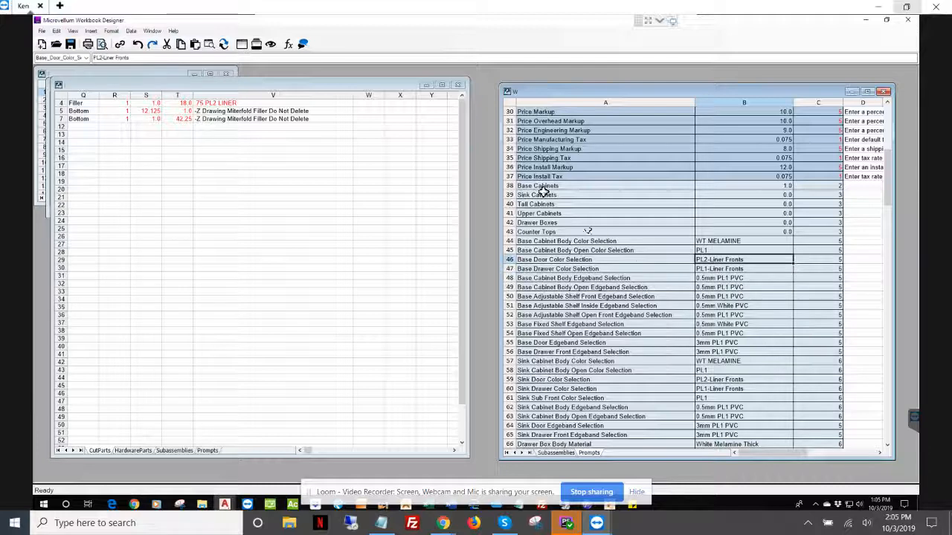
{"action": "left_click", "coordinate": [104, 58]}
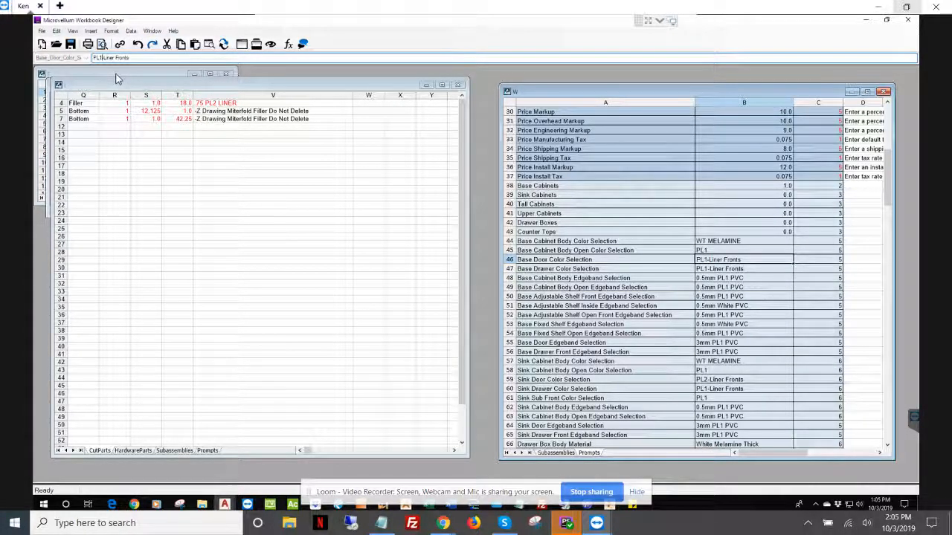
{"action": "key", "text": "Return"}
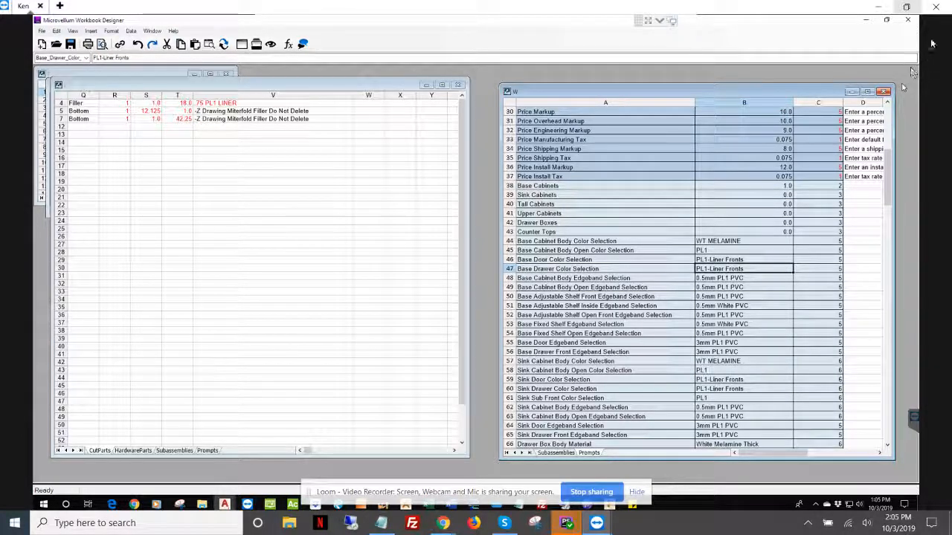
{"action": "left_click", "coordinate": [907, 19]}
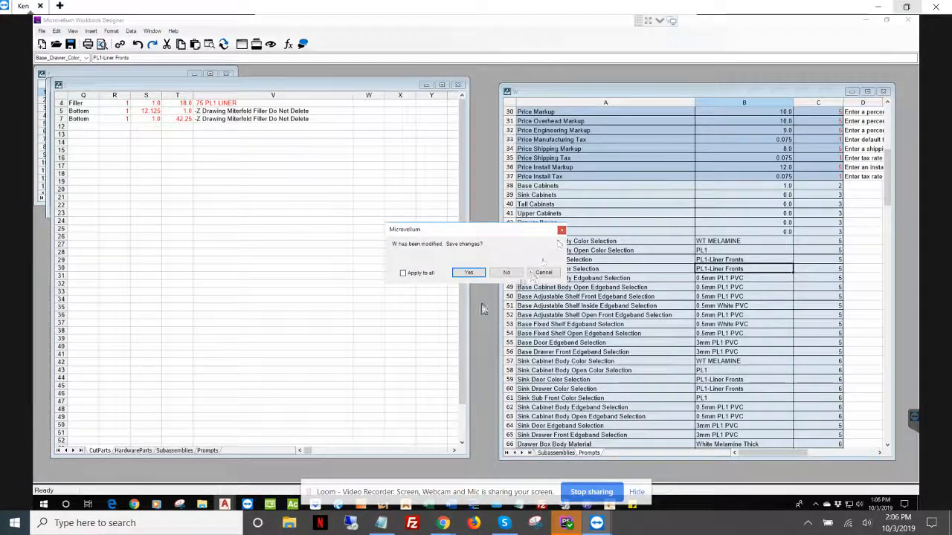
{"action": "left_click", "coordinate": [509, 273]}
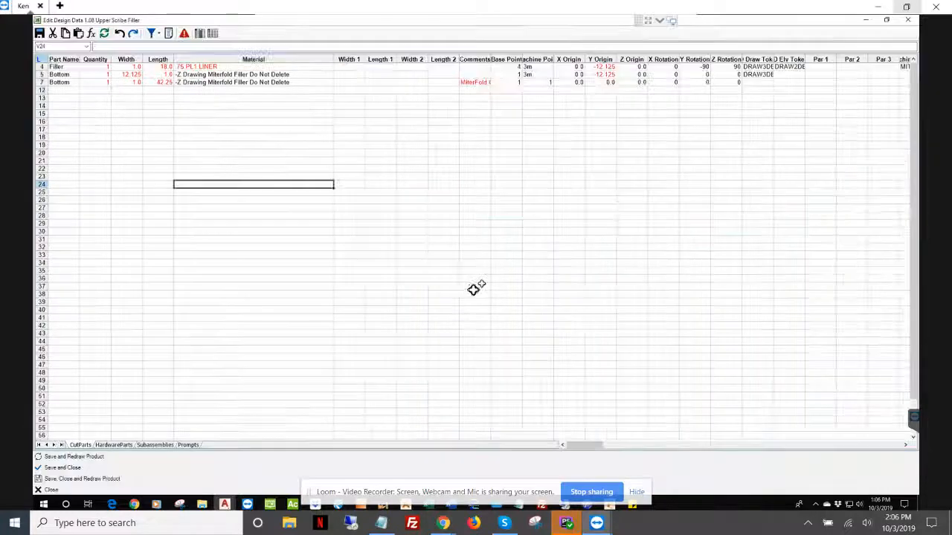
Review the Filler part's material formula in the upper scribe filler, then save and close its design data
{"action": "left_click", "coordinate": [283, 130]}
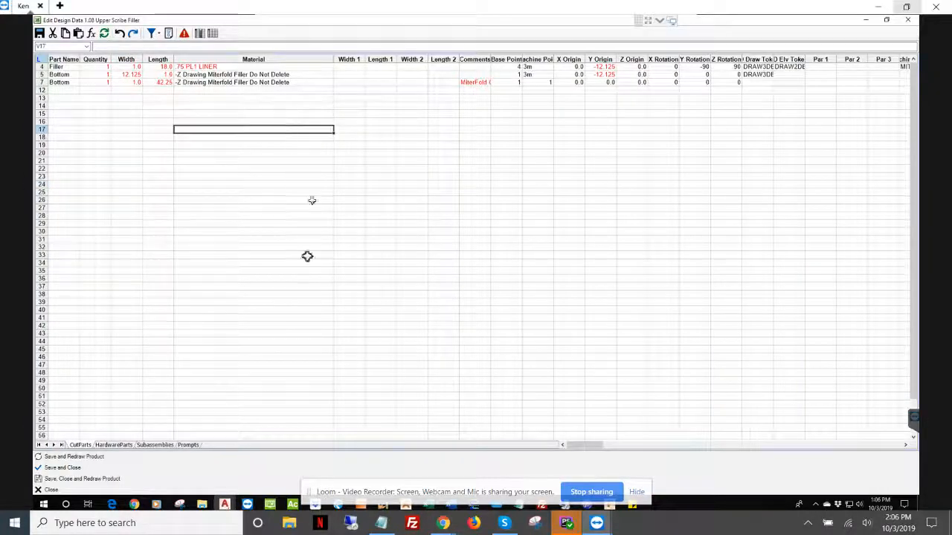
{"action": "left_click", "coordinate": [215, 67]}
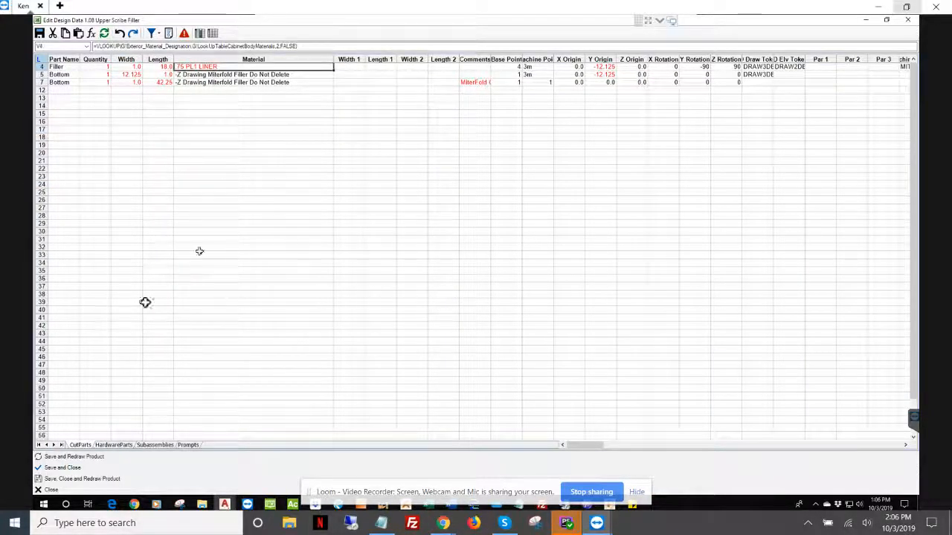
{"action": "left_click", "coordinate": [110, 468]}
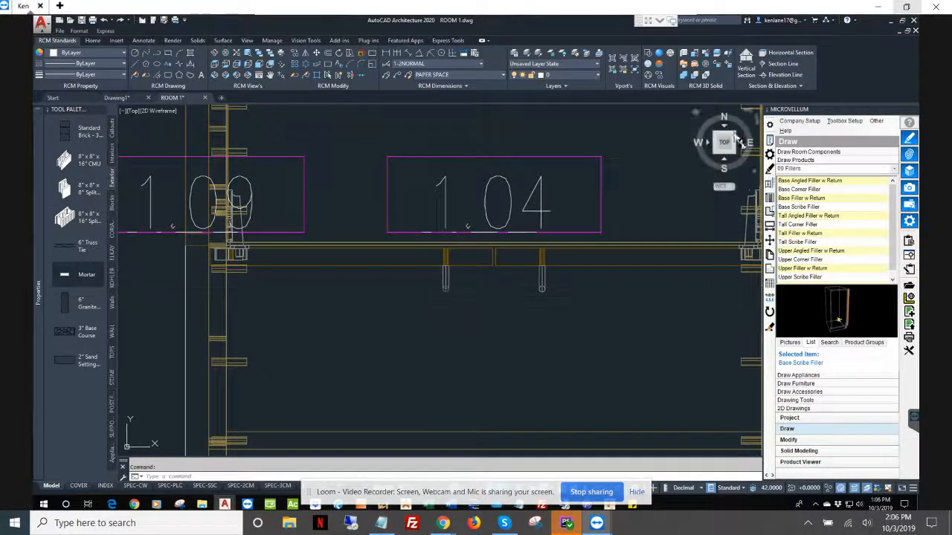
Copy the Filler part's full material formula from the design data of base scribe filler 1.09, and close it without saving
{"action": "left_click", "coordinate": [769, 199]}
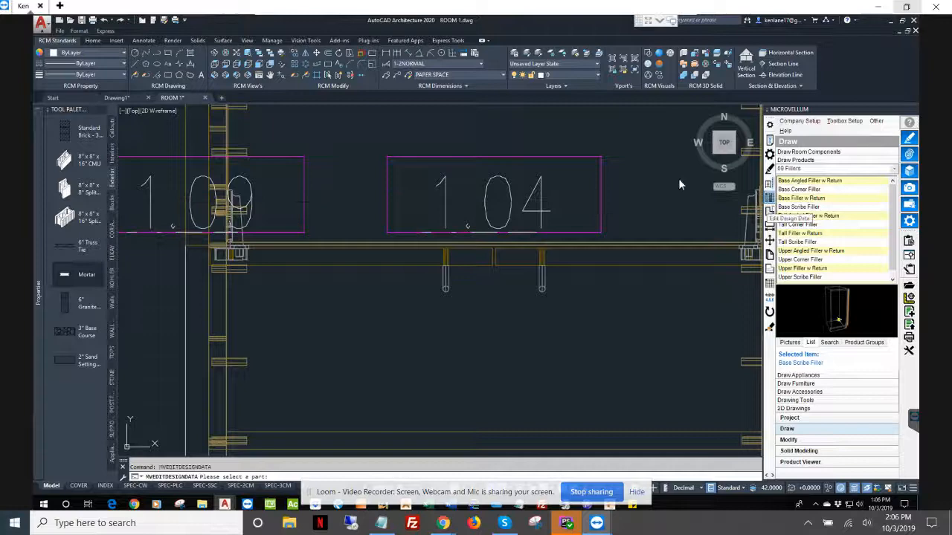
{"action": "left_click", "coordinate": [304, 174]}
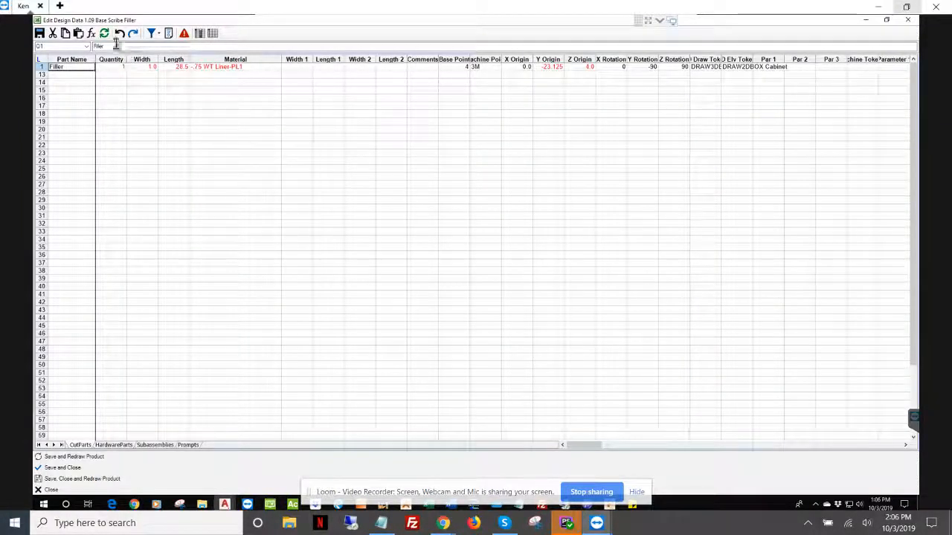
{"action": "left_click", "coordinate": [221, 67]}
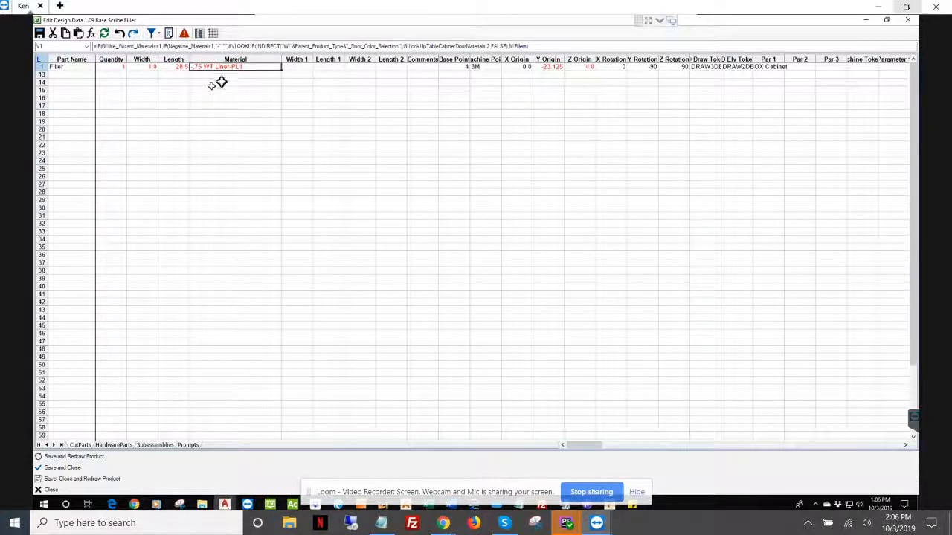
{"action": "left_click", "coordinate": [545, 47]}
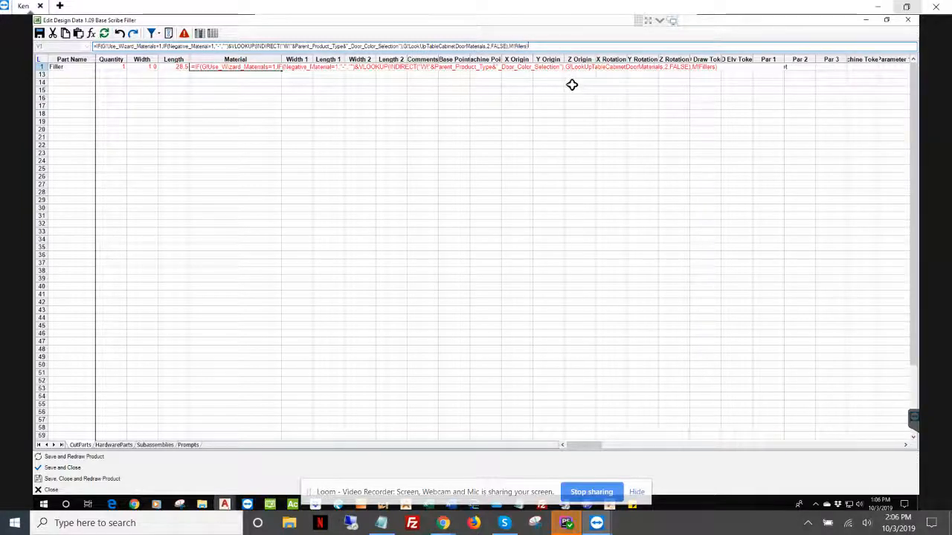
{"action": "key", "text": "ctrl+a"}
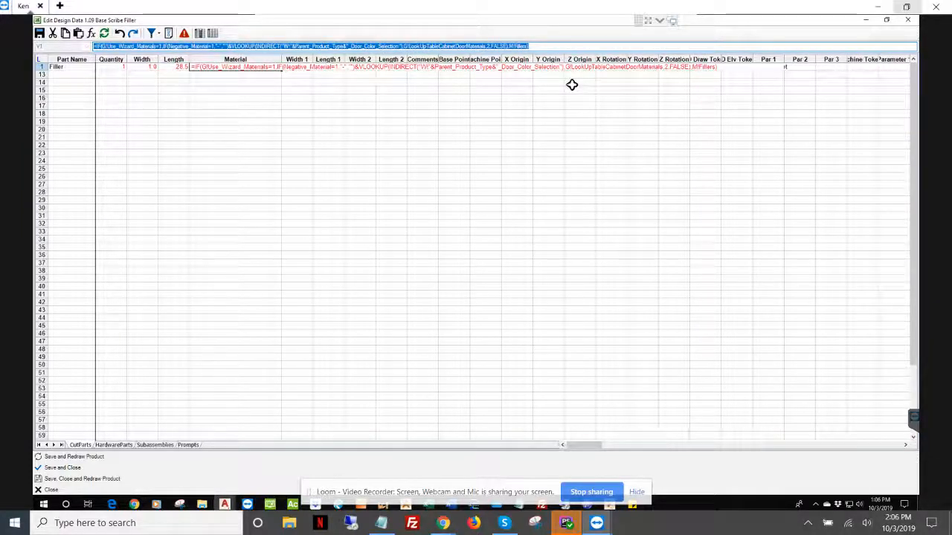
{"action": "key", "text": "Escape"}
{"action": "left_click", "coordinate": [358, 183]}
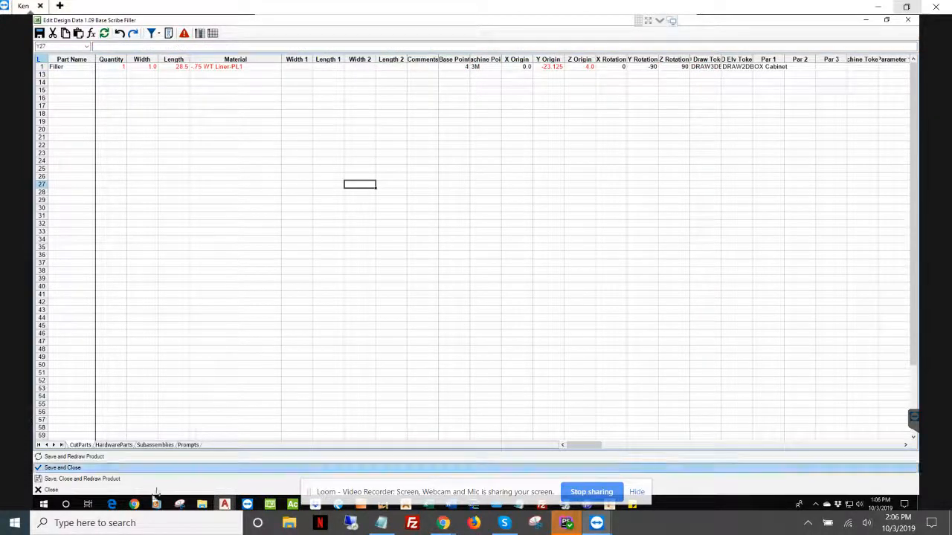
{"action": "left_click", "coordinate": [122, 491]}
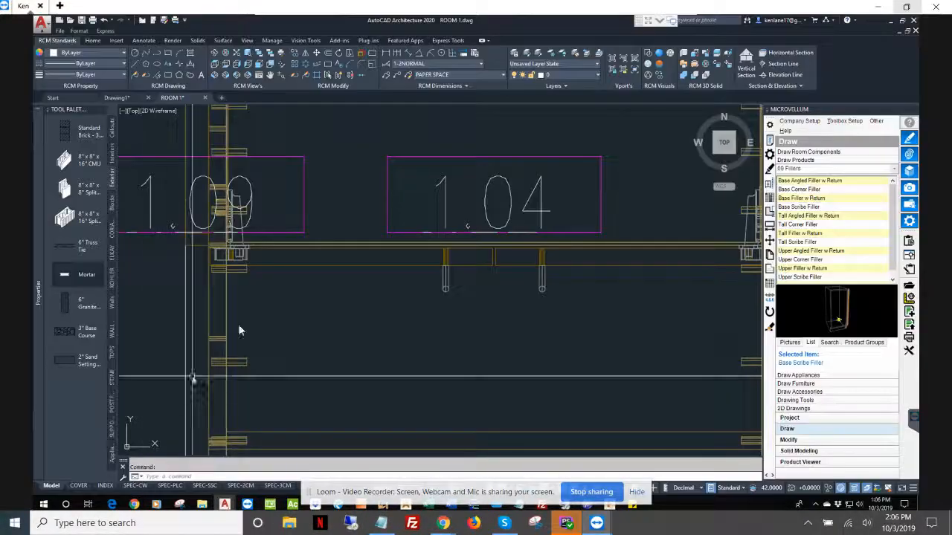
Paste the copied material formula into the row 13 Material cell in the design data of upper scribe filler 1.08
{"action": "scroll", "coordinate": [364, 296], "scroll_direction": "down", "scroll_amount": 3}
{"action": "scroll", "coordinate": [364, 296], "scroll_direction": "up", "scroll_amount": 2}
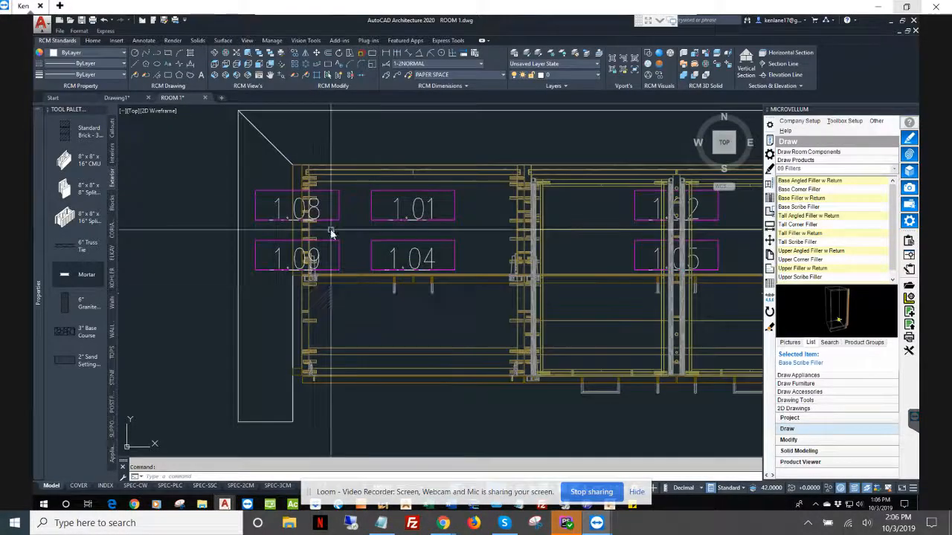
{"action": "left_click", "coordinate": [769, 198]}
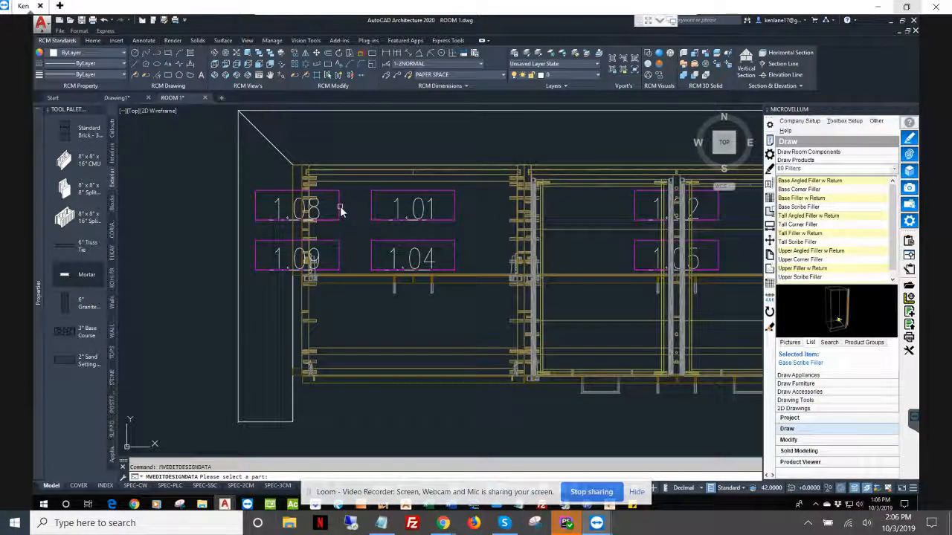
{"action": "left_click", "coordinate": [363, 237]}
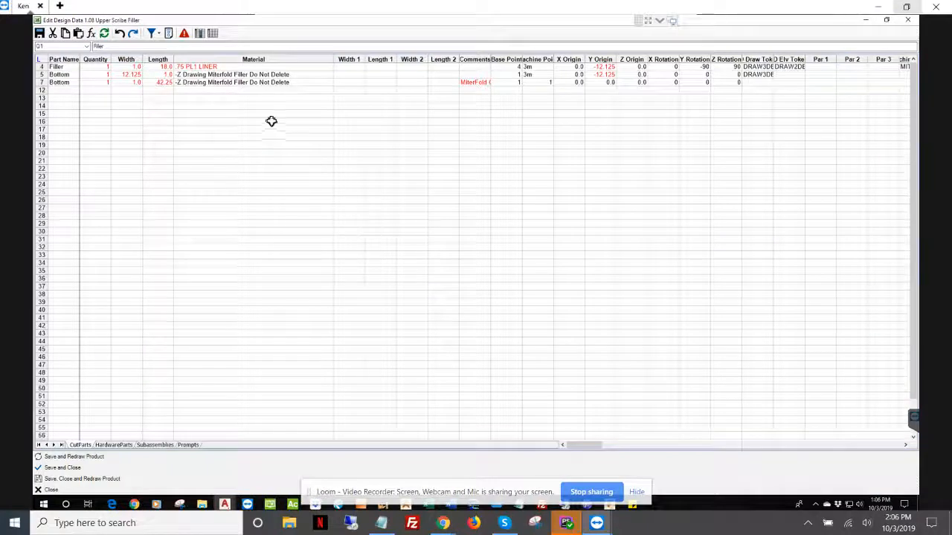
{"action": "left_click", "coordinate": [219, 67]}
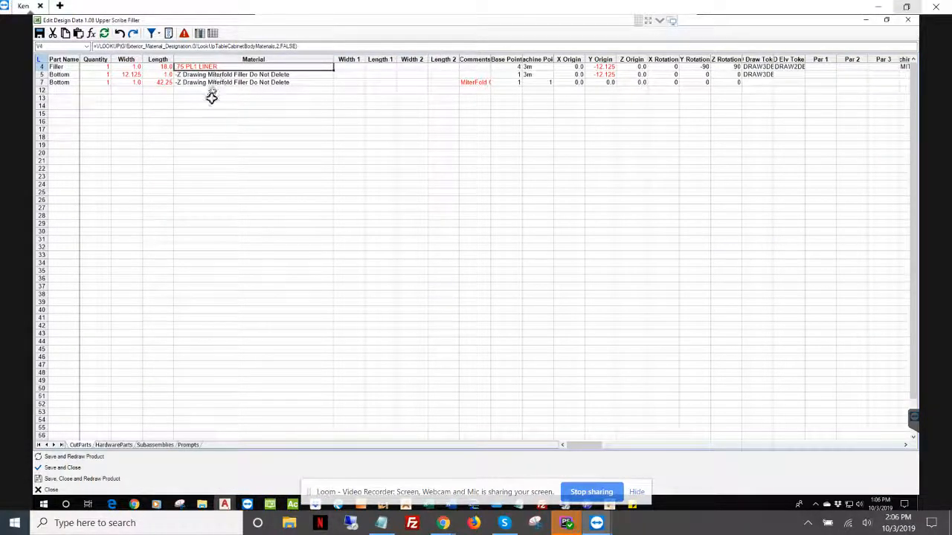
{"action": "left_click", "coordinate": [211, 98]}
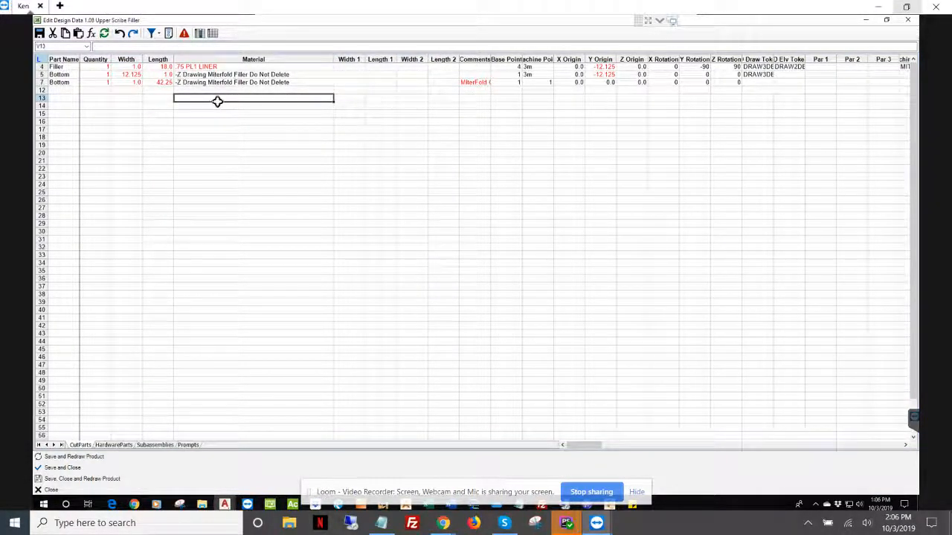
{"action": "key", "text": "ctrl+v"}
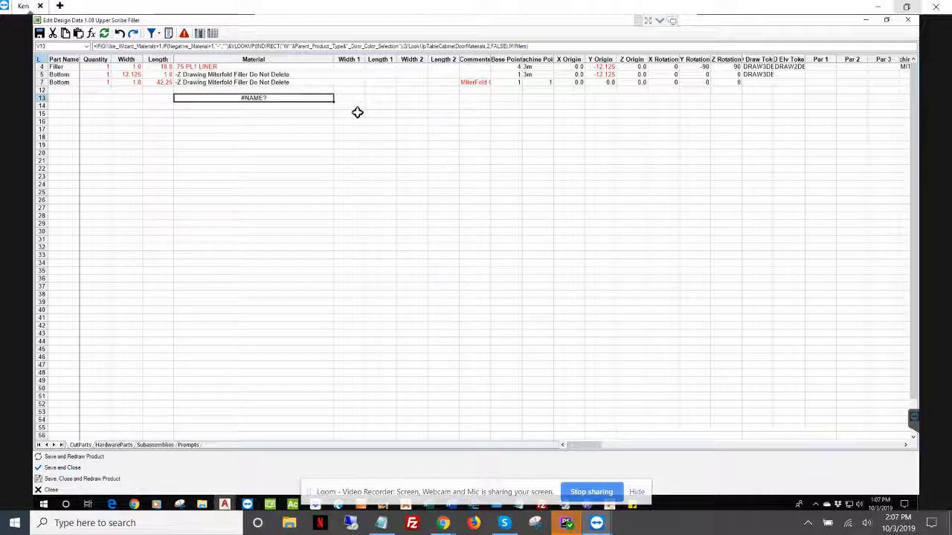
Copy the formula's INDIRECT part into row 14's Material cell as =INDIRECT("W!"&Parent_Product_Type&"_Door_Color_Selection")
{"action": "left_click", "coordinate": [269, 46]}
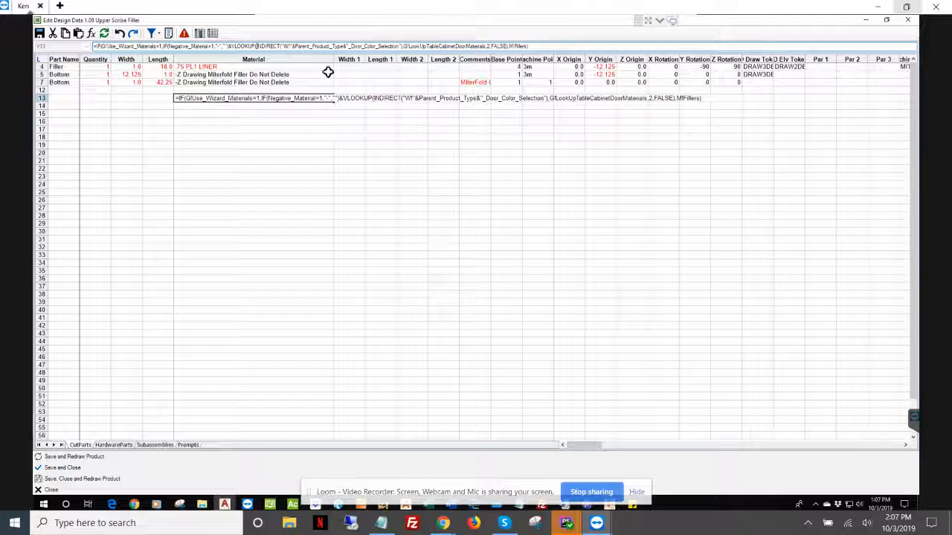
{"action": "key", "text": "shift+Right"}
{"action": "key", "text": "shift+Right"}
{"action": "key", "text": "shift+Right"}
{"action": "key", "text": "shift+Right"}
{"action": "key", "text": "shift+Right"}
{"action": "key", "text": "shift+Right"}
{"action": "key", "text": "shift+Right"}
{"action": "key", "text": "shift+Right"}
{"action": "key", "text": "shift+Right"}
{"action": "key", "text": "shift+Right"}
{"action": "key", "text": "shift+Right"}
{"action": "key", "text": "shift+Right"}
{"action": "key", "text": "shift+Right"}
{"action": "key", "text": "shift+Right"}
{"action": "key", "text": "shift+Right"}
{"action": "key", "text": "shift+Right"}
{"action": "key", "text": "shift+Right"}
{"action": "key", "text": "shift+Right"}
{"action": "key", "text": "shift+Right"}
{"action": "key", "text": "shift+Right"}
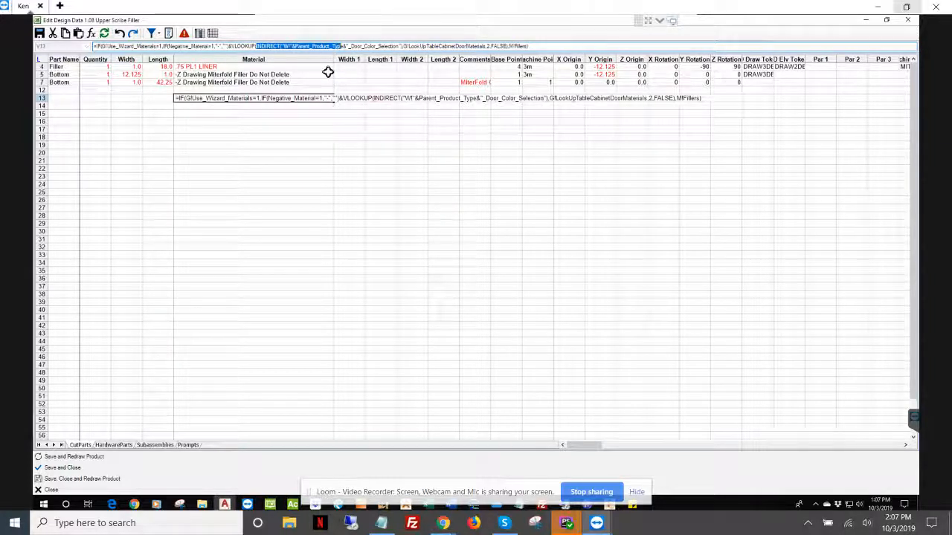
{"action": "key", "text": "shift+Right"}
{"action": "key", "text": "shift+Right"}
{"action": "key", "text": "shift+Right"}
{"action": "key", "text": "shift+Right"}
{"action": "key", "text": "shift+Right"}
{"action": "key", "text": "shift+Right"}
{"action": "key", "text": "shift+Right"}
{"action": "key", "text": "shift+Right"}
{"action": "key", "text": "shift+Right"}
{"action": "key", "text": "shift+Right"}
{"action": "key", "text": "shift+Right"}
{"action": "key", "text": "shift+Right"}
{"action": "key", "text": "shift+Right"}
{"action": "key", "text": "shift+Right"}
{"action": "key", "text": "shift+Right"}
{"action": "key", "text": "shift+Right"}
{"action": "key", "text": "shift+Right"}
{"action": "key", "text": "shift+Right"}
{"action": "key", "text": "shift+Right"}
{"action": "key", "text": "shift+Right"}
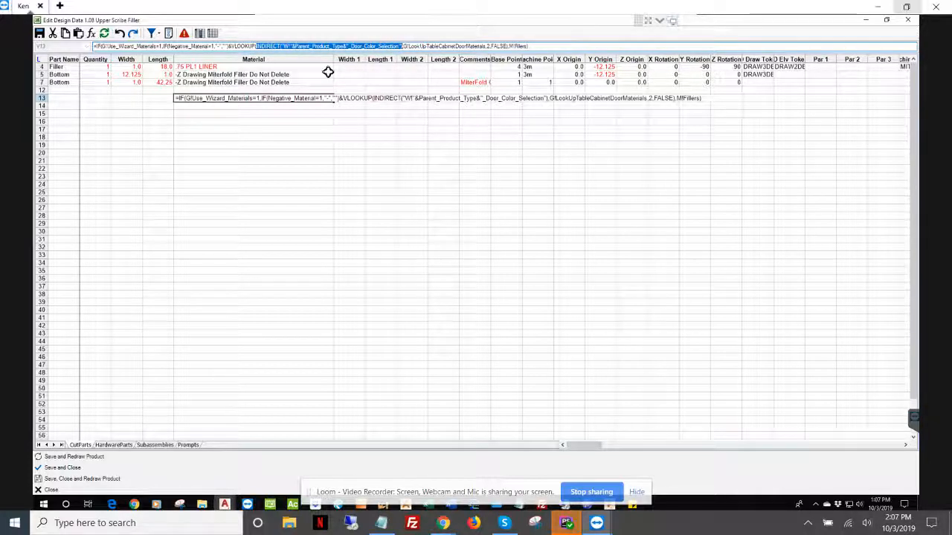
{"action": "key", "text": "Escape"}
{"action": "key", "text": "Down"}
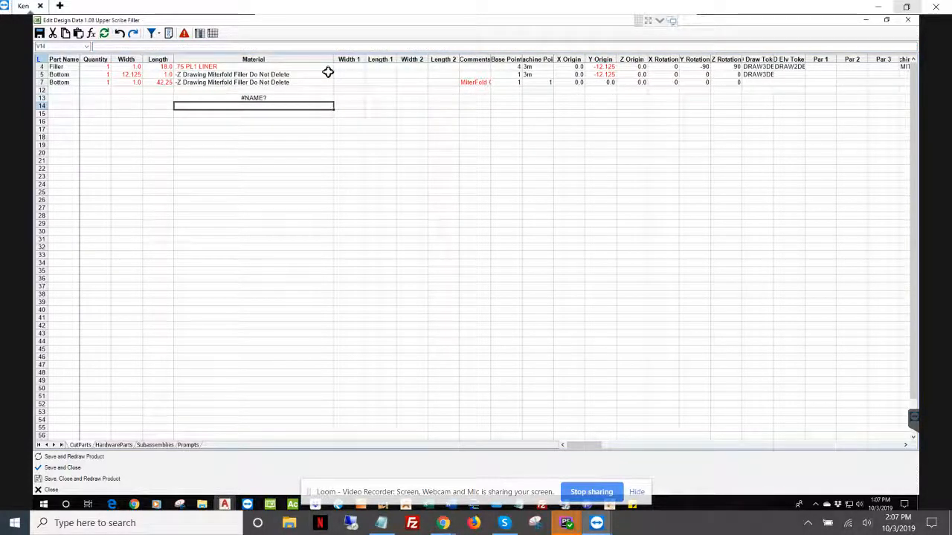
{"action": "type", "text": "="}
{"action": "type", "text": "INDIRECT(\"W!\"&Parent_Product_Type&\"_Door_Color_Selection\")"}
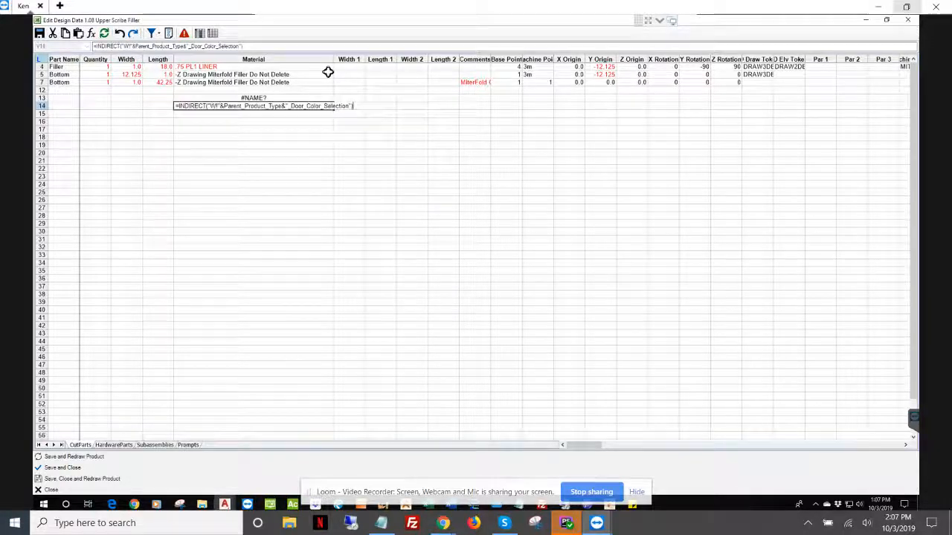
{"action": "key", "text": "Return"}
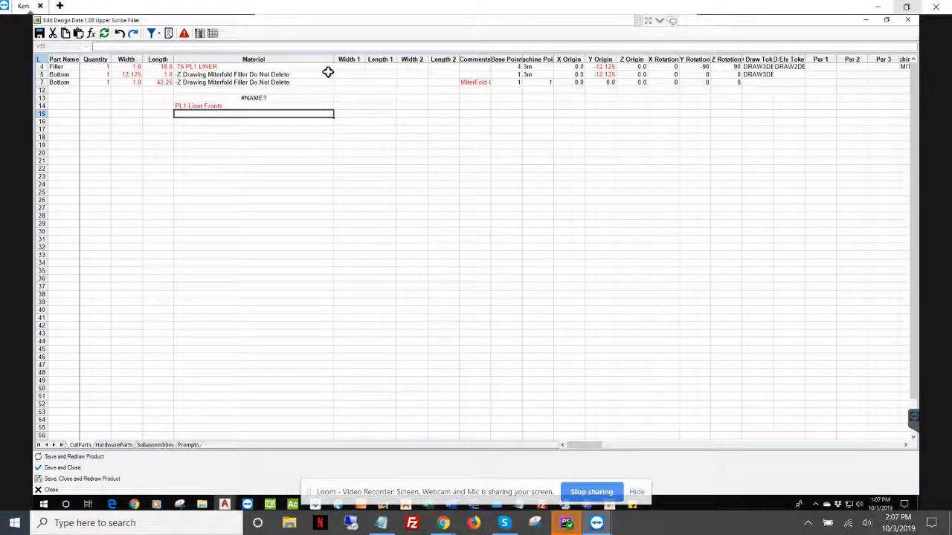
Check the upper scribe filler's defined names for Negative_Material, and save and close the design data
{"action": "key", "text": "Up"}
{"action": "key", "text": "Up"}
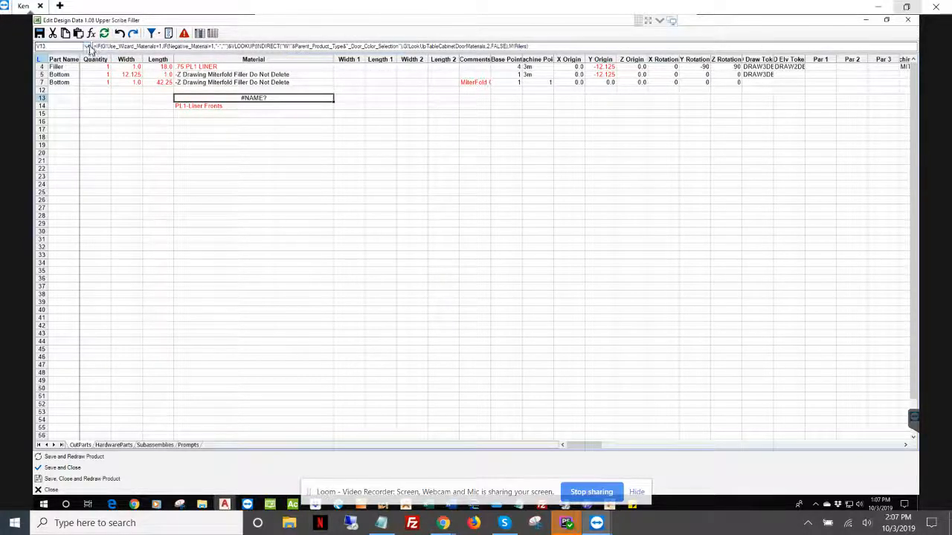
{"action": "left_click", "coordinate": [87, 46]}
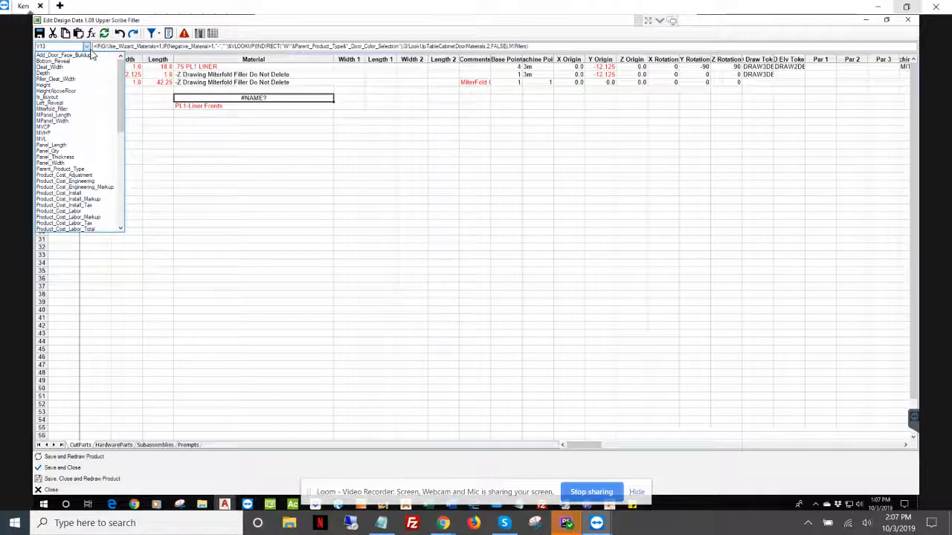
{"action": "type", "text": "nega"}
{"action": "left_click", "coordinate": [293, 107]}
{"action": "left_click", "coordinate": [293, 107]}
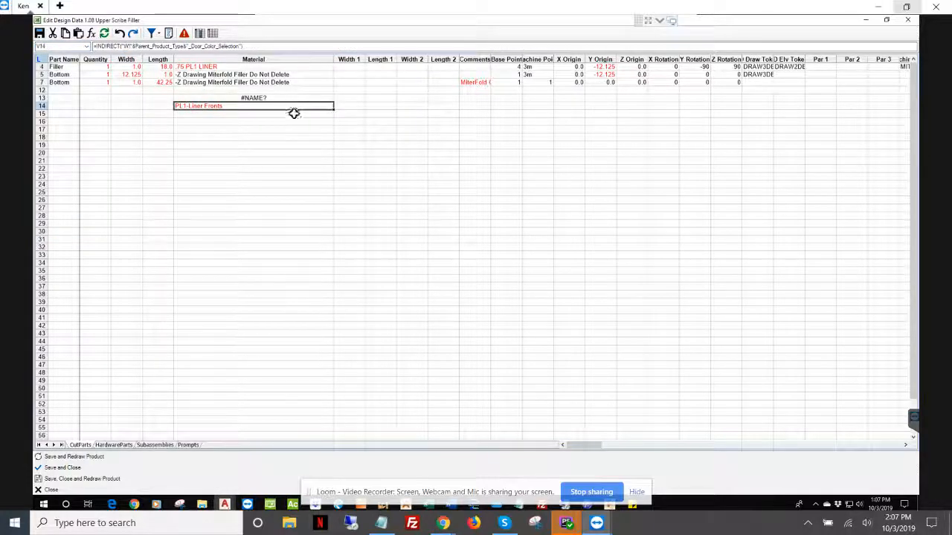
{"action": "left_click", "coordinate": [109, 467]}
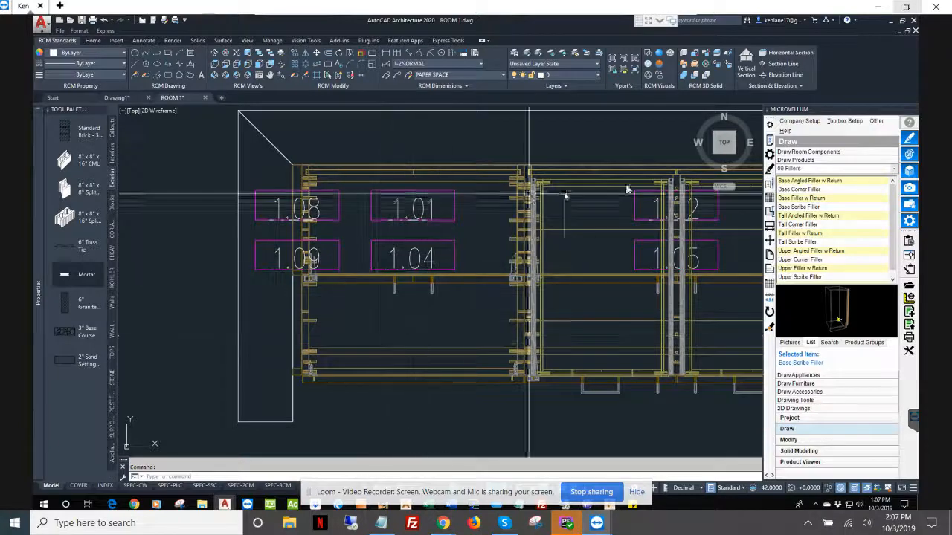
Open the prompts in the design data of base scribe filler 1.09 and go to the defined name Negative_Material
{"action": "left_click", "coordinate": [770, 198]}
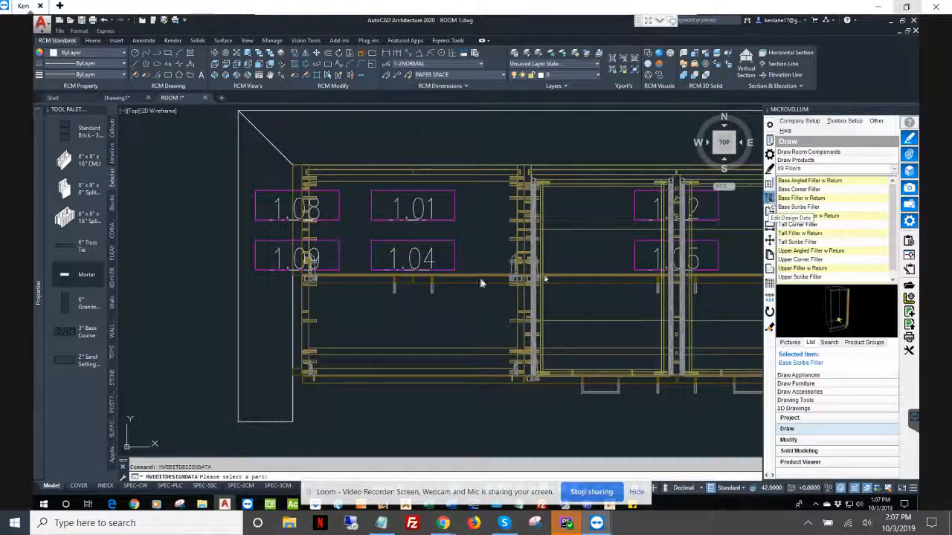
{"action": "left_click", "coordinate": [334, 240]}
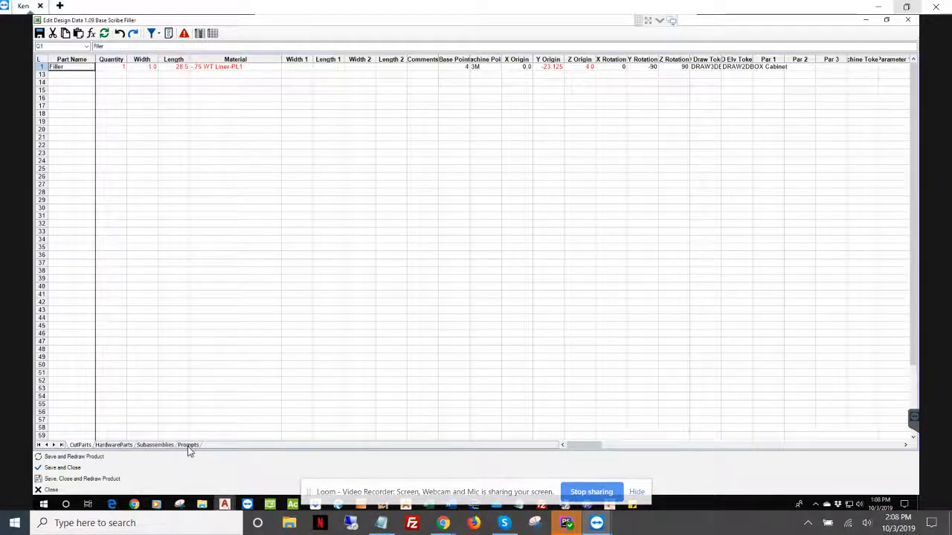
{"action": "left_click", "coordinate": [188, 445]}
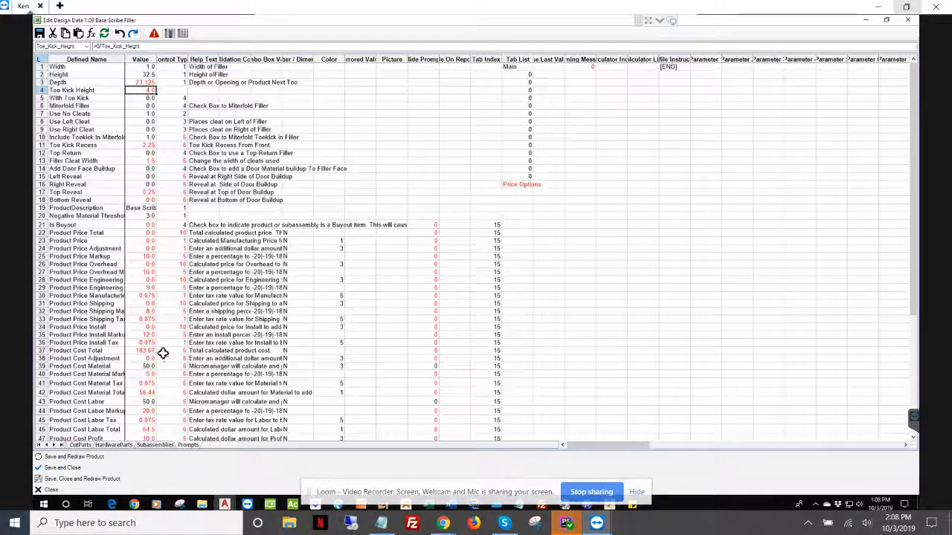
{"action": "left_click", "coordinate": [87, 47]}
{"action": "type", "text": "n"}
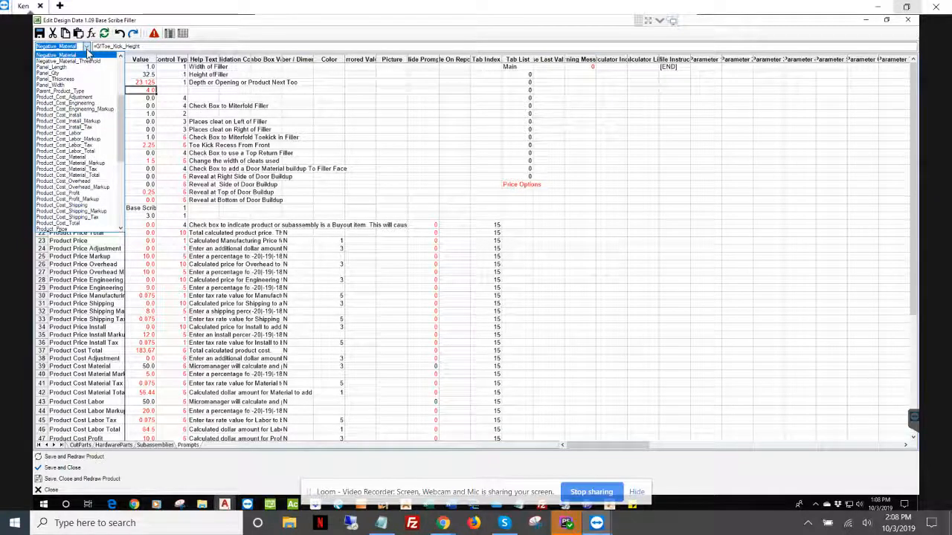
{"action": "key", "text": "Return"}
{"action": "scroll", "coordinate": [149, 320], "scroll_direction": "down", "scroll_amount": 4}
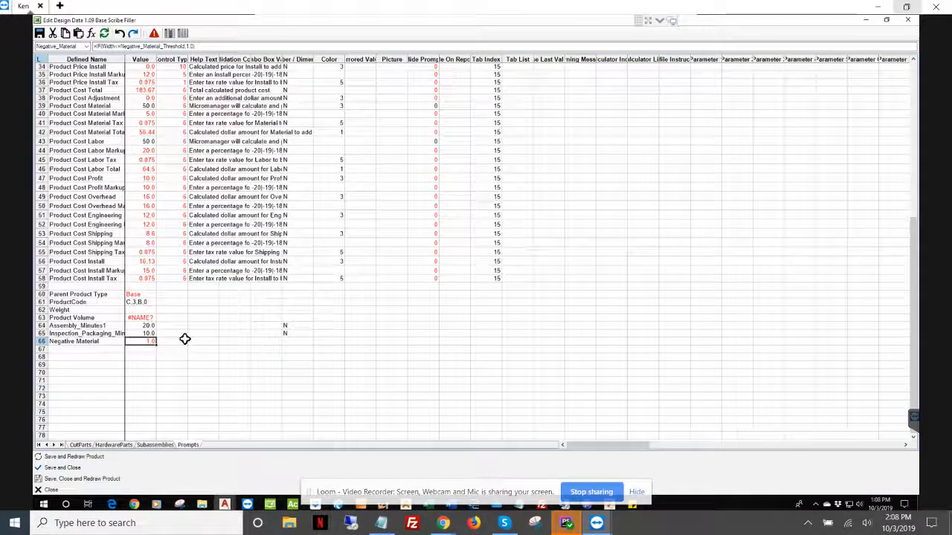
Copy the Negative Material prompt's name and value cells from row 66 of the base scribe filler's prompts
{"action": "left_click_drag", "start_coordinate": [99, 341], "coordinate": [132, 342]}
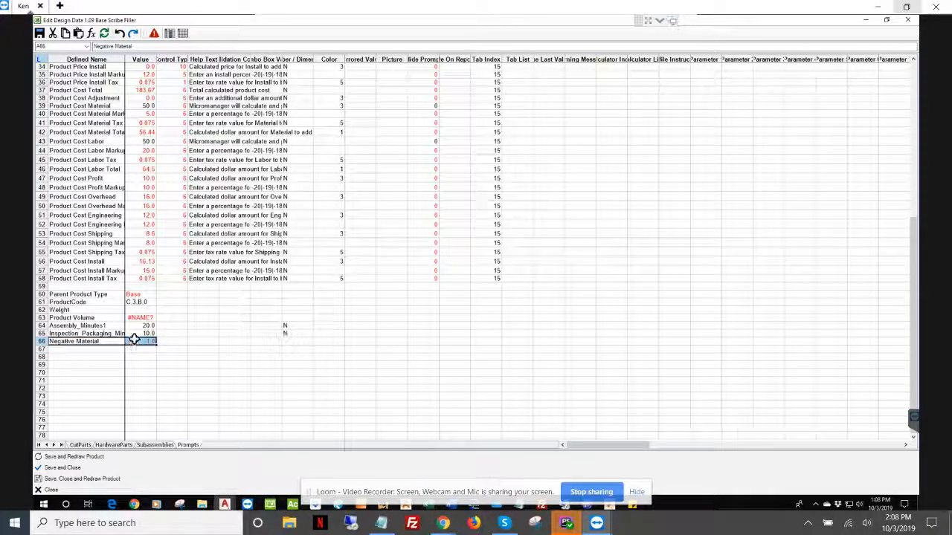
{"action": "right_click", "coordinate": [135, 345]}
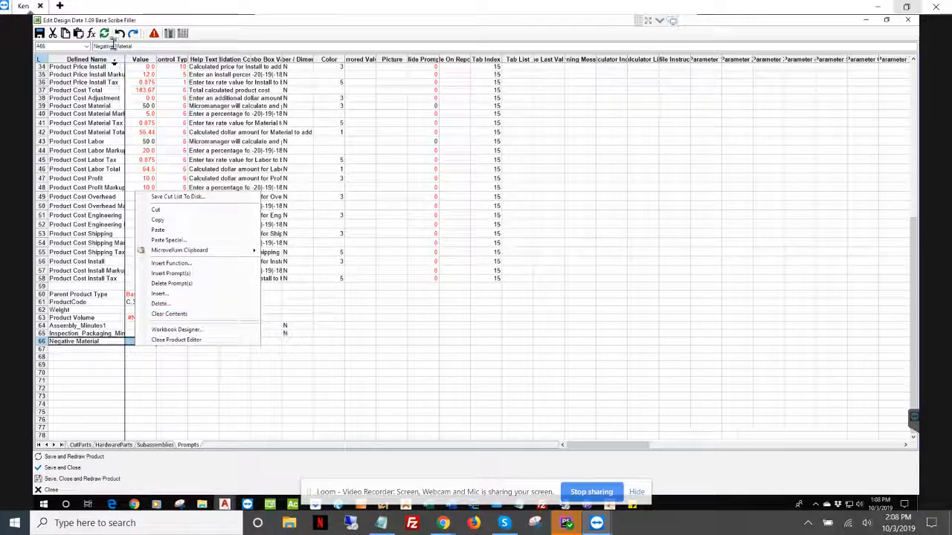
{"action": "left_click", "coordinate": [170, 220]}
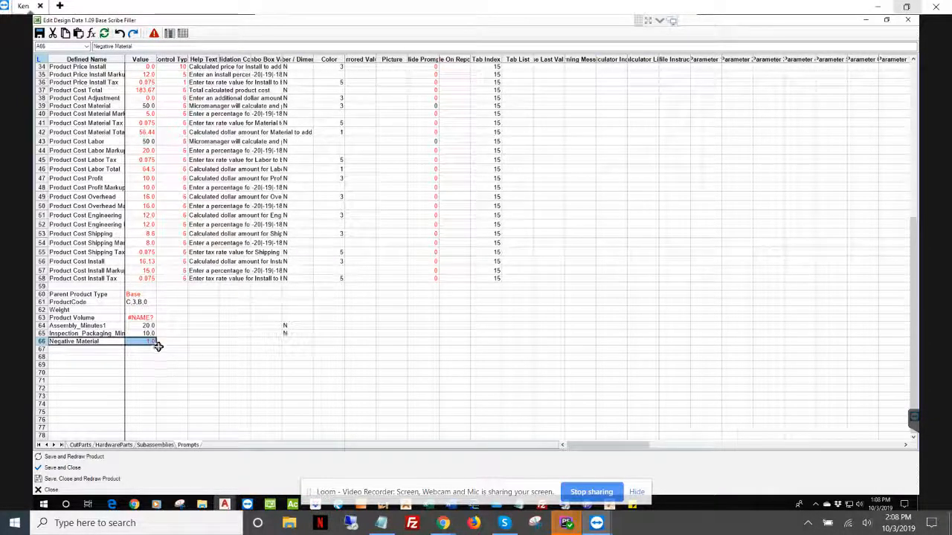
{"action": "scroll", "coordinate": [157, 344], "scroll_direction": "up", "scroll_amount": 3}
{"action": "scroll", "coordinate": [157, 347], "scroll_direction": "up", "scroll_amount": 8}
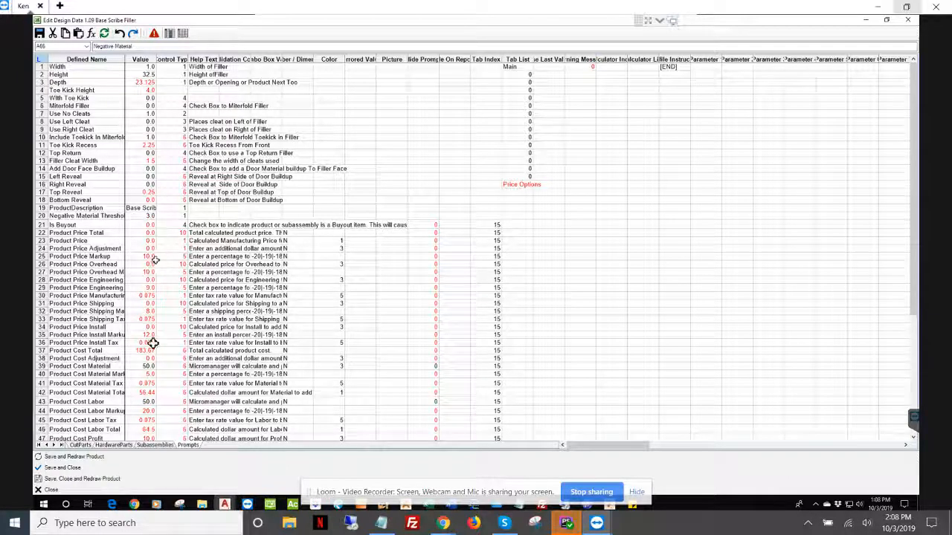
Save and close the base scribe filler's design data
{"action": "scroll", "coordinate": [151, 343], "scroll_direction": "down", "scroll_amount": 7}
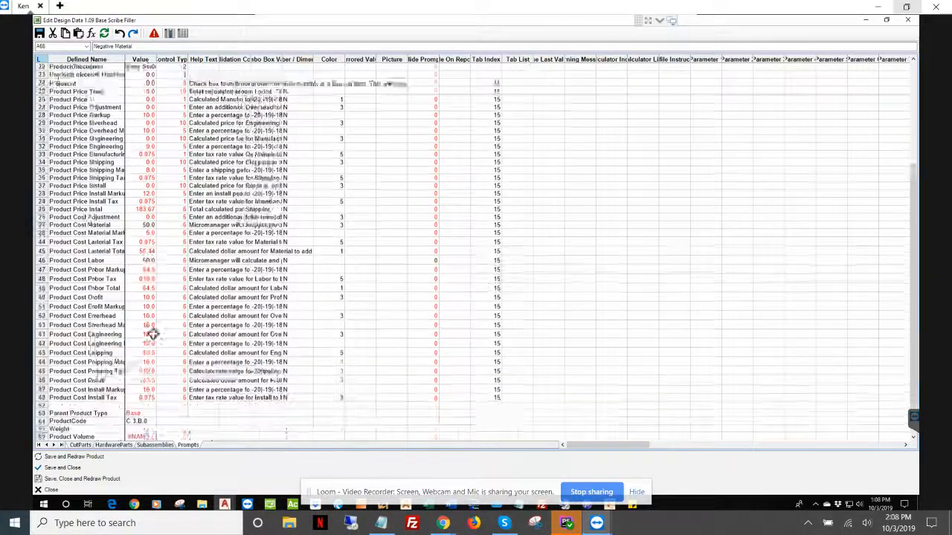
{"action": "scroll", "coordinate": [151, 334], "scroll_direction": "down", "scroll_amount": 3}
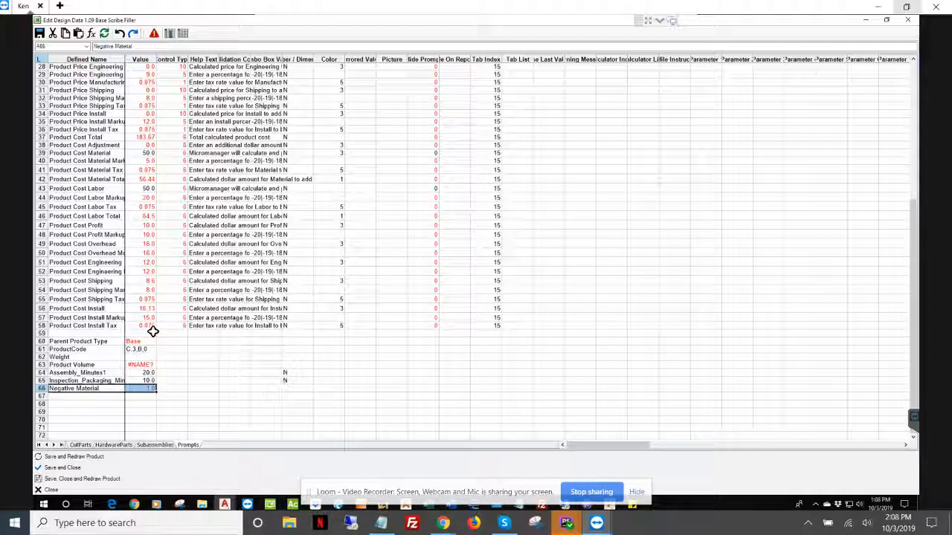
{"action": "left_click", "coordinate": [111, 468]}
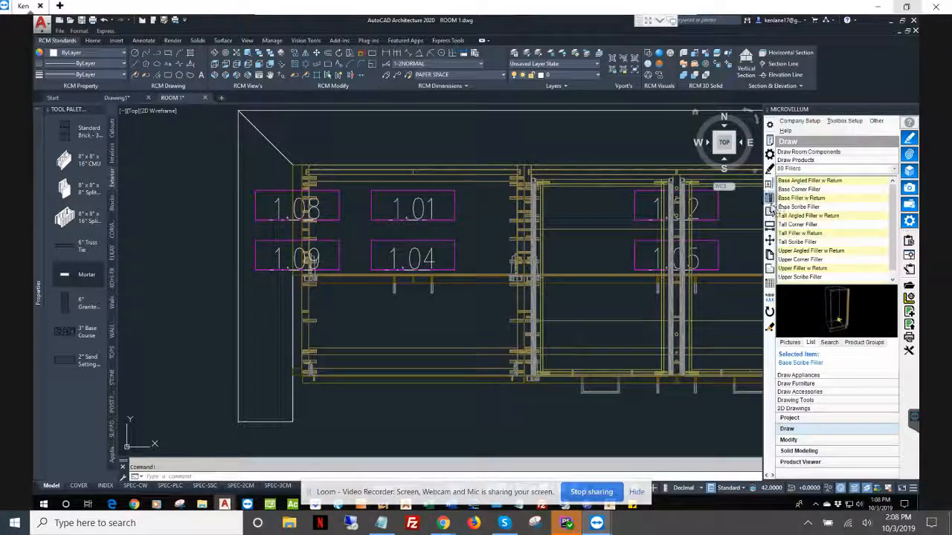
Open the prompts of upper scribe filler 1.08's design data and paste the copied Negative Material prompt into row 61
{"action": "left_click", "coordinate": [770, 210]}
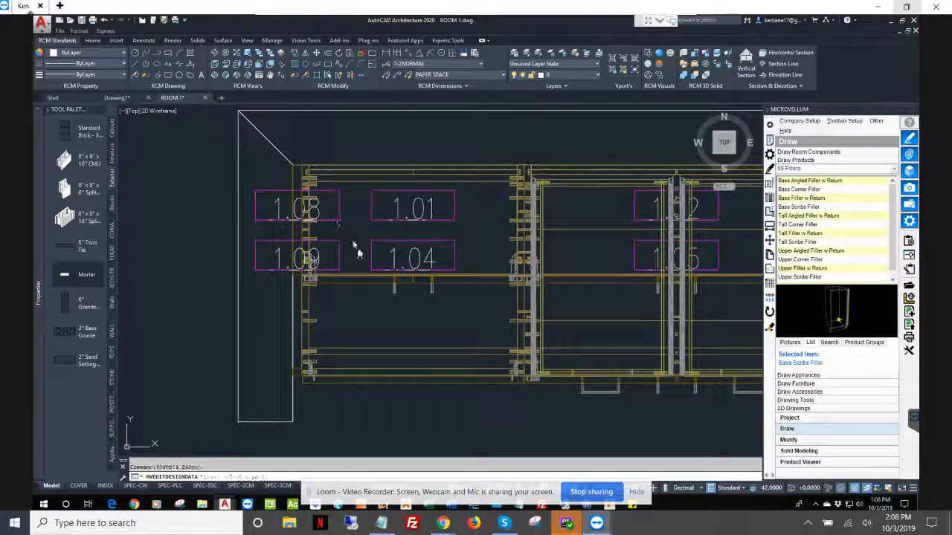
{"action": "left_click", "coordinate": [299, 298]}
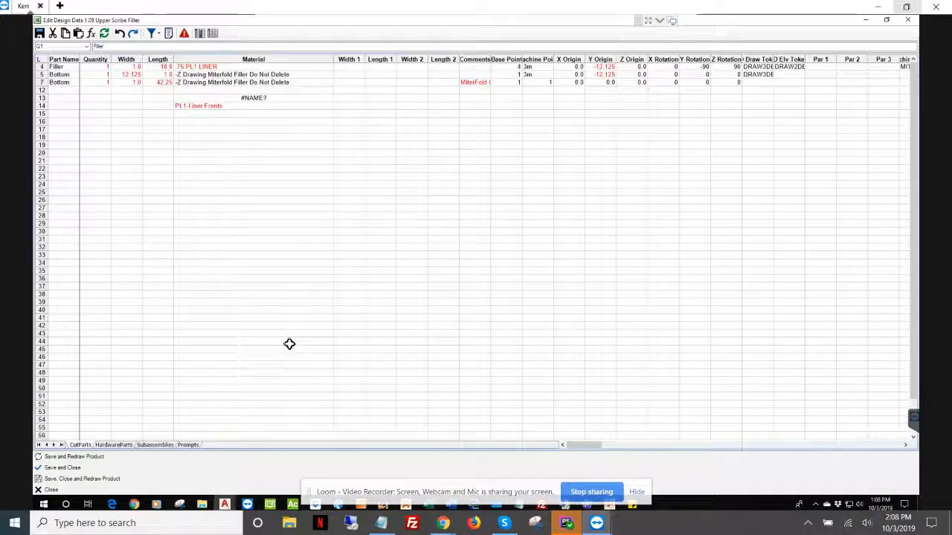
{"action": "left_click", "coordinate": [187, 444]}
{"action": "left_click", "coordinate": [105, 322]}
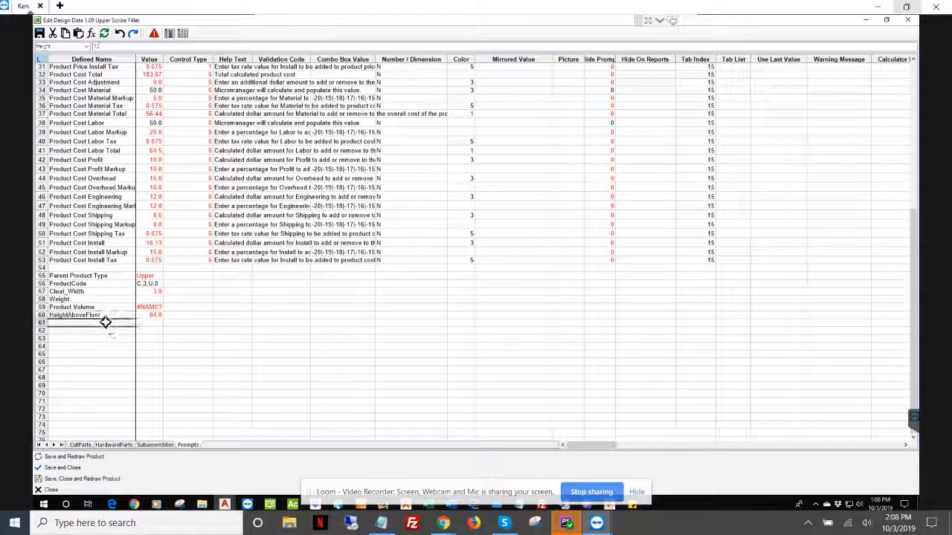
{"action": "key", "text": "ctrl+v"}
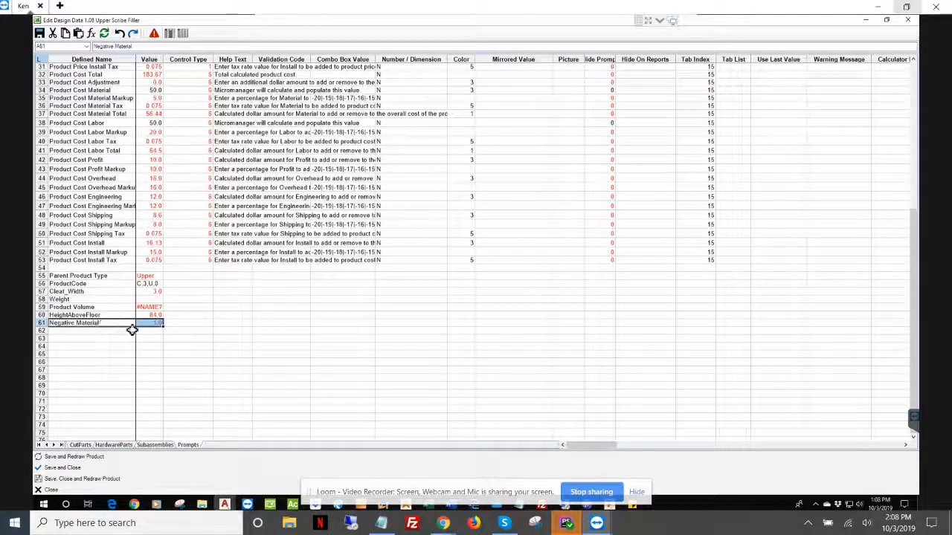
Define the name Negative_Material for the value cell in row 61, and save and close the upper scribe filler's design data
{"action": "left_click", "coordinate": [146, 323]}
{"action": "right_click", "coordinate": [147, 323]}
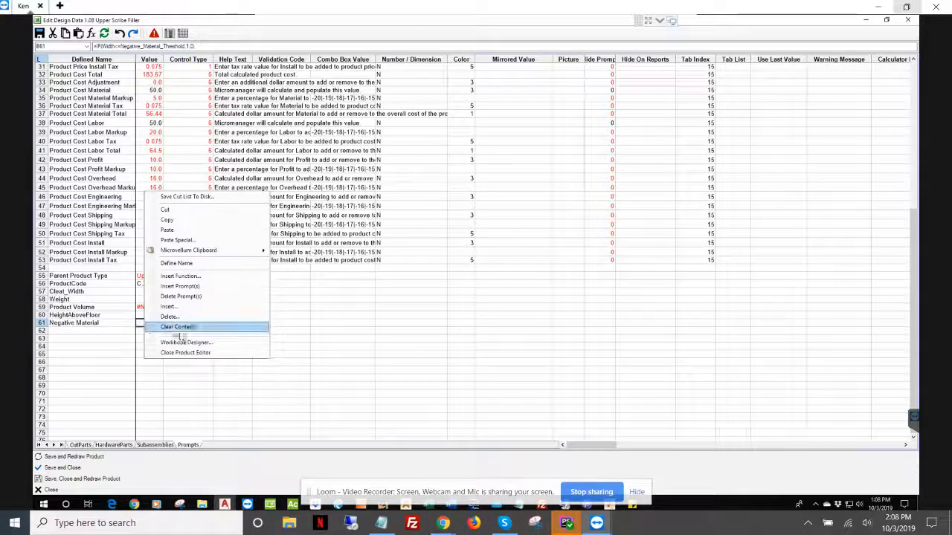
{"action": "left_click", "coordinate": [206, 265]}
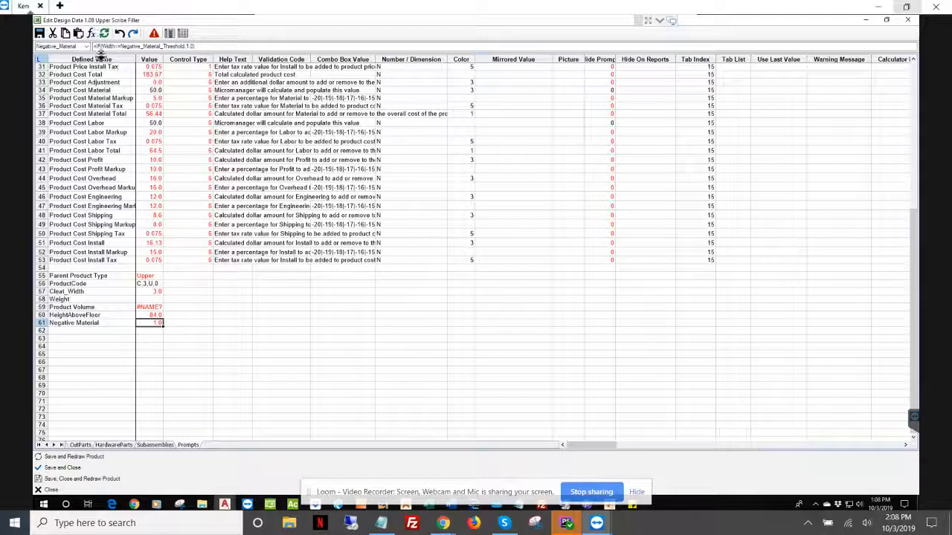
{"action": "left_click", "coordinate": [132, 469]}
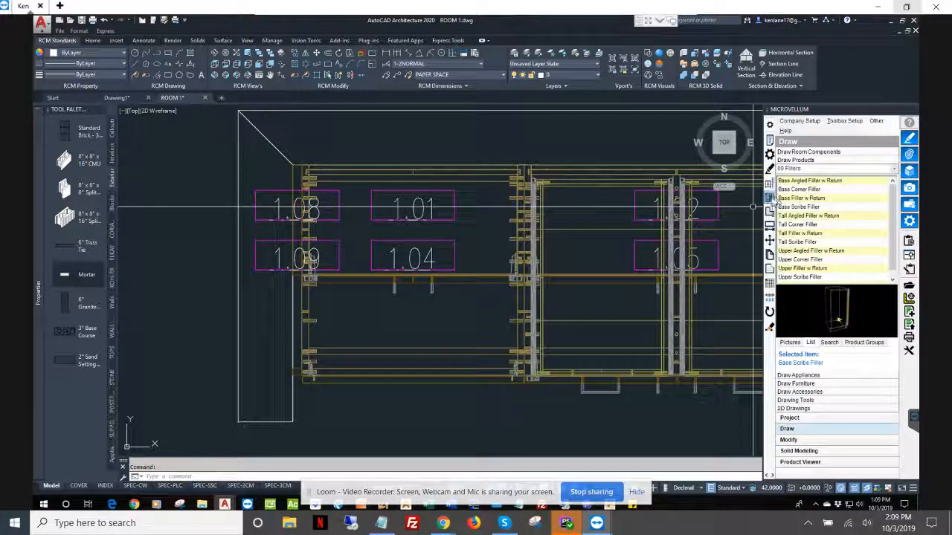
Open the prompts in the design data of base scribe filler 1.09
{"action": "left_click", "coordinate": [770, 198]}
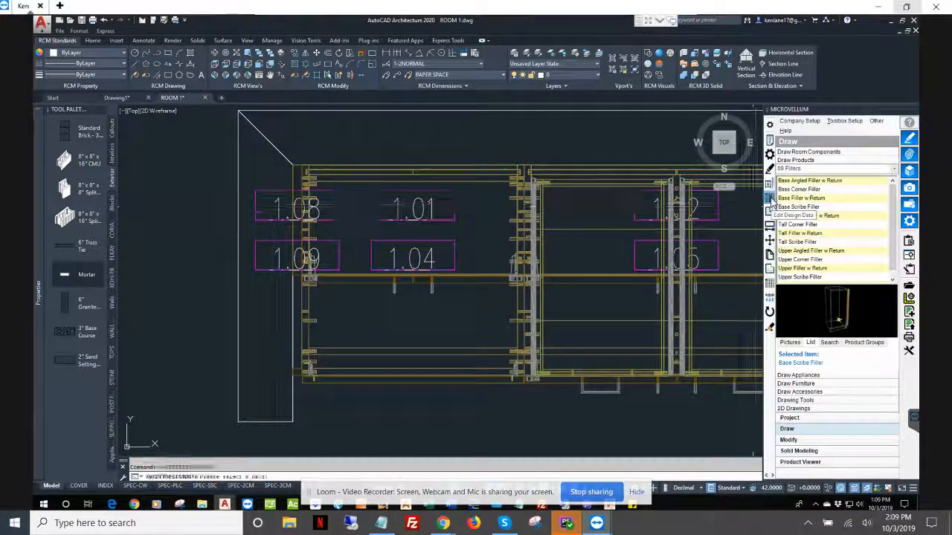
{"action": "left_click", "coordinate": [340, 243]}
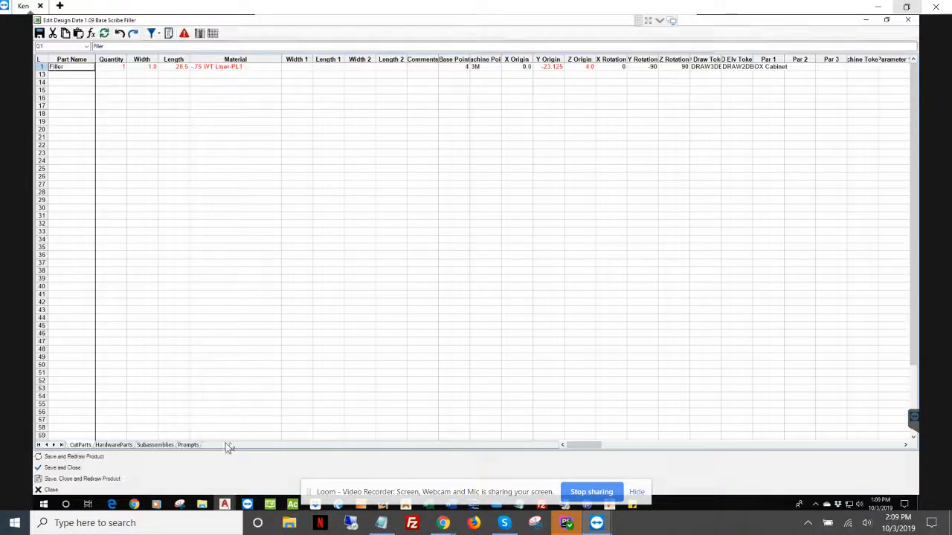
{"action": "left_click", "coordinate": [187, 445]}
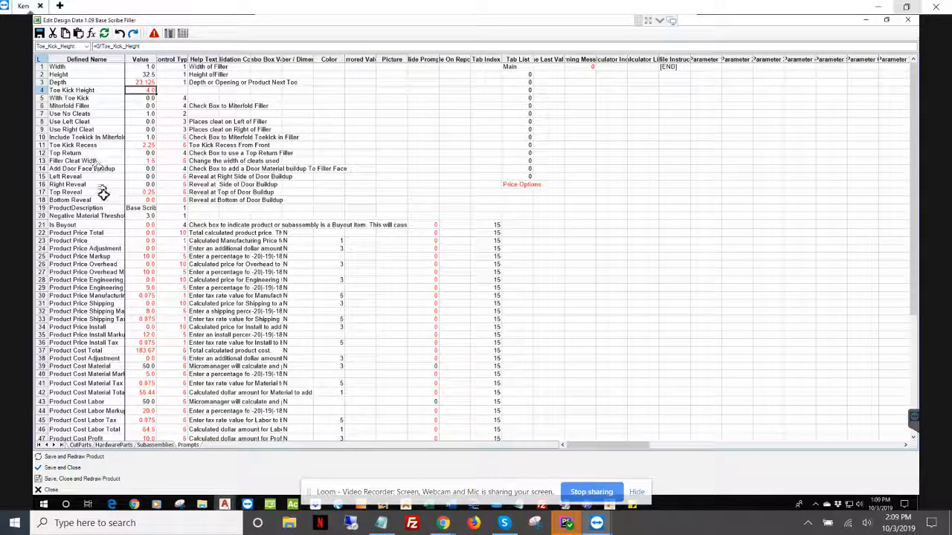
Copy the Negative Material Threshold prompt's name, value and control type cells from row 20, and close the base scribe filler's design data
{"action": "left_click_drag", "start_coordinate": [112, 216], "coordinate": [183, 216]}
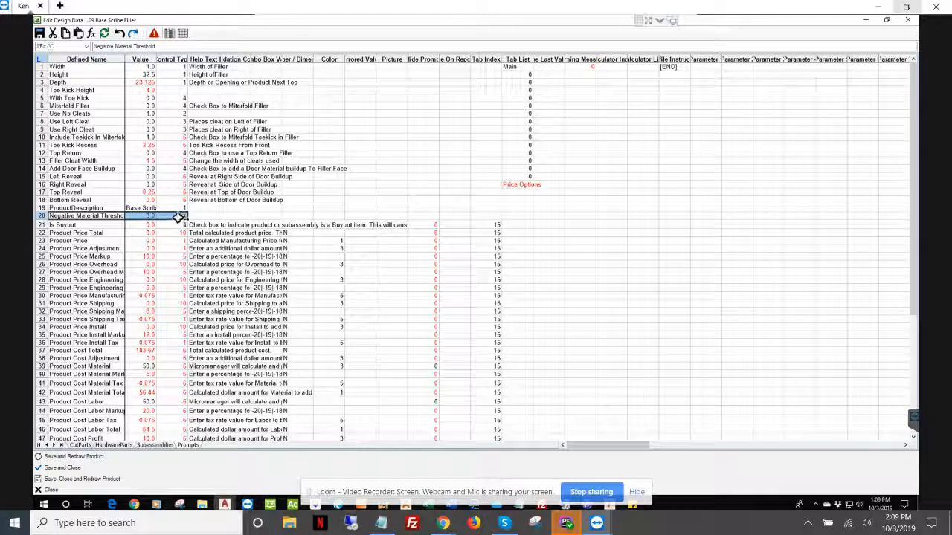
{"action": "right_click", "coordinate": [178, 208]}
{"action": "left_click", "coordinate": [107, 210]}
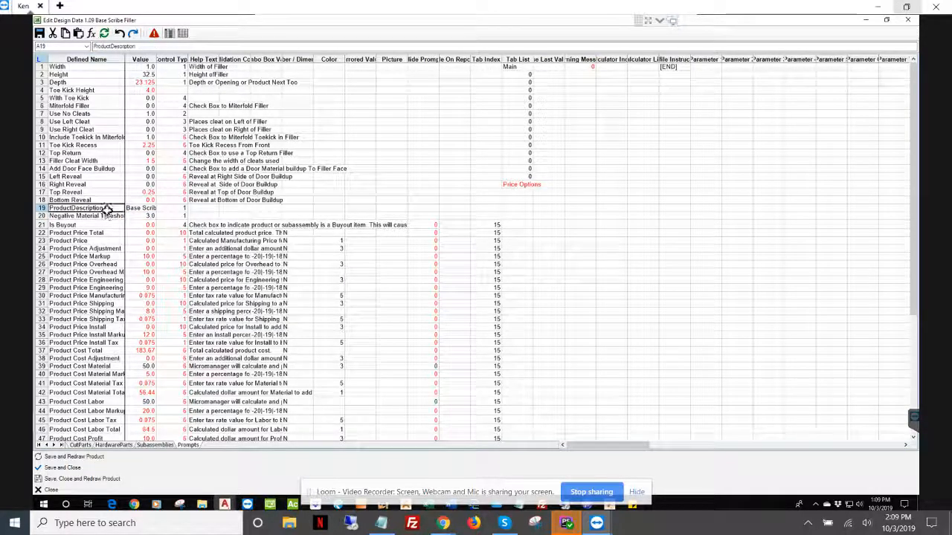
{"action": "key", "text": "Down"}
{"action": "key", "text": "shift+Right"}
{"action": "key", "text": "shift+Right"}
{"action": "key", "text": "ctrl+c"}
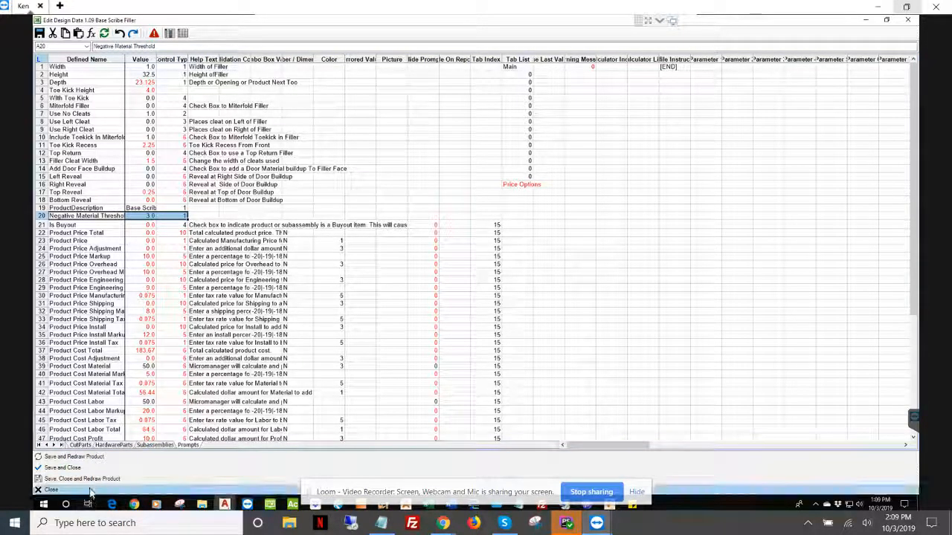
{"action": "left_click", "coordinate": [51, 490]}
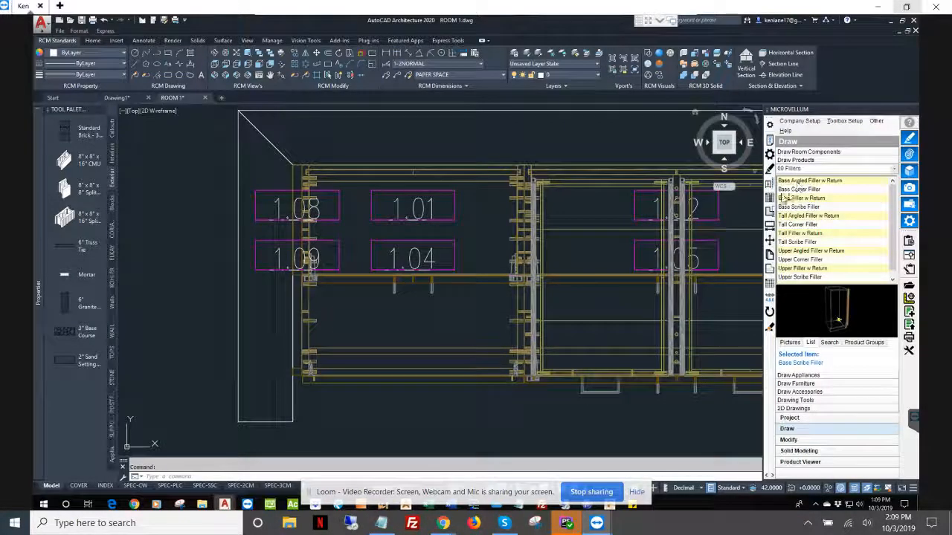
Open the prompts of upper scribe filler 1.08's design data and insert a blank prompt row at row 15, above ProductDescription
{"action": "left_click", "coordinate": [770, 198]}
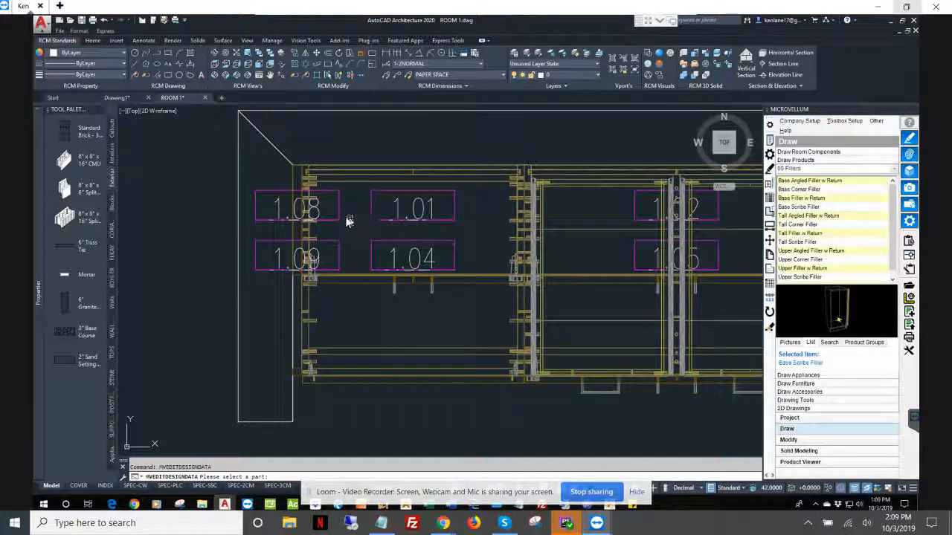
{"action": "left_click", "coordinate": [337, 214]}
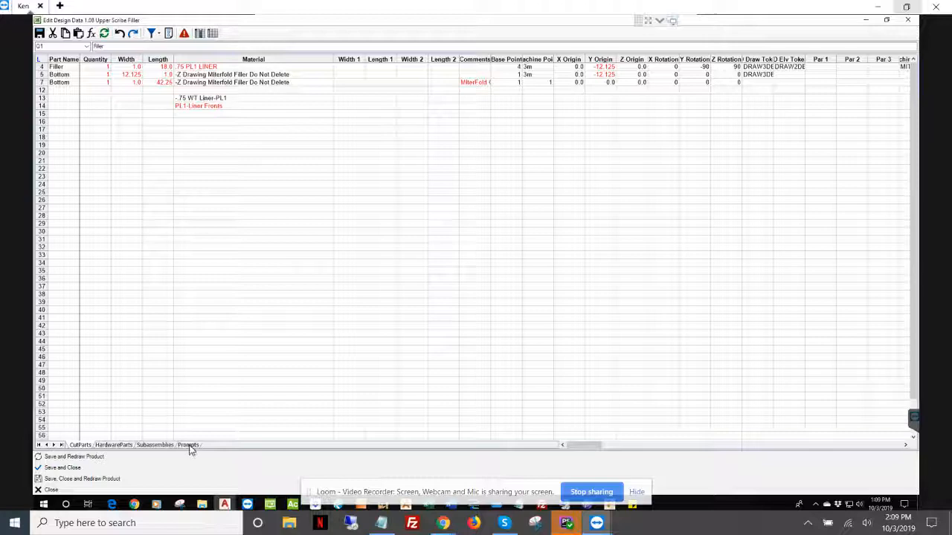
{"action": "left_click", "coordinate": [189, 444]}
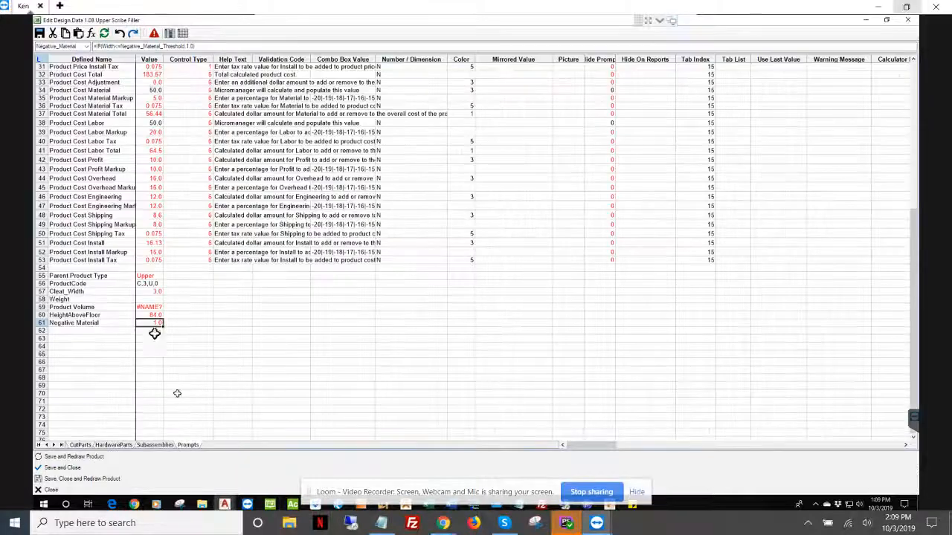
{"action": "scroll", "coordinate": [117, 272], "scroll_direction": "up", "scroll_amount": 10}
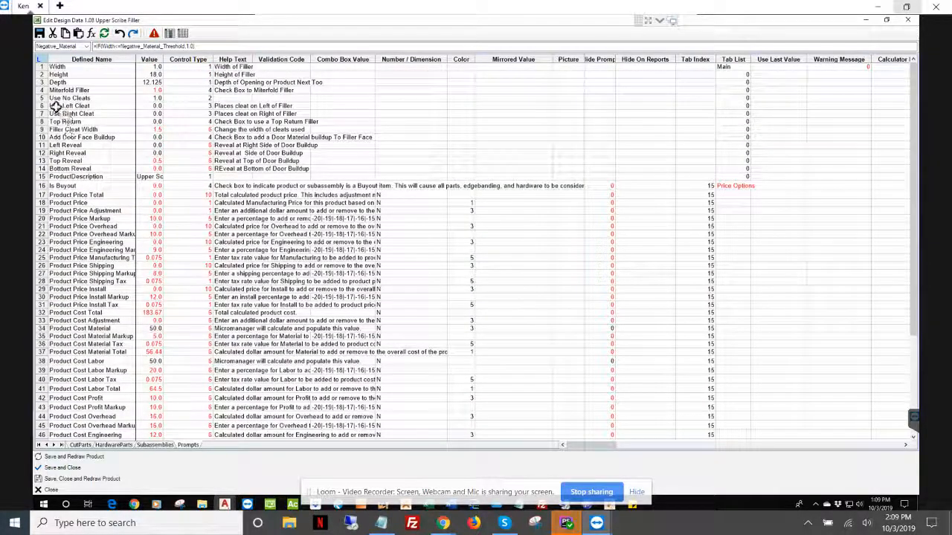
{"action": "left_click", "coordinate": [43, 176]}
{"action": "right_click", "coordinate": [43, 176]}
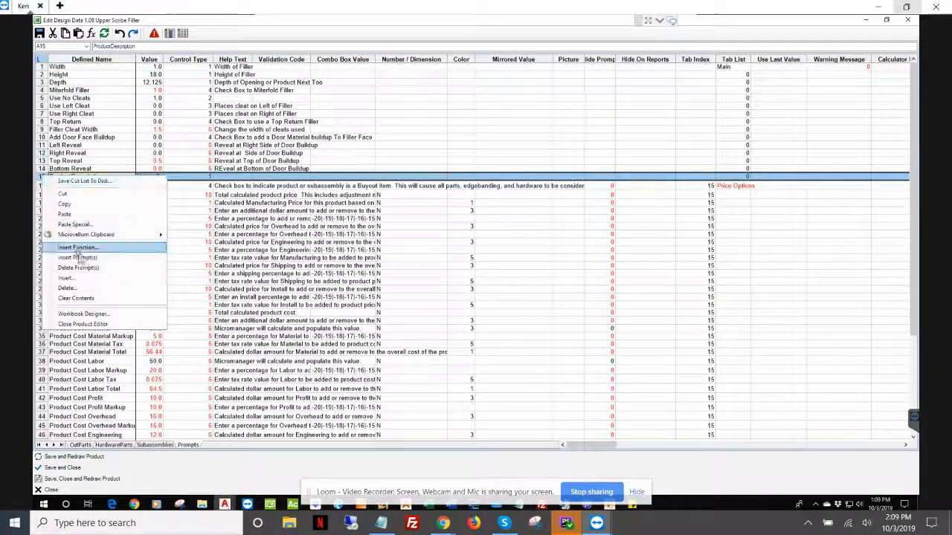
{"action": "left_click", "coordinate": [78, 257]}
Paste the Negative Material Threshold prompt into row 15, define the name for its value cell and set the value to 3
{"action": "left_click", "coordinate": [101, 178]}
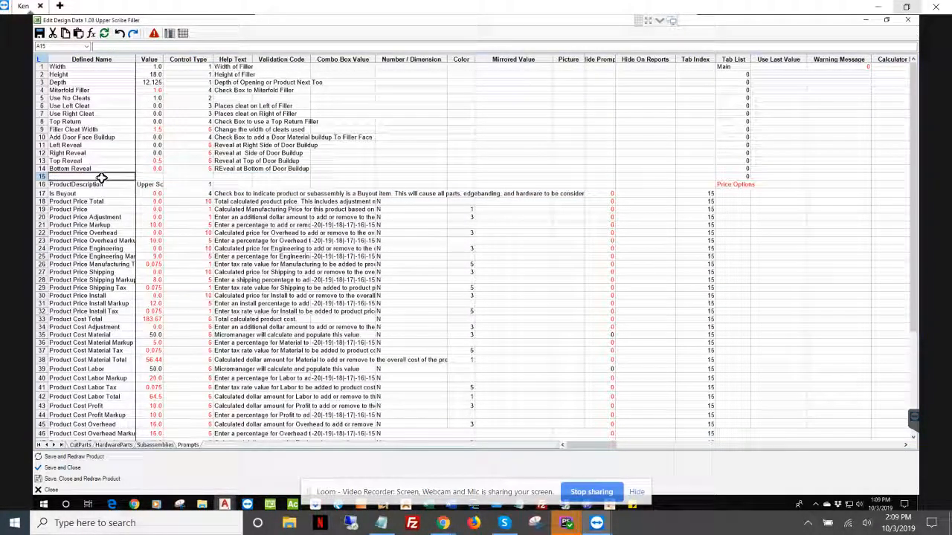
{"action": "key", "text": "ctrl+v"}
{"action": "left_click", "coordinate": [145, 178]}
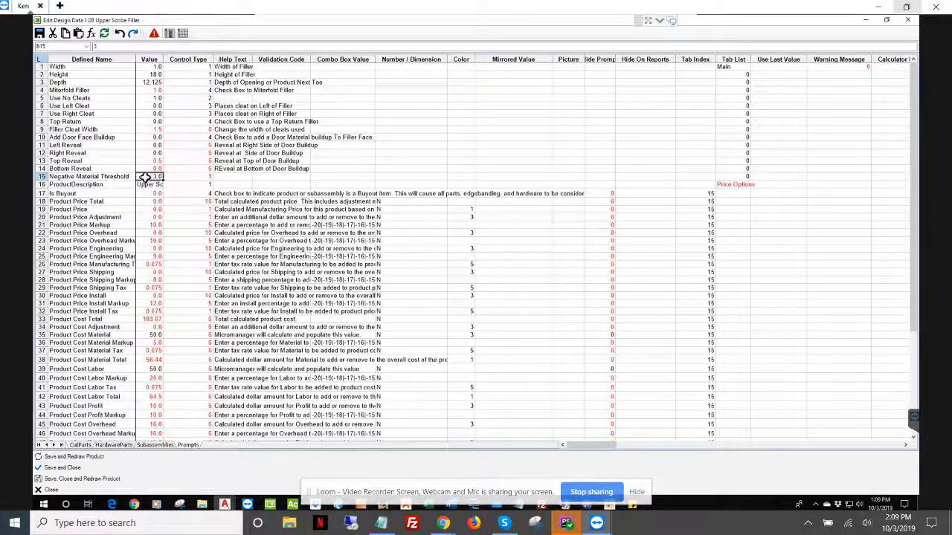
{"action": "right_click", "coordinate": [145, 178]}
{"action": "left_click", "coordinate": [193, 247]}
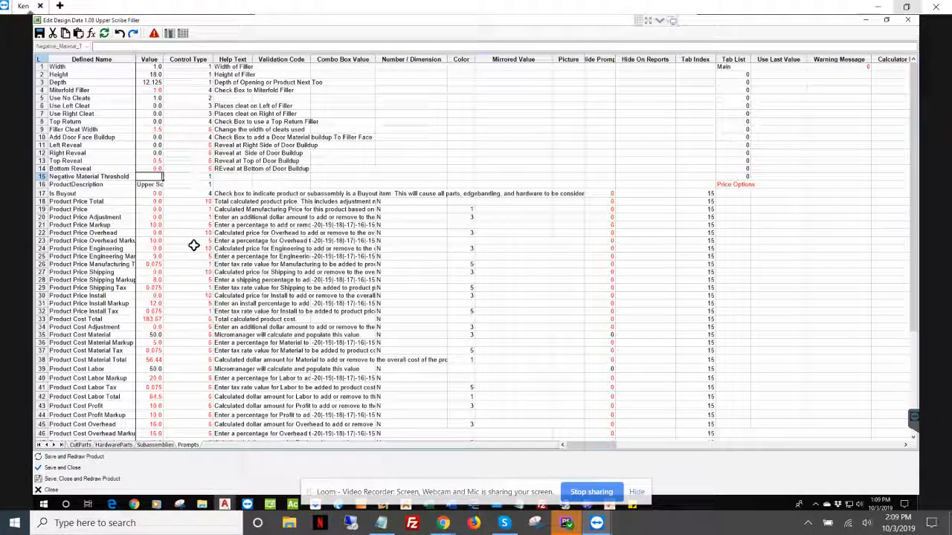
{"action": "type", "text": "3"}
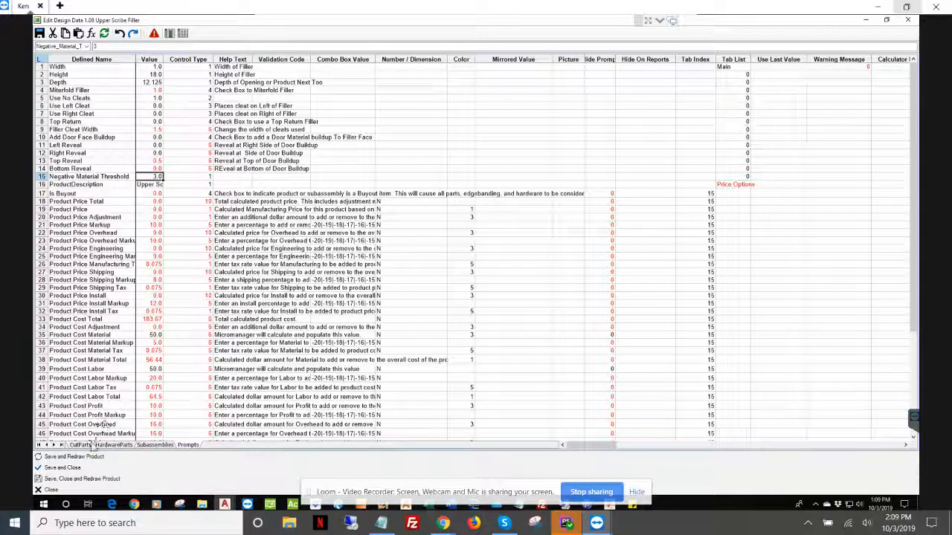
In the upper scribe filler's cut parts, copy the material formula from row 13 into the Filler's Material cell in row 4
{"action": "left_click", "coordinate": [80, 444]}
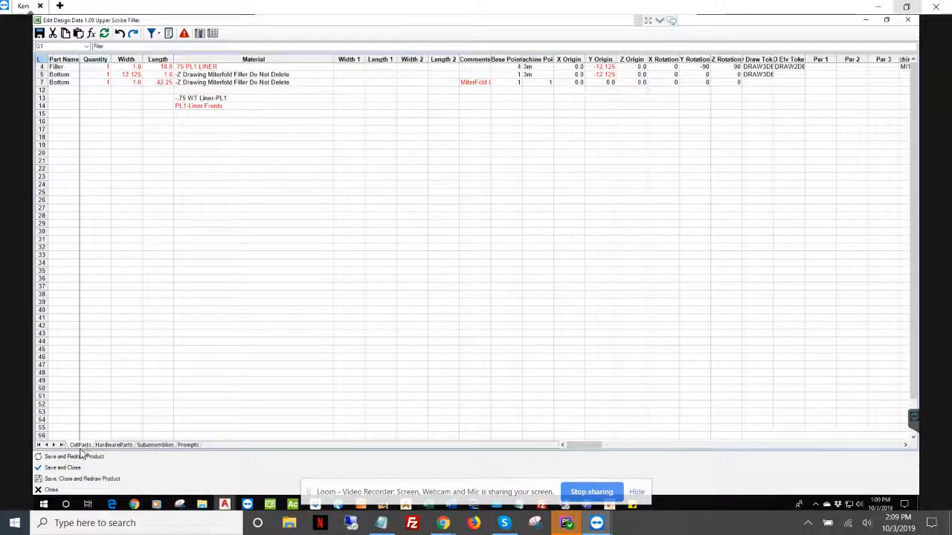
{"action": "left_click", "coordinate": [225, 107]}
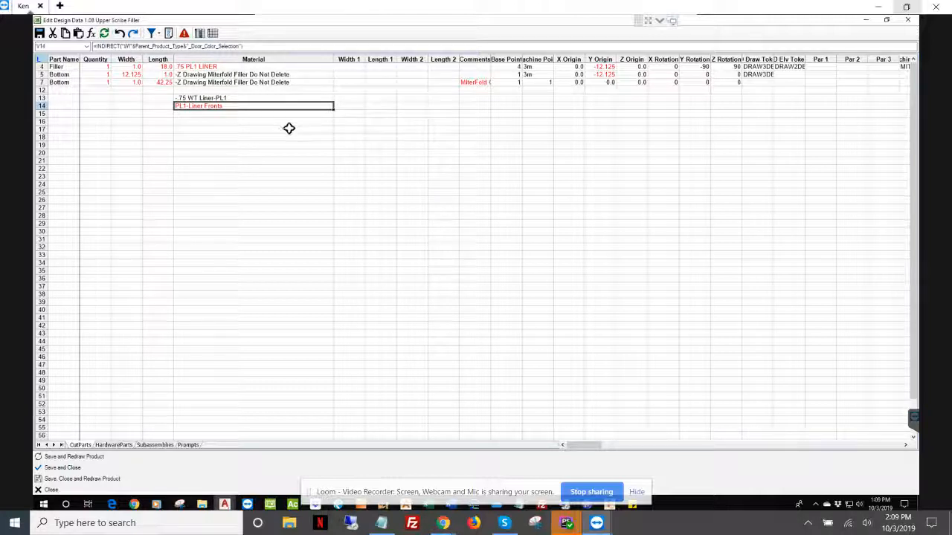
{"action": "left_click", "coordinate": [240, 99]}
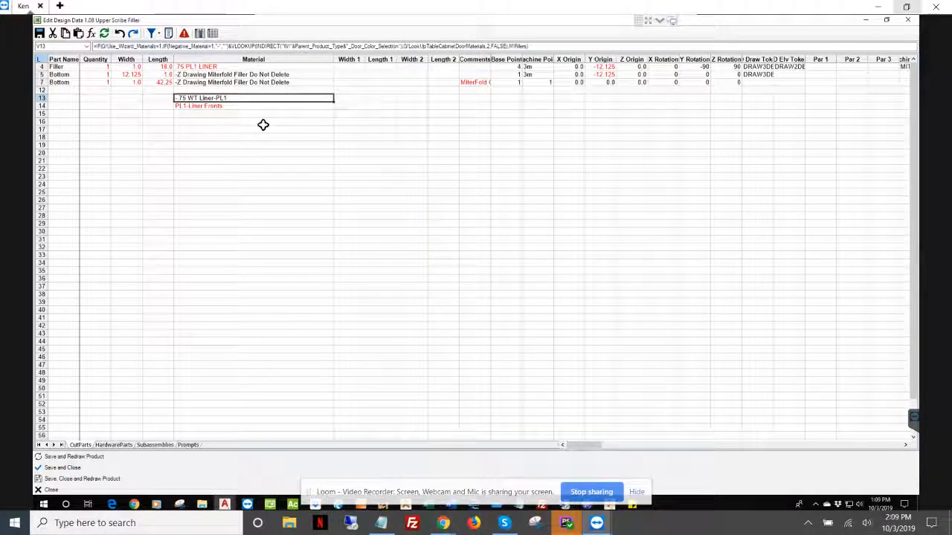
{"action": "key", "text": "Up"}
{"action": "key", "text": "Up"}
{"action": "key", "text": "Up"}
{"action": "key", "text": "Up"}
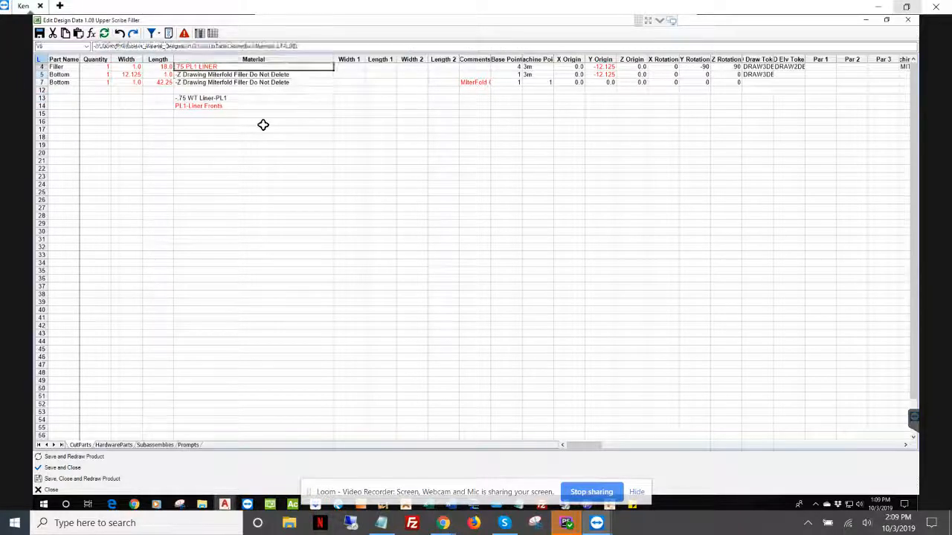
{"action": "type", "text": "-.75 WT Liner-PL1"}
Clear the temporary material formulas from the Material cells in rows 13 and 14
{"action": "key", "text": "Down"}
{"action": "key", "text": "Down"}
{"action": "key", "text": "Down"}
{"action": "key", "text": "Down"}
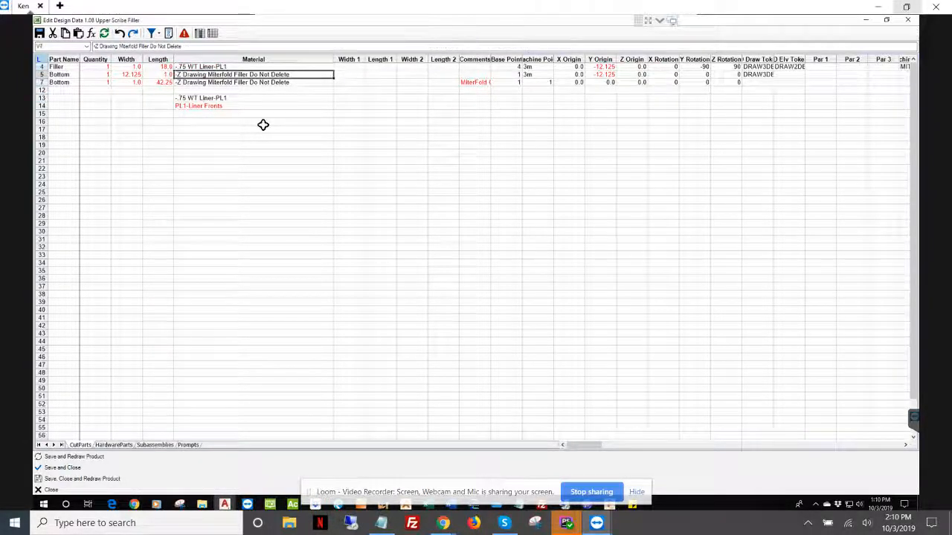
{"action": "key", "text": "shift+Down"}
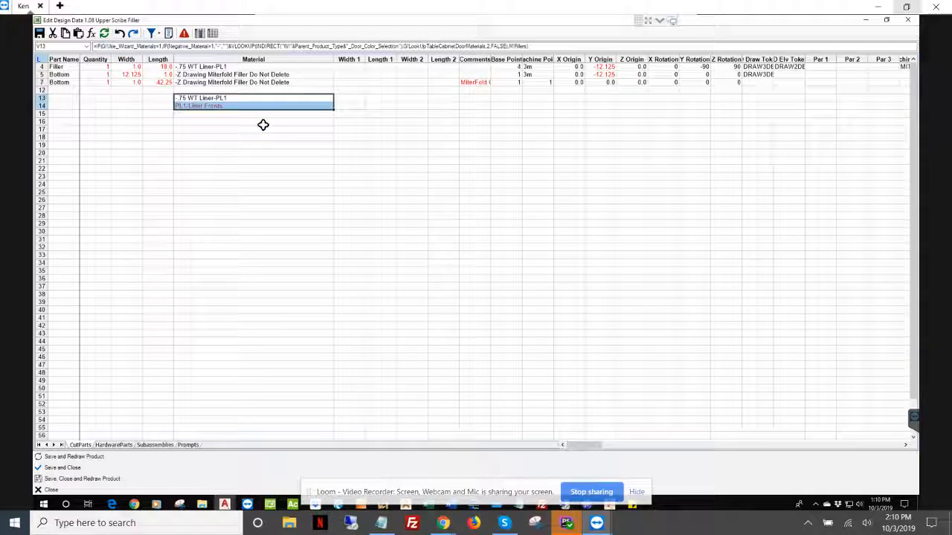
{"action": "key", "text": "Delete"}
Check the Filler's Material formula in row 4, save and redraw the upper scribe filler, and close its design data
{"action": "key", "text": "Up"}
{"action": "key", "text": "Up"}
{"action": "key", "text": "Up"}
{"action": "key", "text": "Up"}
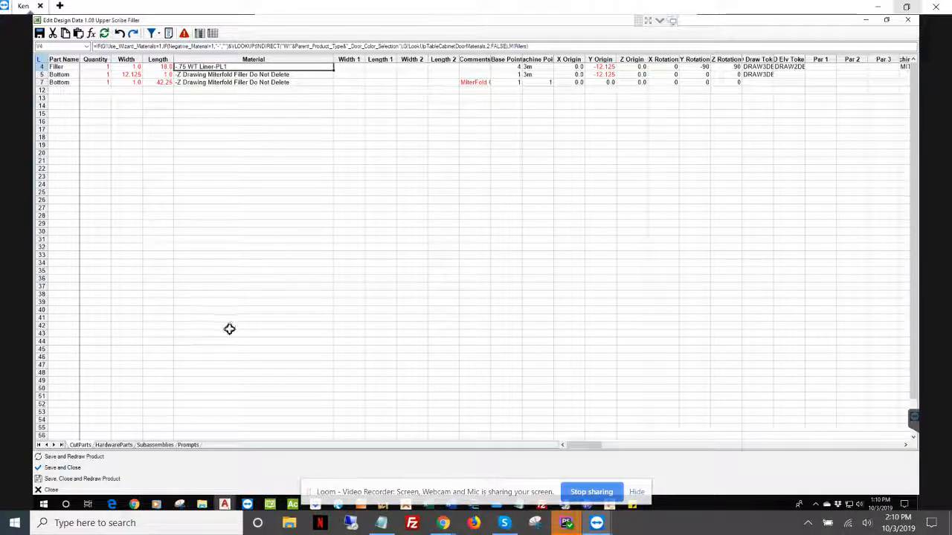
{"action": "left_click", "coordinate": [138, 458]}
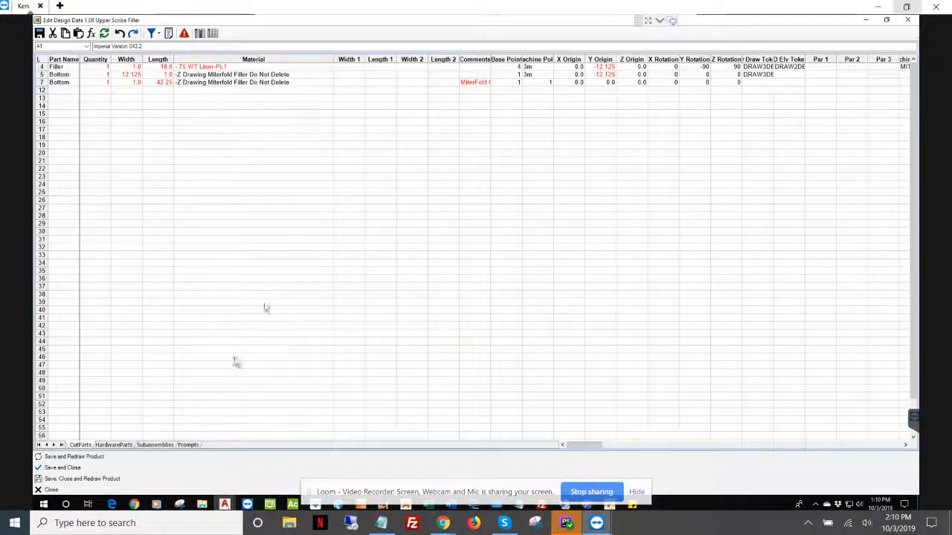
{"action": "left_click", "coordinate": [104, 492]}
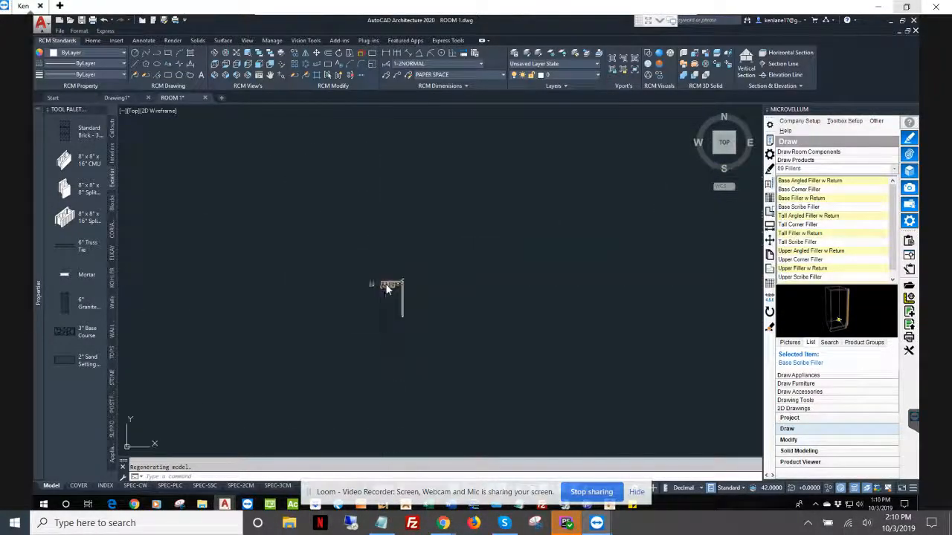
Examine the redrawn upper scribe filler next to upper cabinet 1.01 in a 3D view of the room
{"action": "middle_click_drag", "start_coordinate": [388, 290], "coordinate": [329, 235], "text": "shift"}
{"action": "scroll", "coordinate": [330, 234], "scroll_direction": "up", "scroll_amount": 2}
{"action": "scroll", "coordinate": [330, 234], "scroll_direction": "up", "scroll_amount": 6}
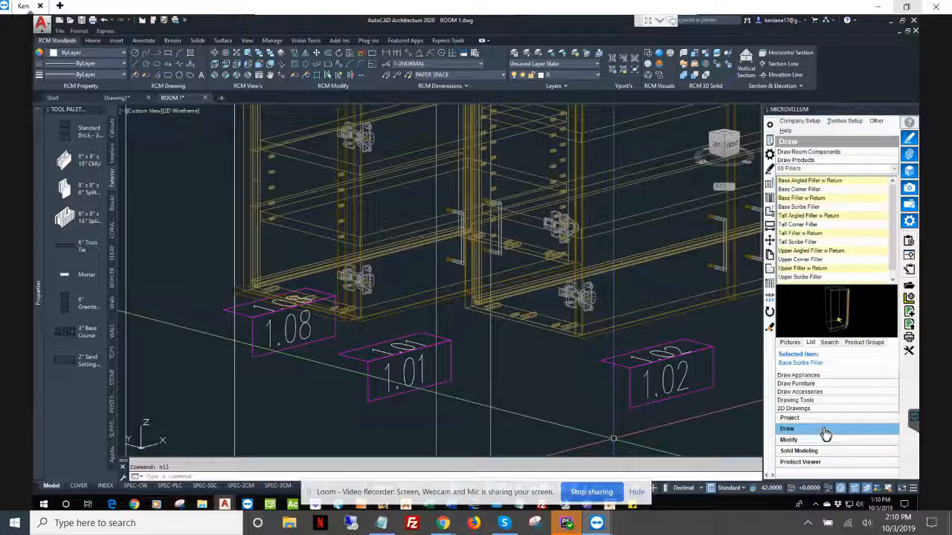
{"action": "left_click", "coordinate": [824, 433]}
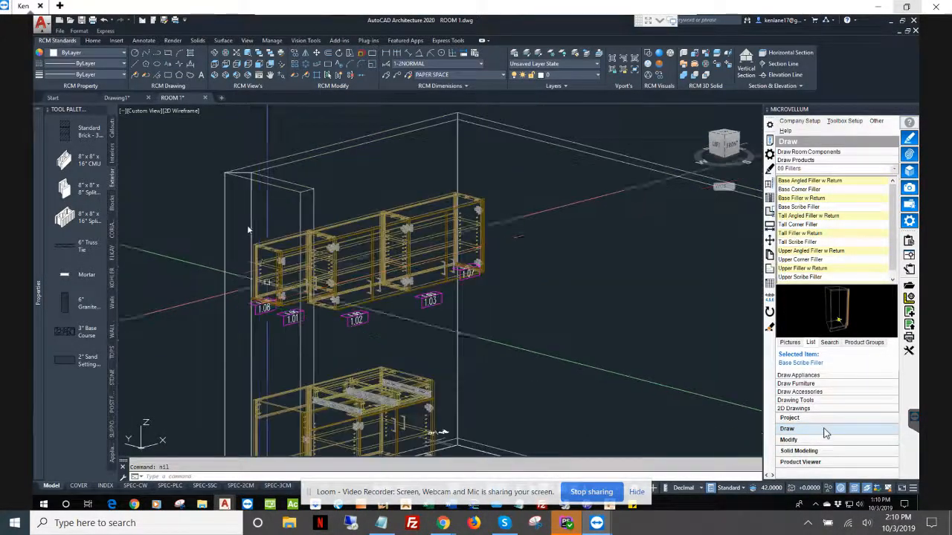
{"action": "scroll", "coordinate": [338, 243], "scroll_direction": "up", "scroll_amount": 3}
{"action": "scroll", "coordinate": [338, 243], "scroll_direction": "up", "scroll_amount": 2}
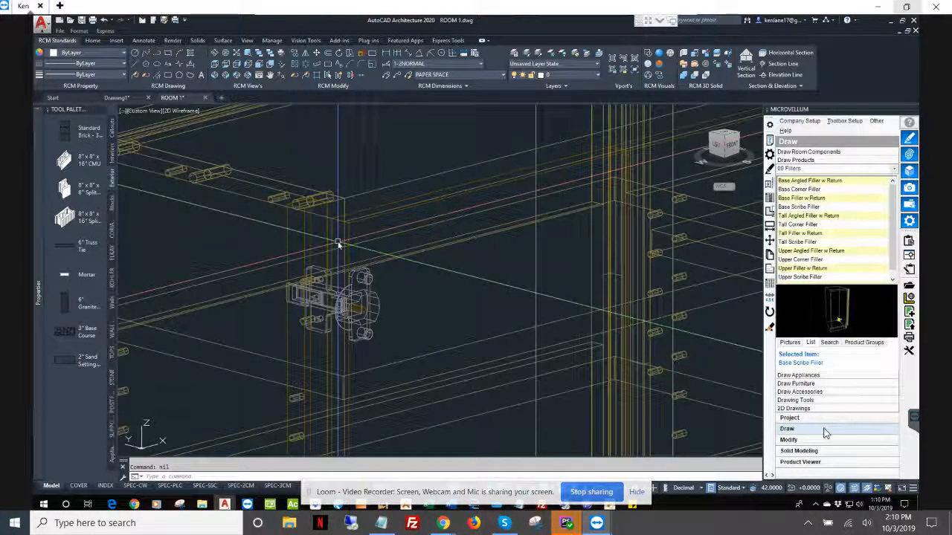
{"action": "scroll", "coordinate": [496, 252], "scroll_direction": "down", "scroll_amount": 3}
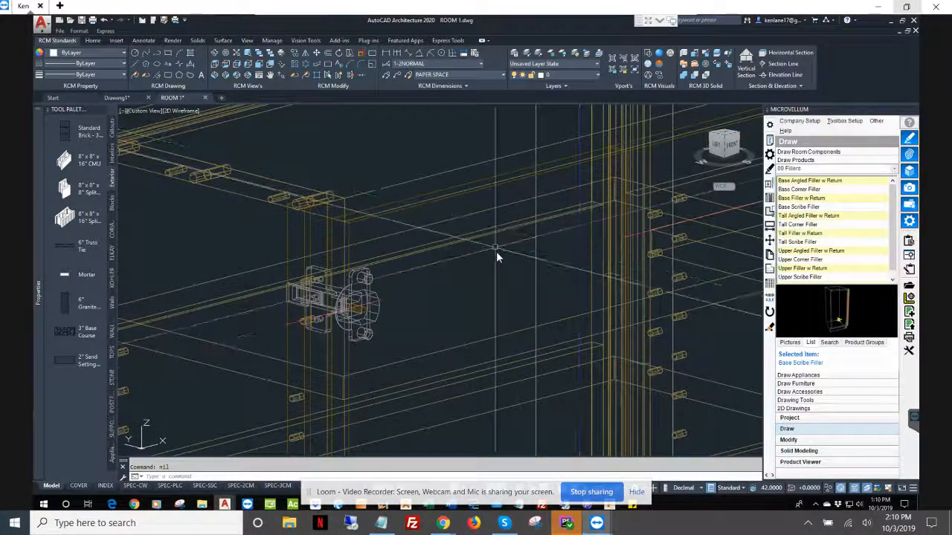
{"action": "scroll", "coordinate": [477, 311], "scroll_direction": "down", "scroll_amount": 2}
{"action": "scroll", "coordinate": [495, 253], "scroll_direction": "down", "scroll_amount": 2}
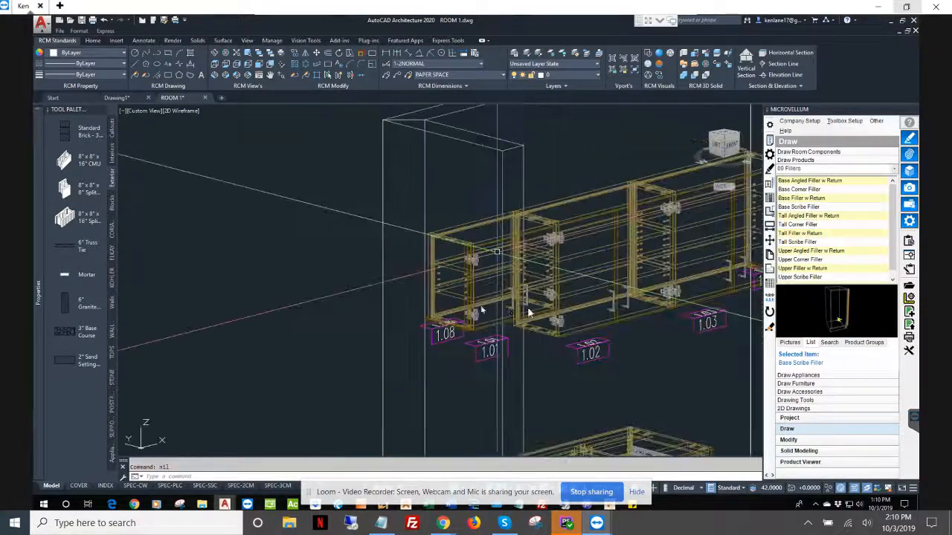
{"action": "scroll", "coordinate": [496, 252], "scroll_direction": "up", "scroll_amount": 2}
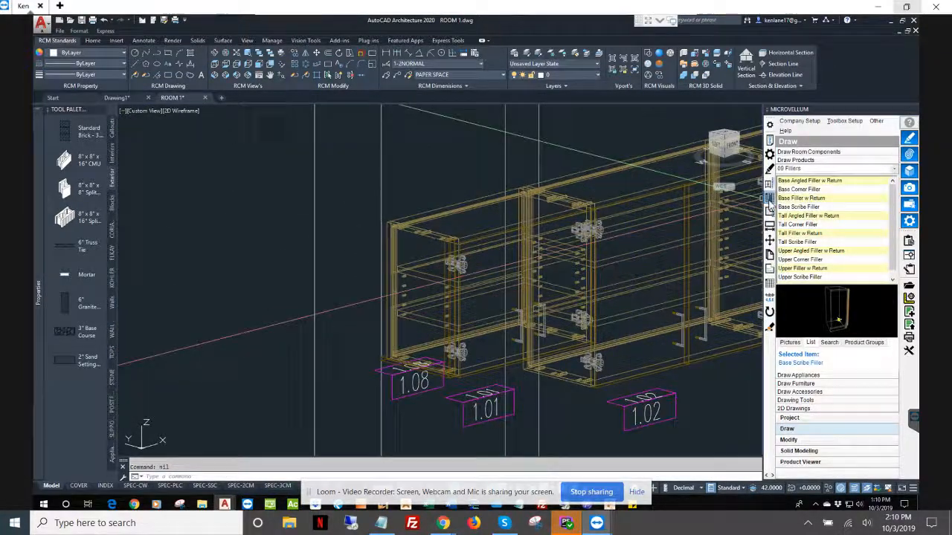
Open the design data of upper scribe filler 1.08 and remove the row filter to list all its cut parts
{"action": "left_click", "coordinate": [770, 198]}
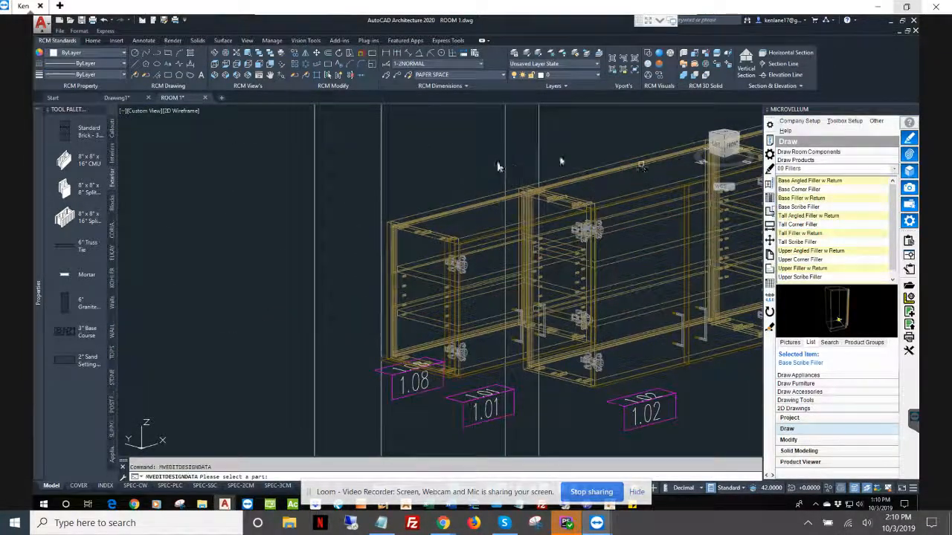
{"action": "left_click", "coordinate": [404, 394]}
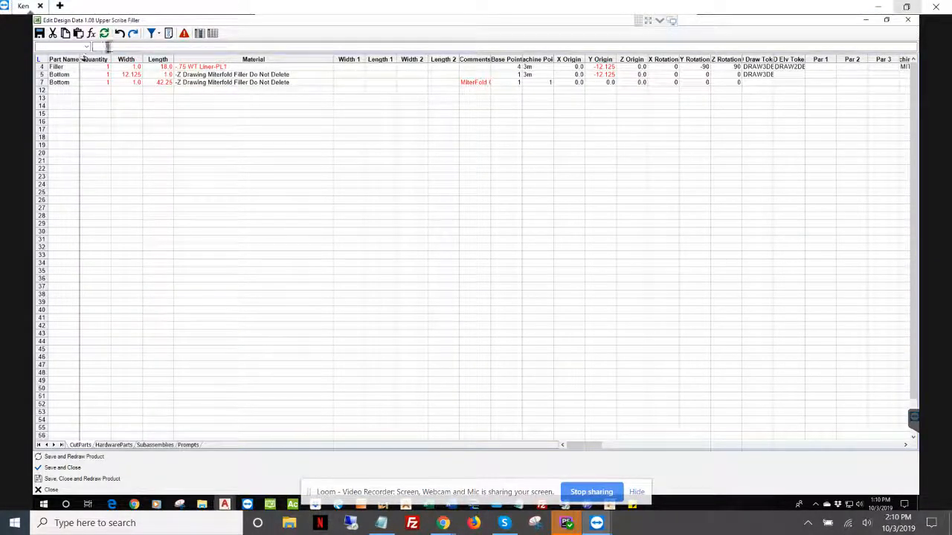
{"action": "left_click", "coordinate": [157, 33]}
{"action": "left_click", "coordinate": [159, 46]}
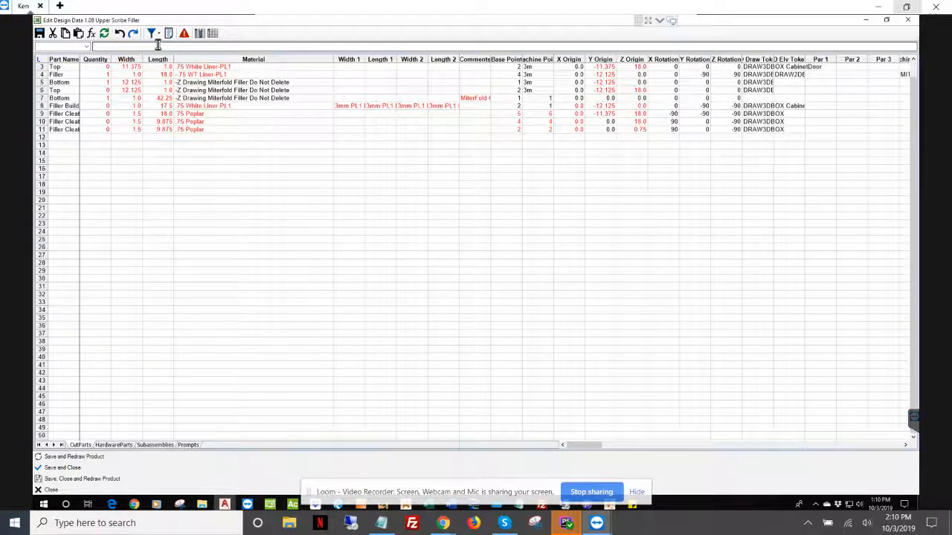
Copy the Filler's Material formula from row 4 into the Top part's Material cell in row 3
{"action": "left_click", "coordinate": [252, 69]}
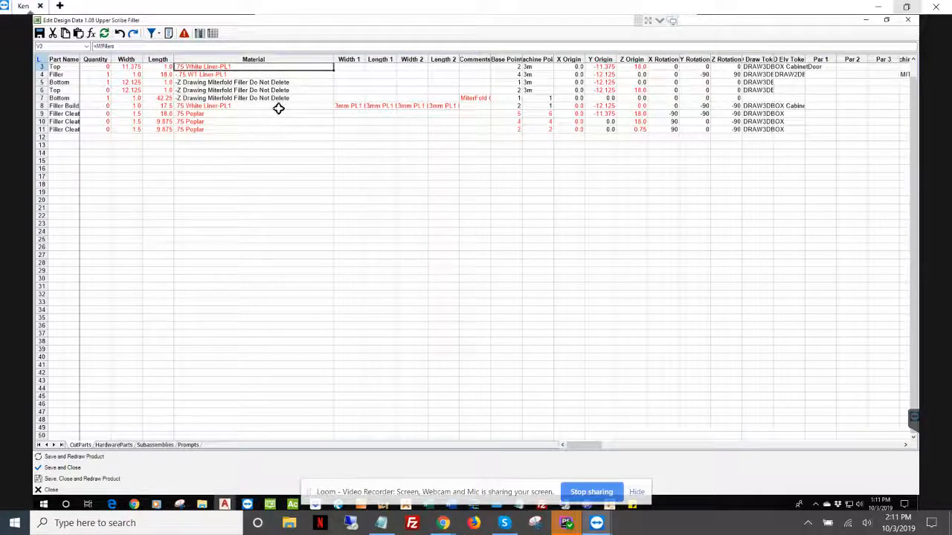
{"action": "key", "text": "Down"}
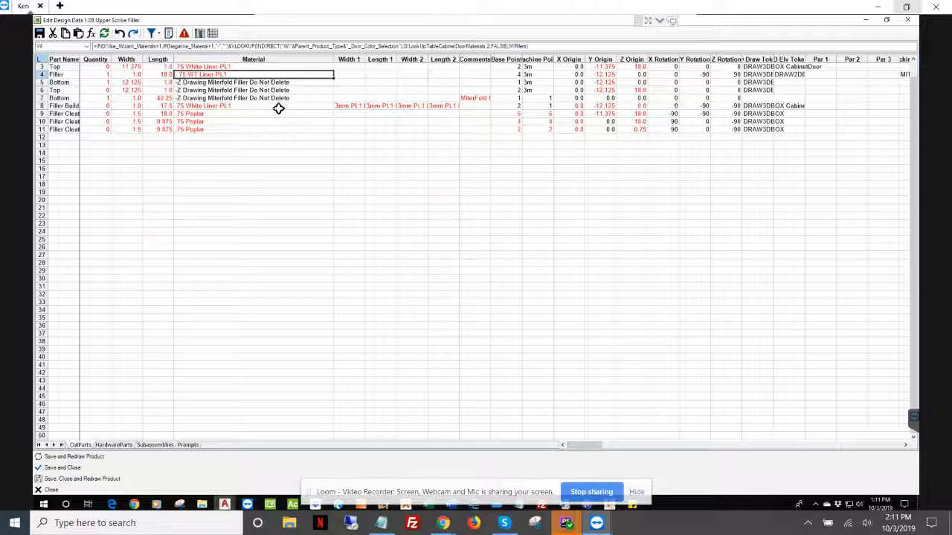
{"action": "key", "text": "Up"}
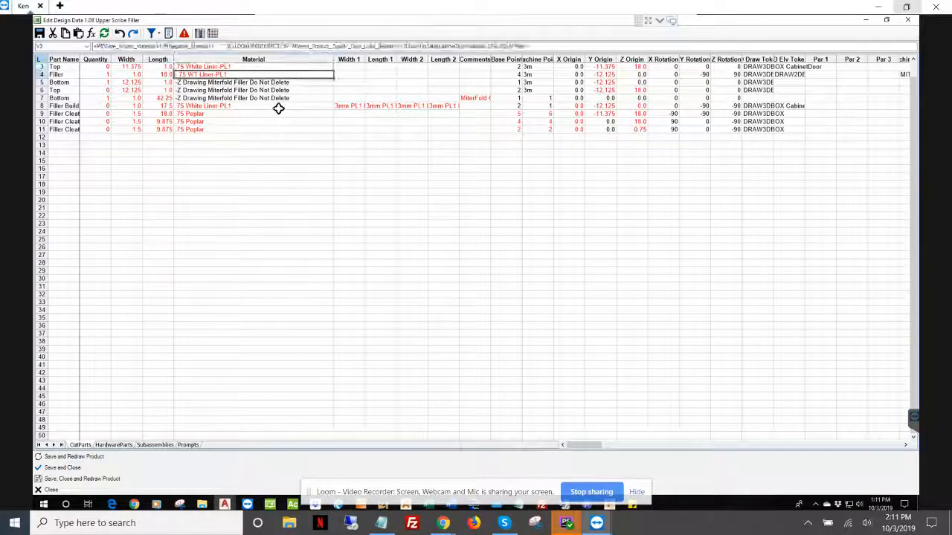
{"action": "key", "text": "Down"}
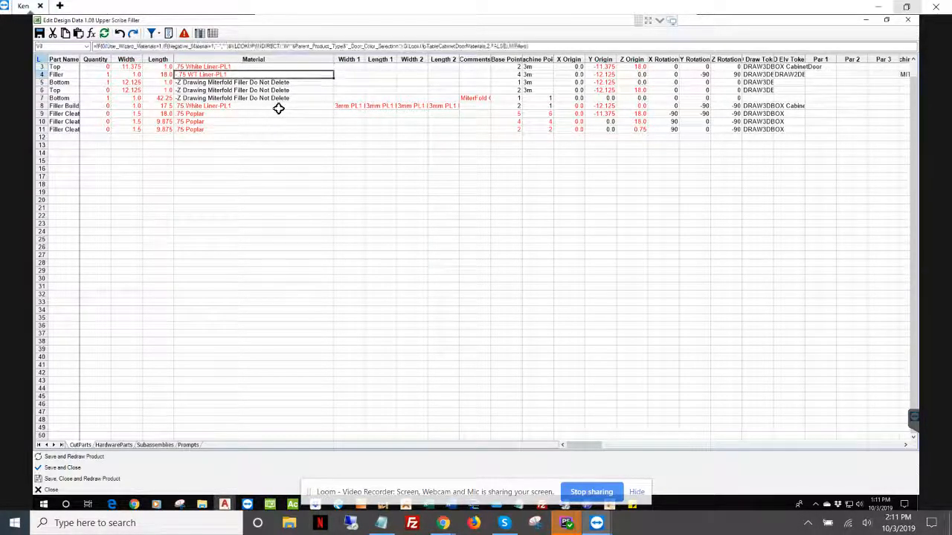
{"action": "key", "text": "Up"}
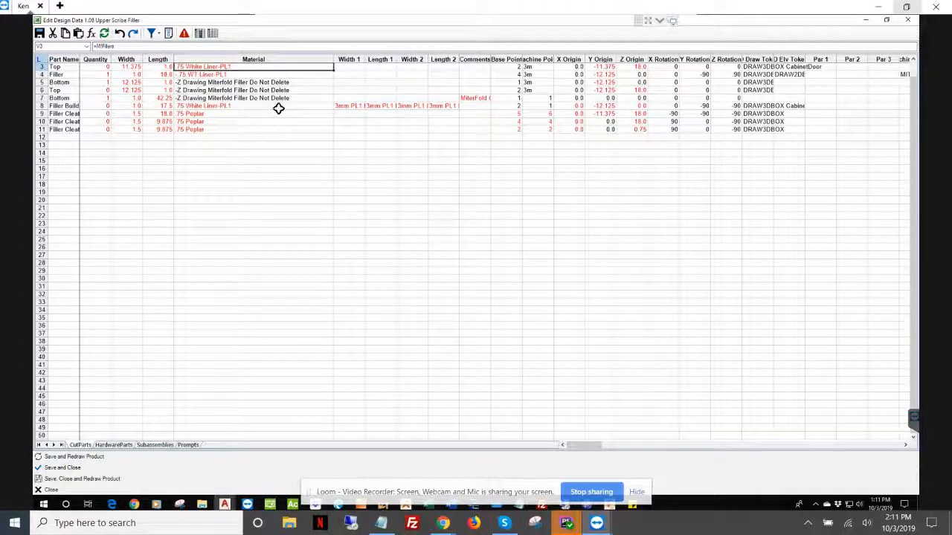
{"action": "key", "text": "Down"}
Paste the Filler's Material formula into the Material cells of the Bottom and Top parts in rows 5, 6 and 7
{"action": "key", "text": "Down"}
{"action": "key", "text": "Down"}
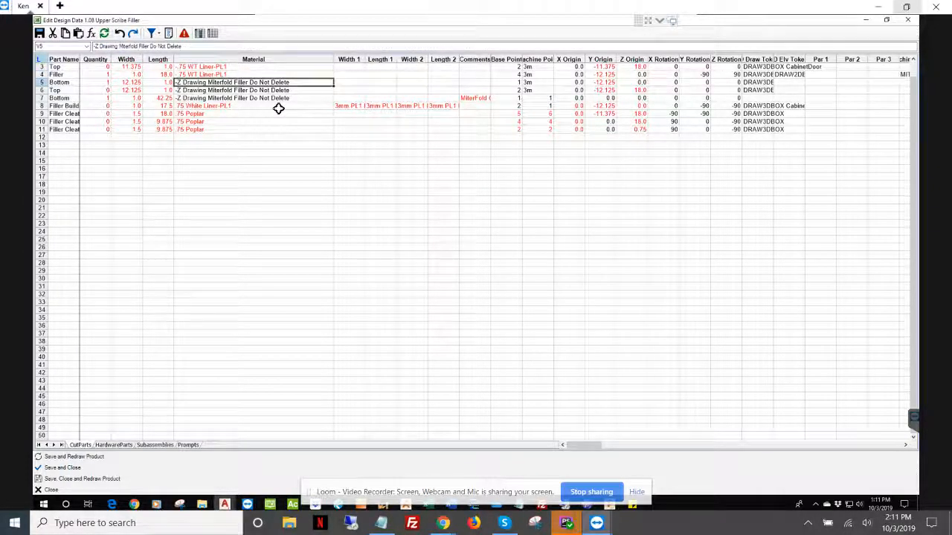
{"action": "type", "text": "-.75 WT Liner-PL1"}
{"action": "key", "text": "Down"}
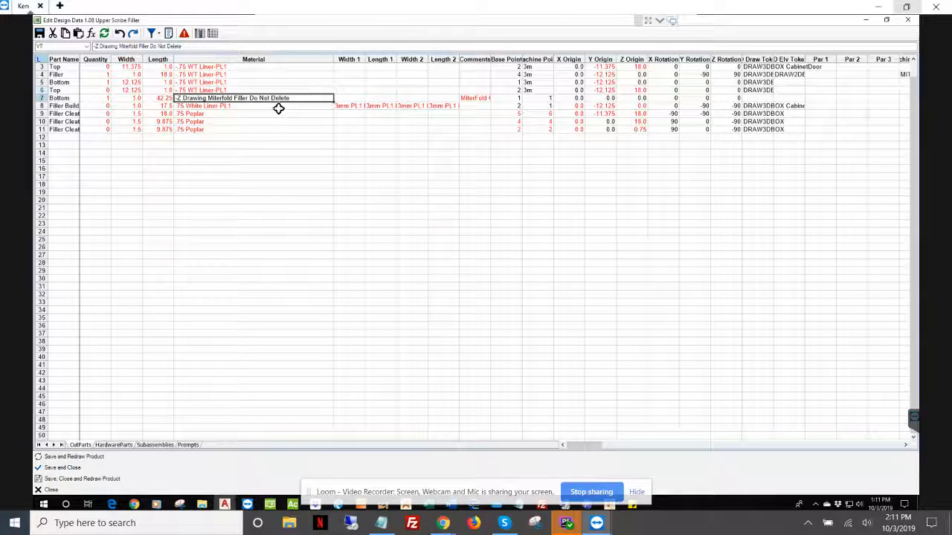
{"action": "type", "text": "-.75 WT Liner-PL1"}
{"action": "key", "text": "Down"}
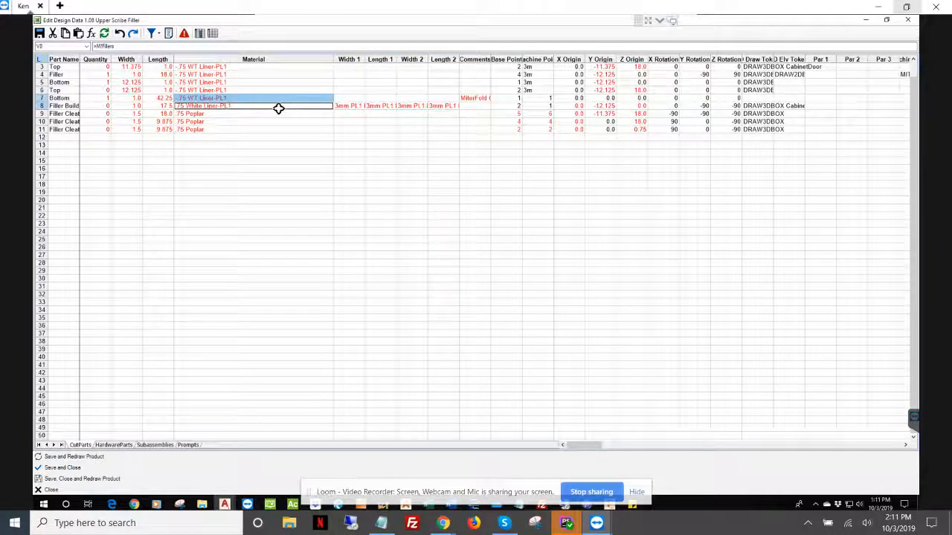
{"action": "key", "text": "Up"}
{"action": "key", "text": "Down"}
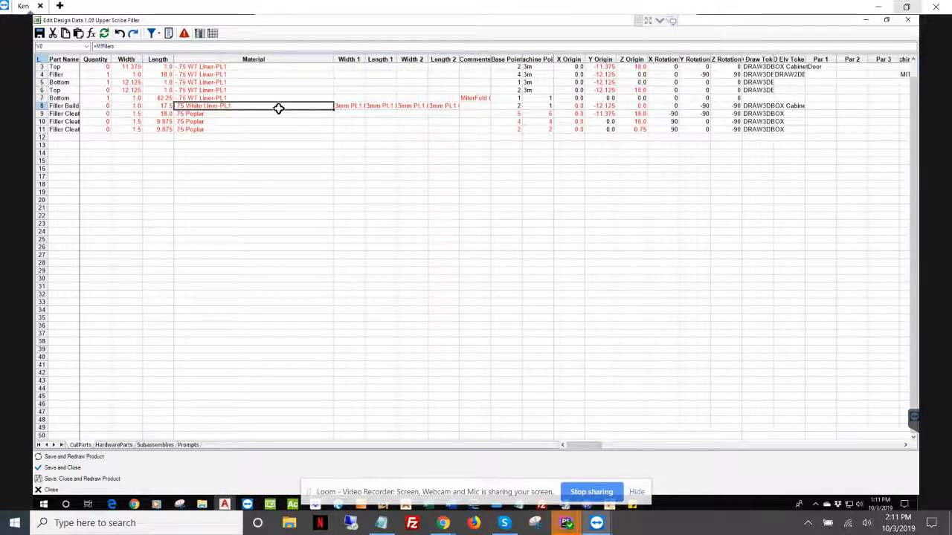
Paste the same door-color Material formula into the Filler Buildup's Material cell in row 8
{"action": "key", "text": "Left"}
{"action": "key", "text": "Left"}
{"action": "key", "text": "Left"}
{"action": "key", "text": "Left"}
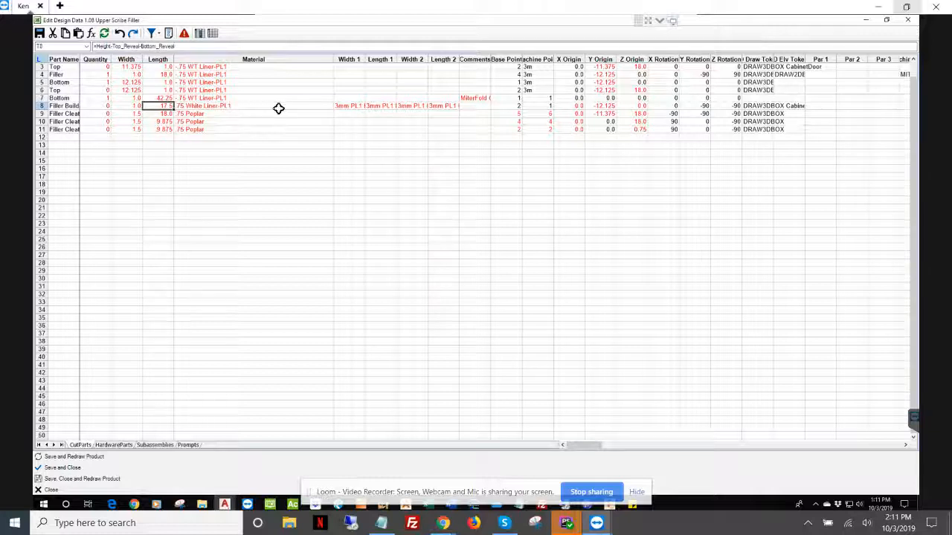
{"action": "key", "text": "Right"}
{"action": "key", "text": "Right"}
{"action": "key", "text": "Right"}
{"action": "key", "text": "Right"}
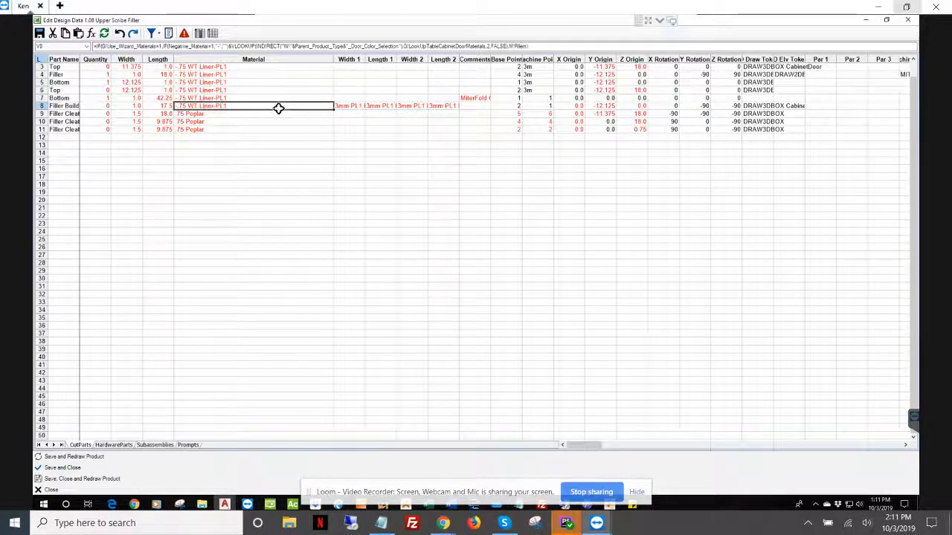
Review the Material formulas of the three filler cleats in rows 9 to 11
{"action": "key", "text": "Down"}
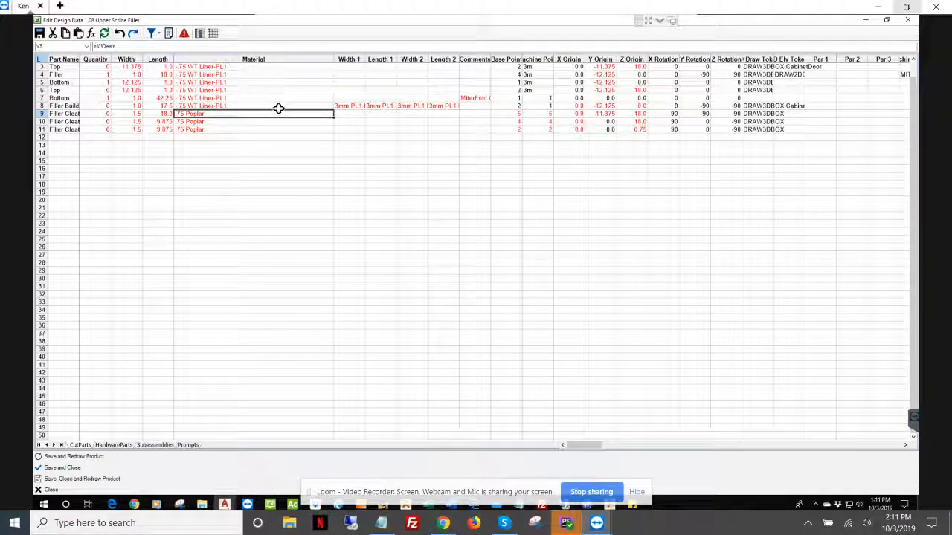
{"action": "key", "text": "Down"}
{"action": "key", "text": "Down"}
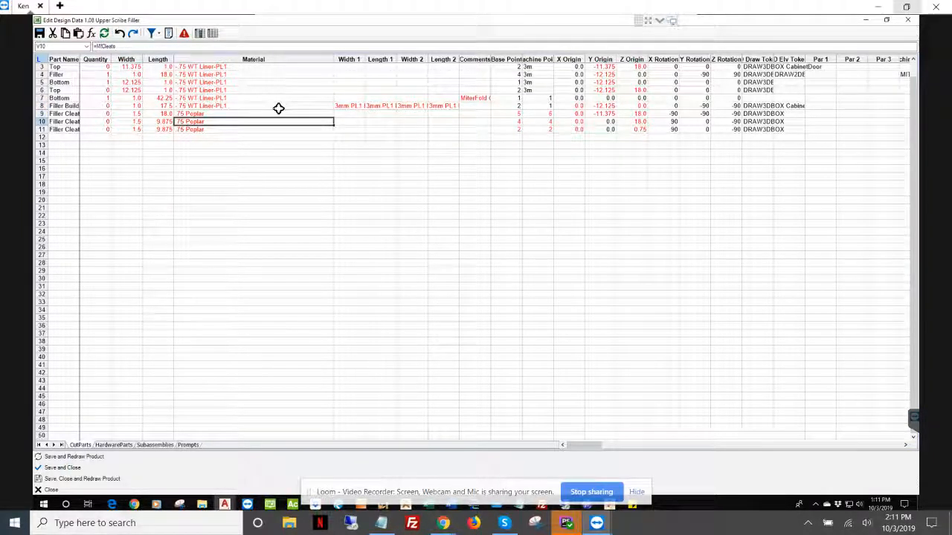
{"action": "key", "text": "Up"}
{"action": "key", "text": "Up"}
{"action": "key", "text": "Down"}
{"action": "key", "text": "Down"}
{"action": "key", "text": "Down"}
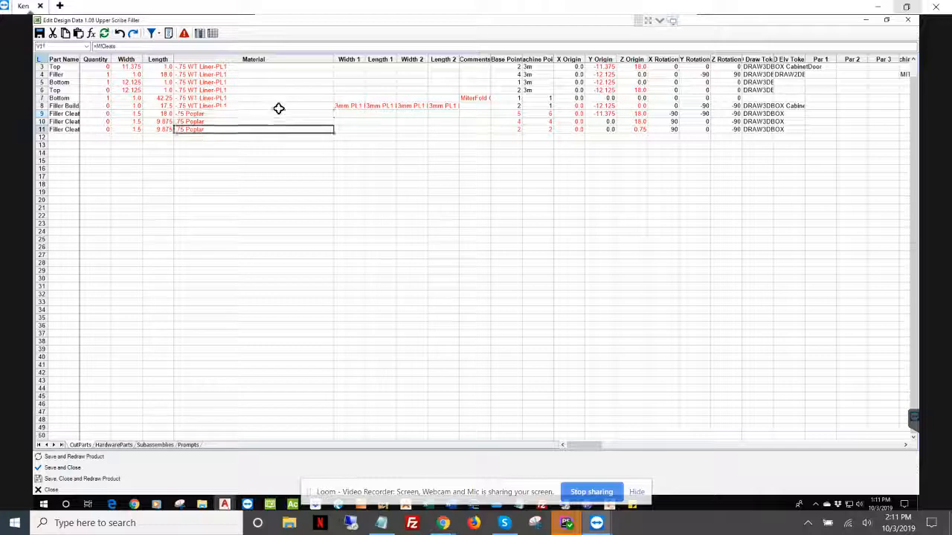
{"action": "key", "text": "Up"}
{"action": "key", "text": "Up"}
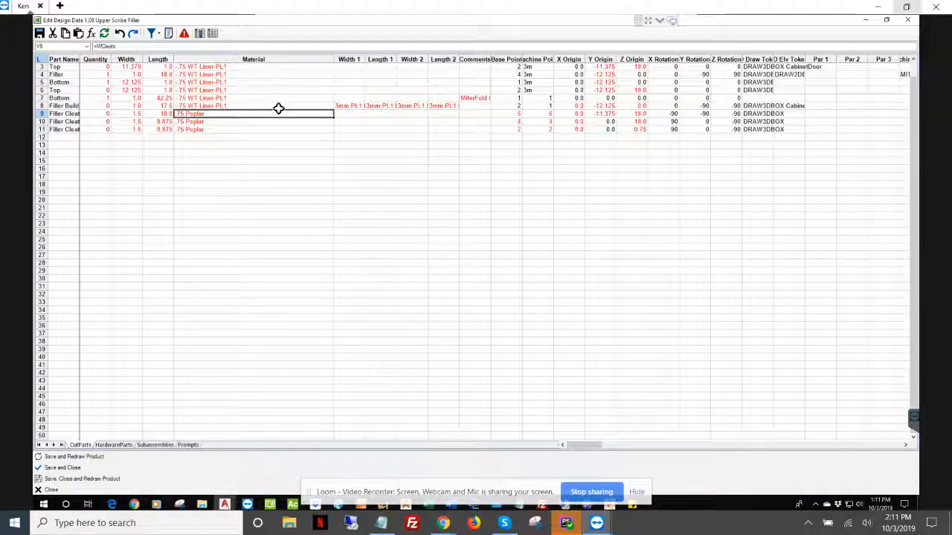
Save and close the upper scribe filler's design data, redraw the product and inspect it in the 3D view
{"action": "left_click", "coordinate": [118, 481]}
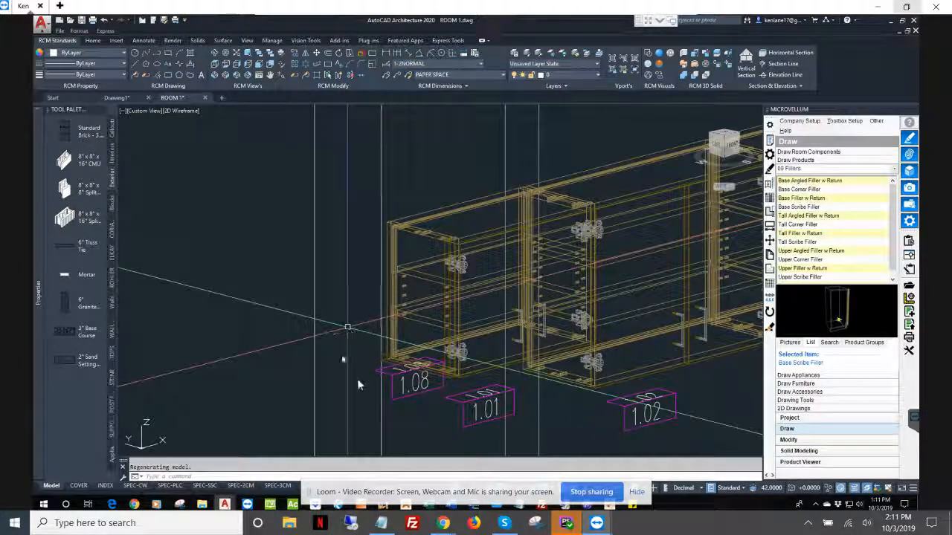
{"action": "scroll", "coordinate": [496, 379], "scroll_direction": "up", "scroll_amount": 5}
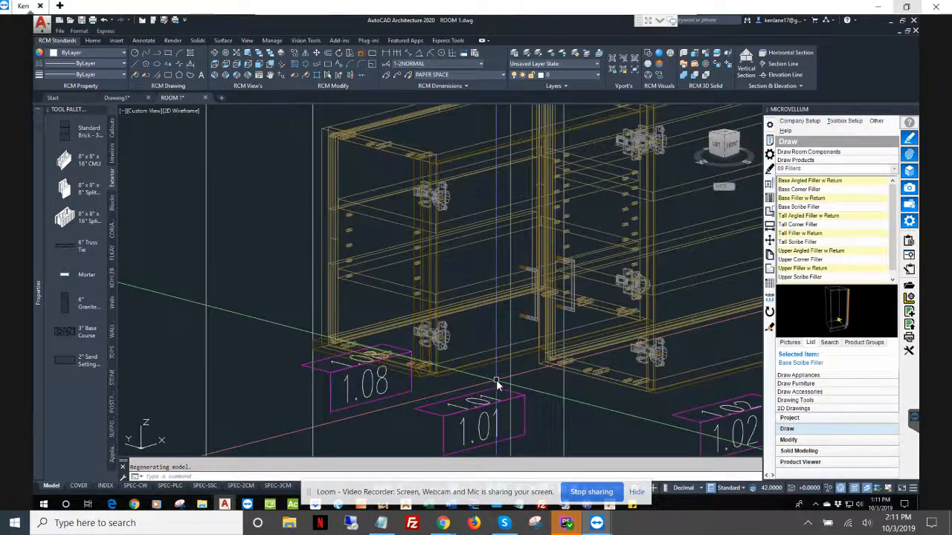
{"action": "scroll", "coordinate": [496, 380], "scroll_direction": "down", "scroll_amount": 4}
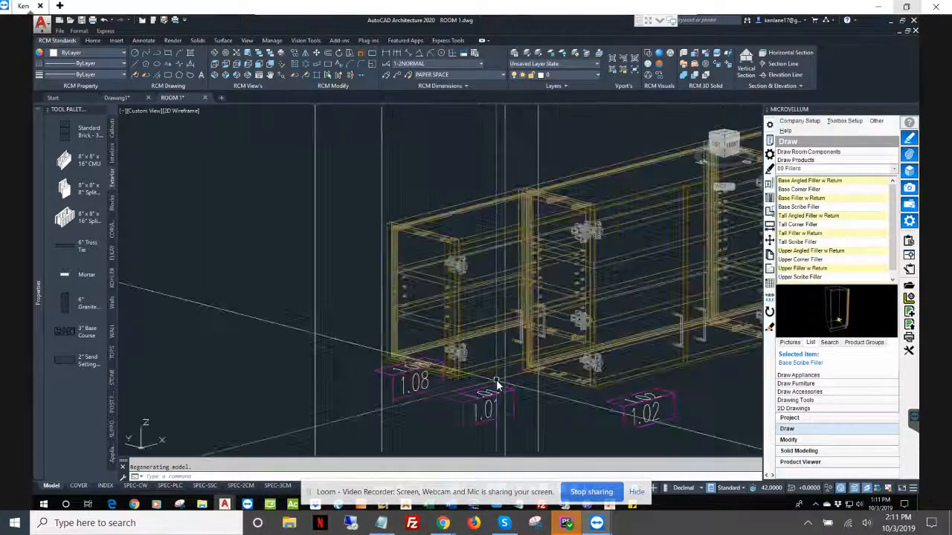
{"action": "scroll", "coordinate": [496, 379], "scroll_direction": "up", "scroll_amount": 3}
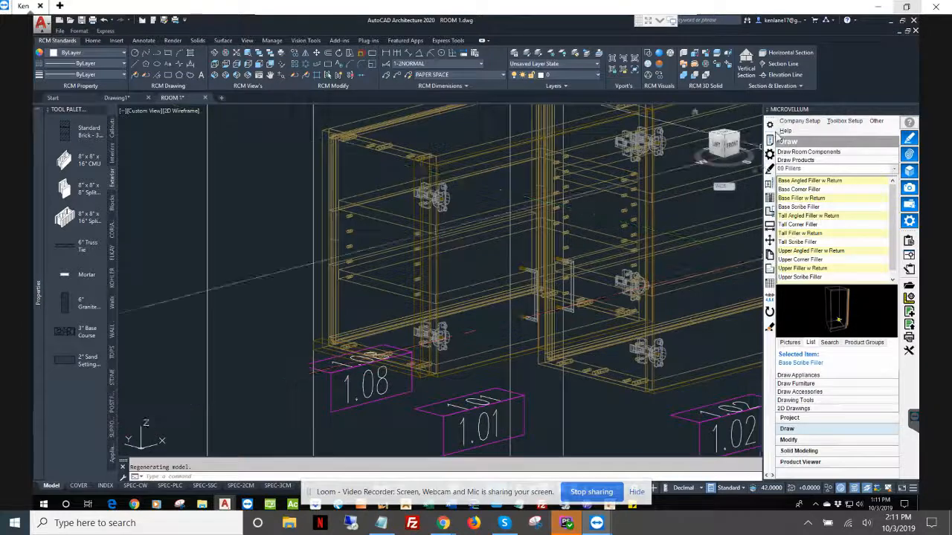
In the product prompts of upper scribe filler 1.08, turn on Top Return and apply the change
{"action": "left_click", "coordinate": [770, 139]}
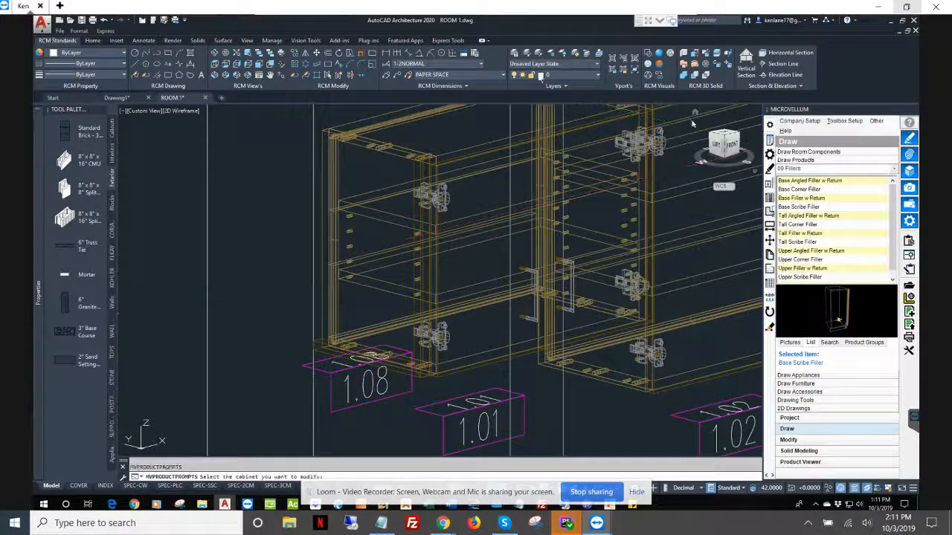
{"action": "left_click", "coordinate": [379, 392]}
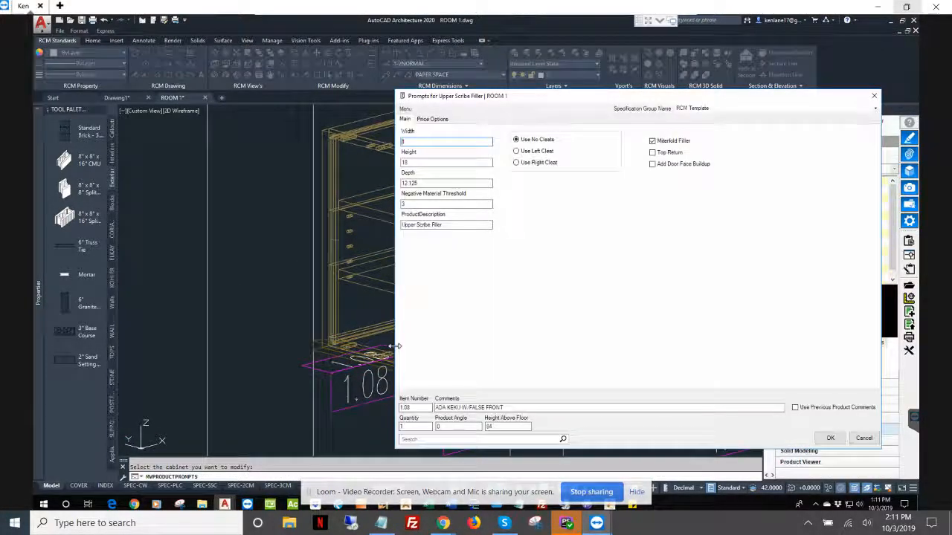
{"action": "left_click", "coordinate": [653, 153]}
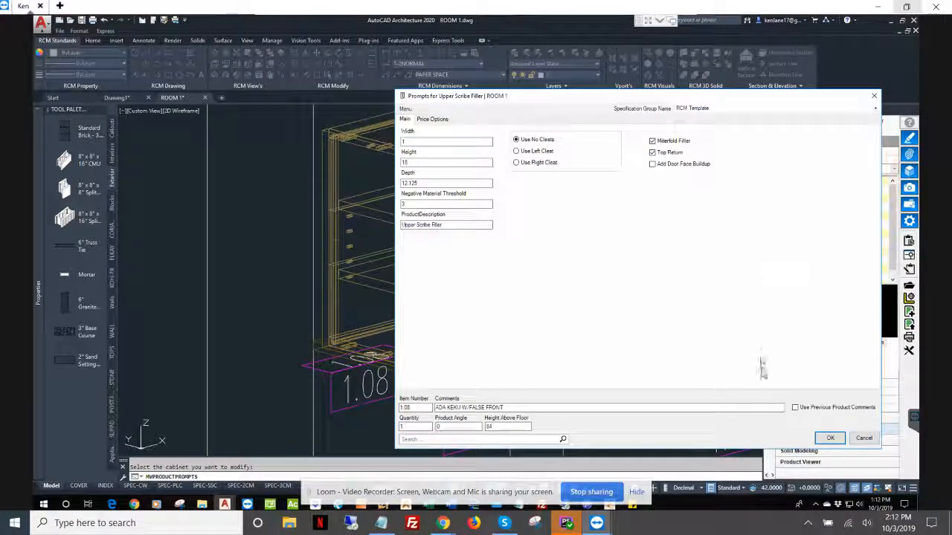
{"action": "left_click", "coordinate": [828, 439]}
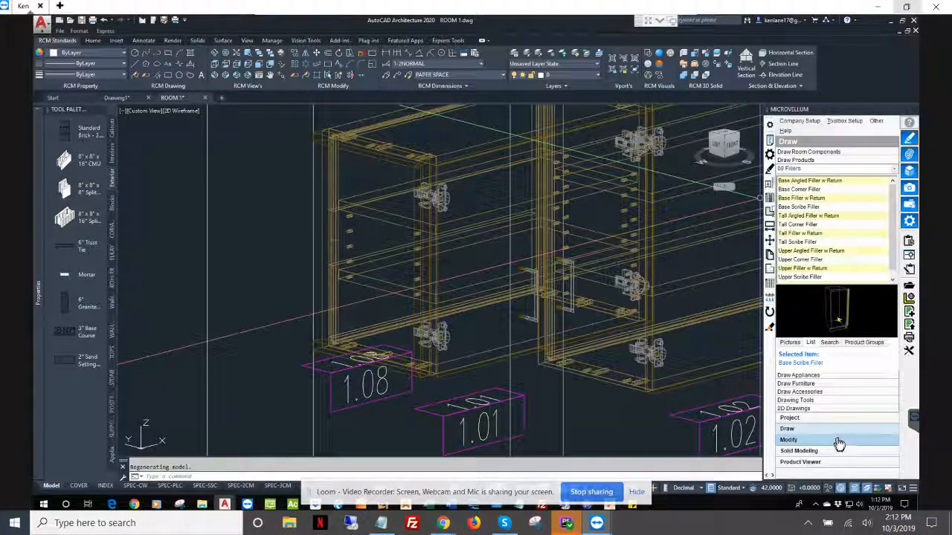
Save product 1.08 to the library in the 09 Fillers category under the existing file name Upper Scribe Filler
{"action": "left_click", "coordinate": [838, 441]}
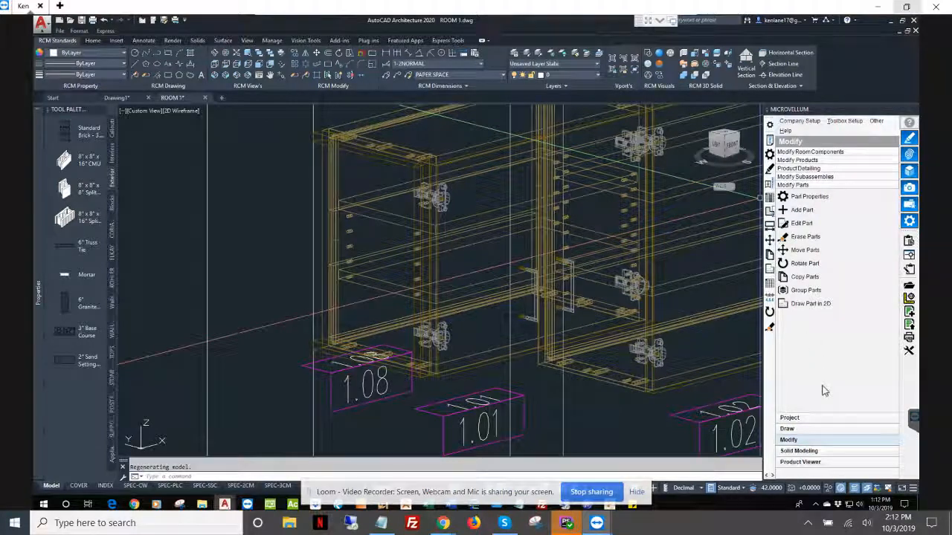
{"action": "left_click", "coordinate": [810, 169]}
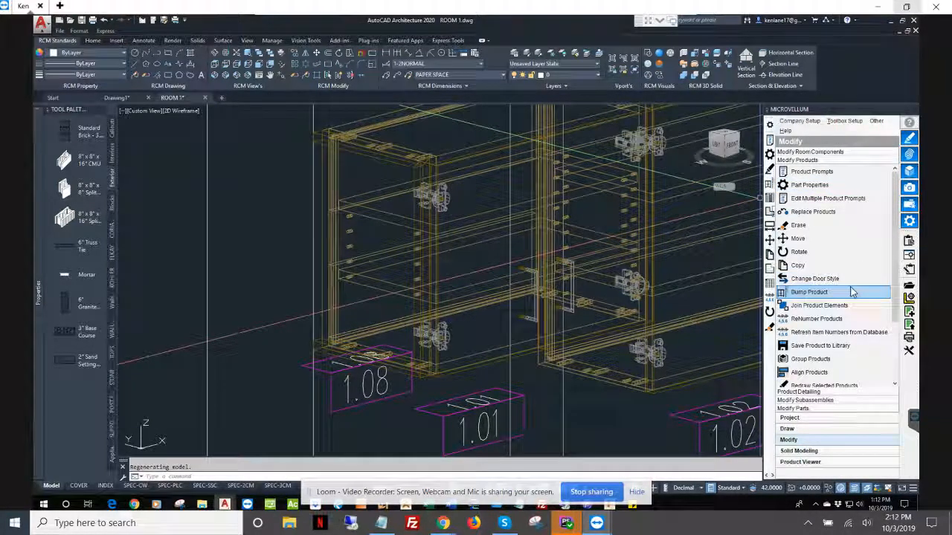
{"action": "left_click", "coordinate": [847, 346]}
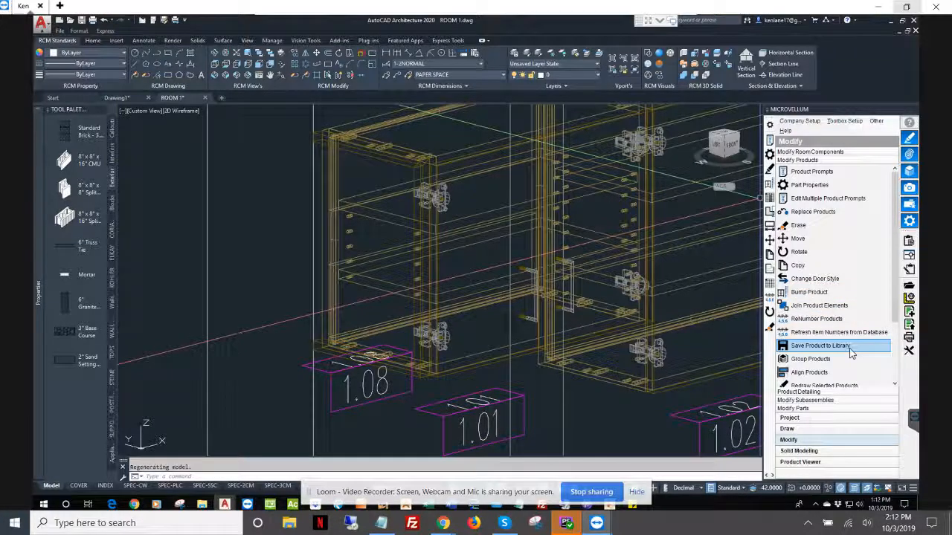
{"action": "left_click", "coordinate": [387, 401]}
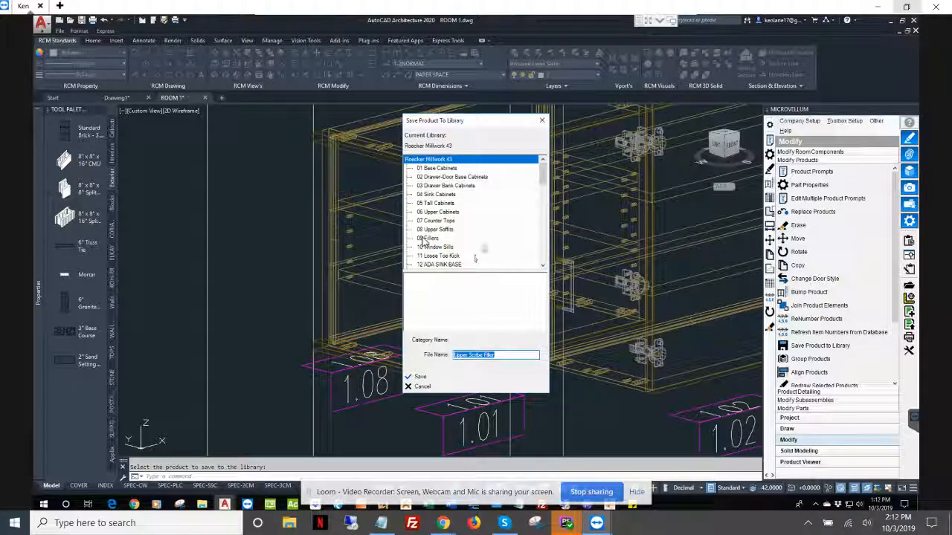
{"action": "scroll", "coordinate": [542, 182], "scroll_direction": "down", "scroll_amount": 2}
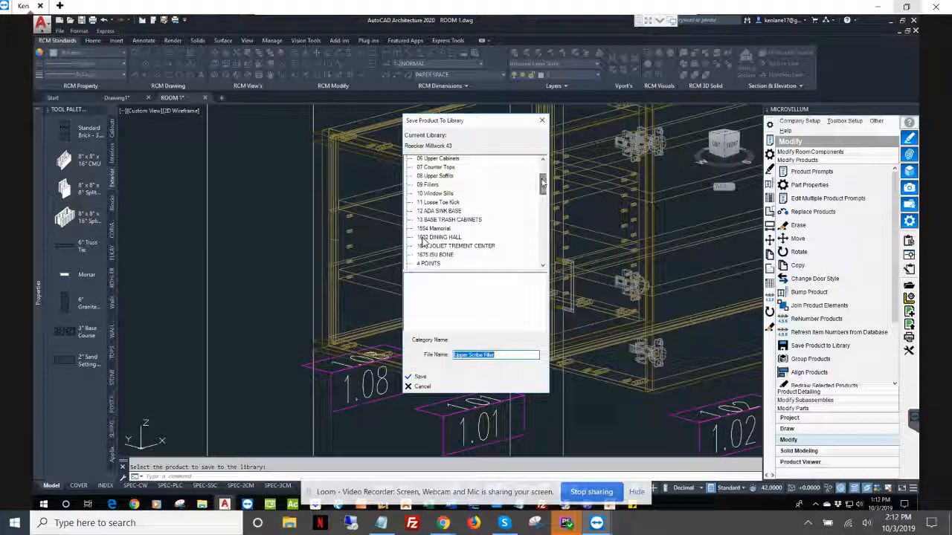
{"action": "left_click", "coordinate": [429, 185]}
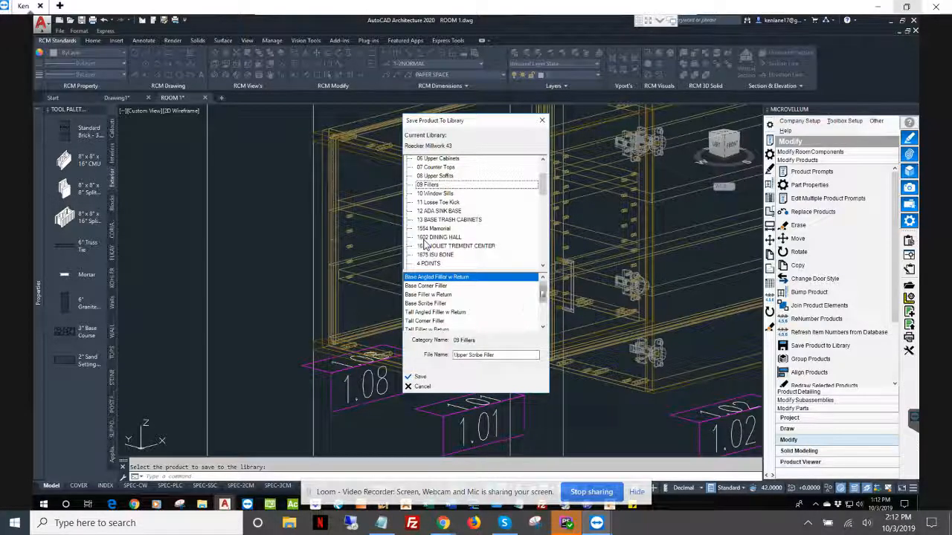
{"action": "scroll", "coordinate": [424, 244], "scroll_direction": "down", "scroll_amount": 1}
{"action": "scroll", "coordinate": [425, 244], "scroll_direction": "down", "scroll_amount": 3}
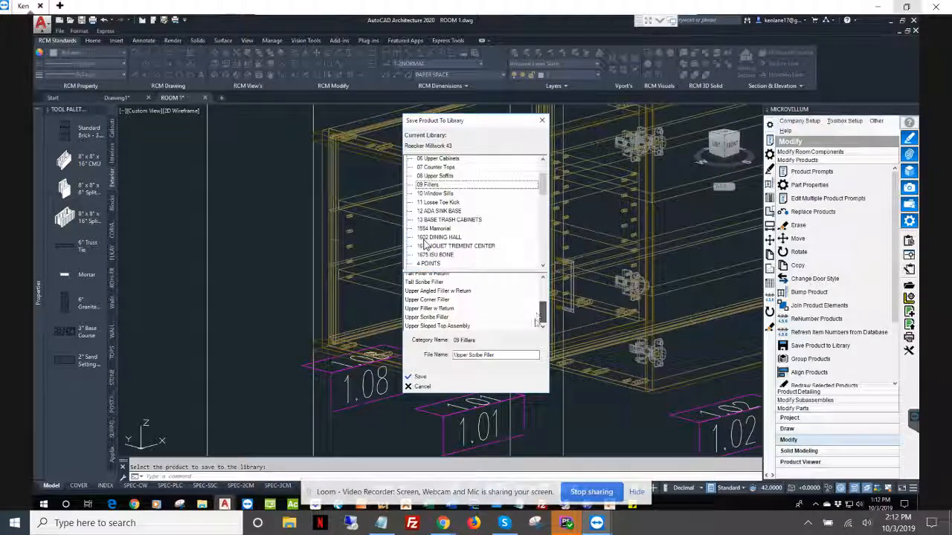
{"action": "left_click", "coordinate": [428, 317]}
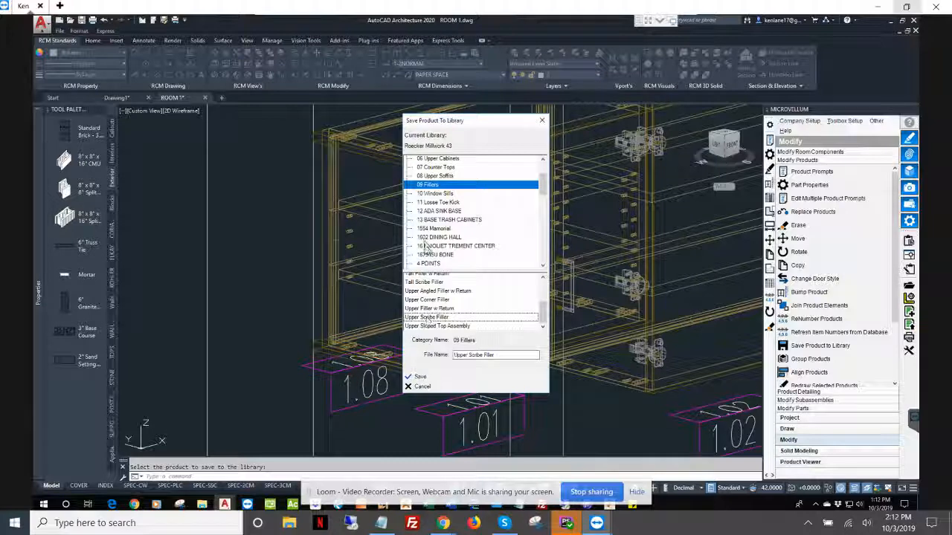
{"action": "left_click", "coordinate": [417, 378]}
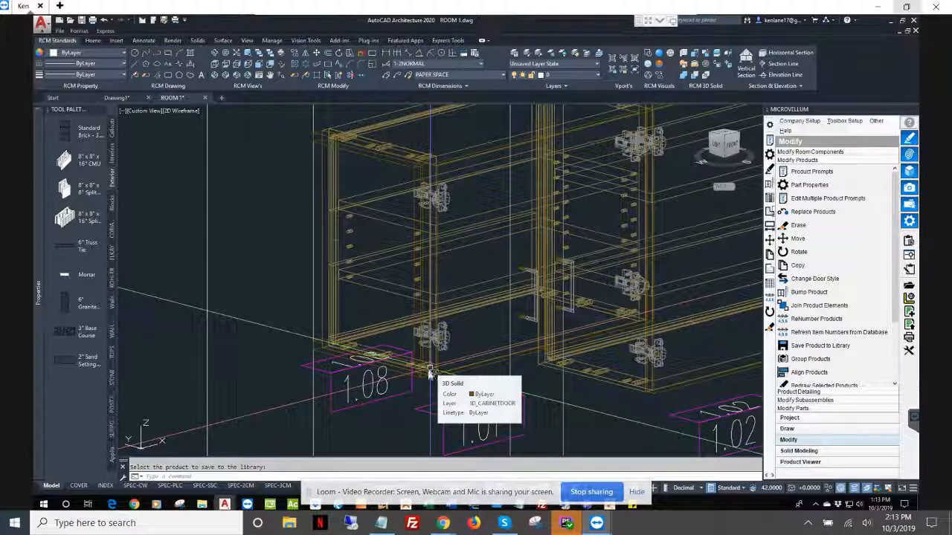
{"action": "scroll", "coordinate": [430, 369], "scroll_direction": "down", "scroll_amount": 5}
{"action": "scroll", "coordinate": [607, 360], "scroll_direction": "down", "scroll_amount": 4}
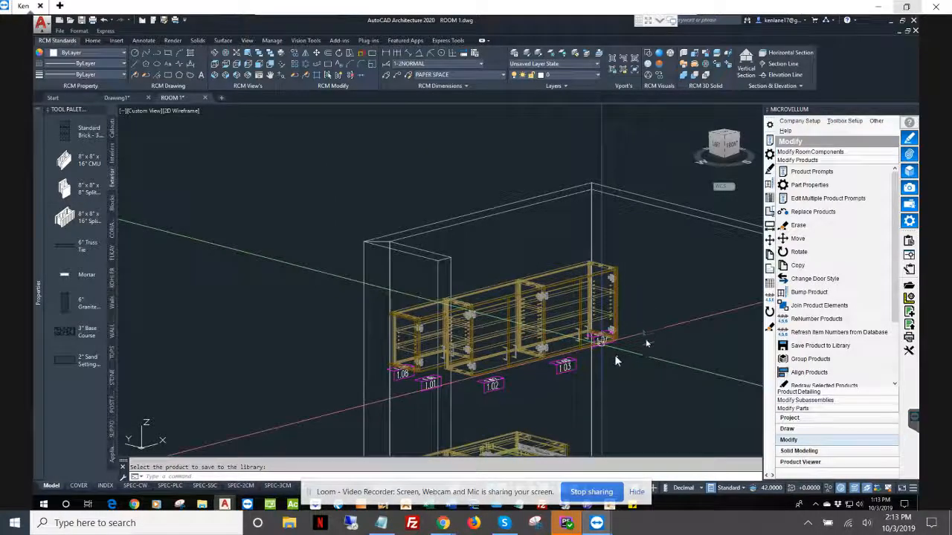
{"action": "scroll", "coordinate": [615, 355], "scroll_direction": "up", "scroll_amount": 6}
{"action": "scroll", "coordinate": [614, 355], "scroll_direction": "up", "scroll_amount": 5}
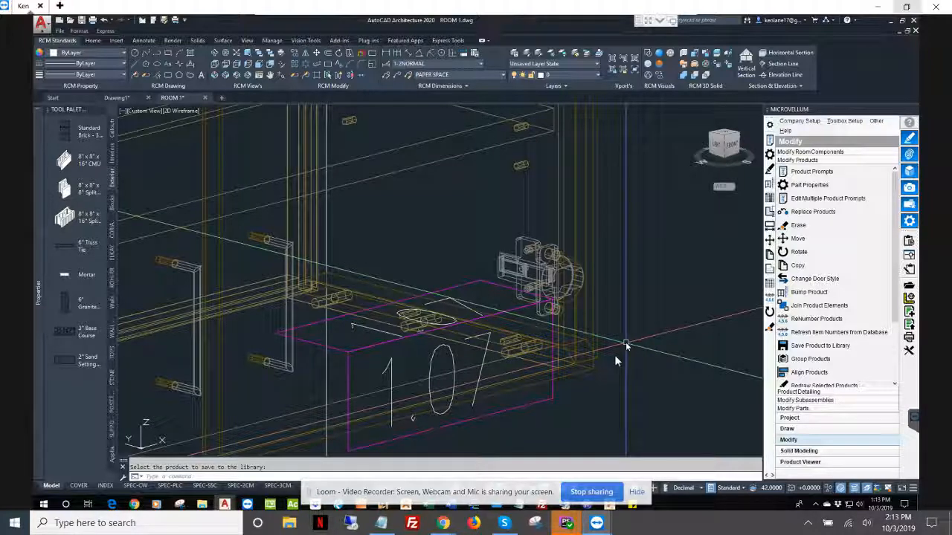
{"action": "scroll", "coordinate": [615, 361], "scroll_direction": "down", "scroll_amount": 5}
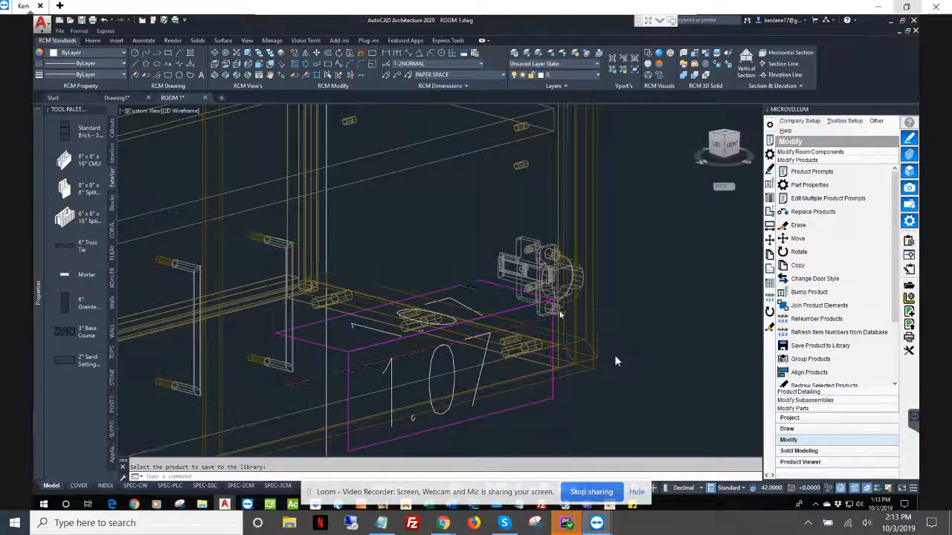